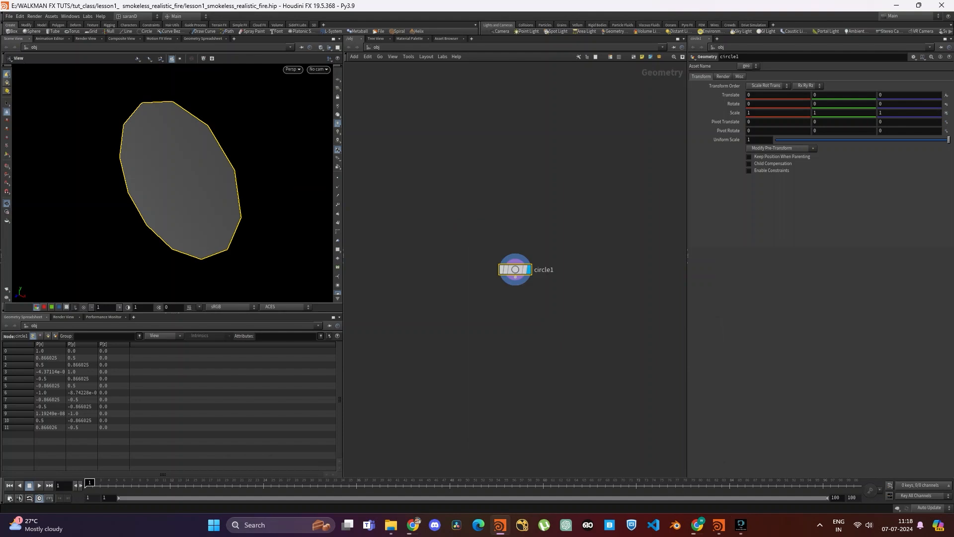
- Set the circle's orientation to ZX Plane and display the reference grid in the viewport
left_click(763, 85)
left_click(761, 107)
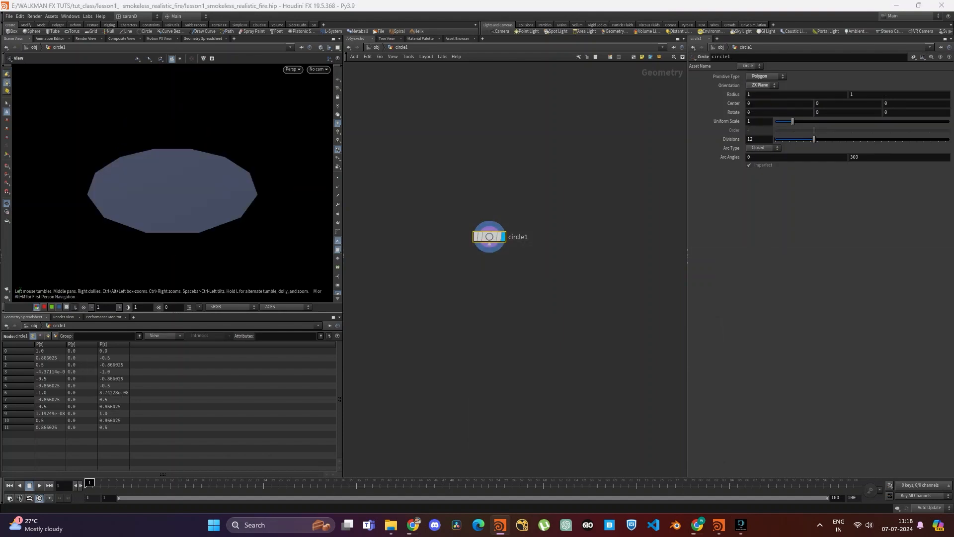
left_click(338, 80)
scroll(195, 181, "down", 4)
scroll(196, 181, "down", 3)
left_click_drag(195, 181, 215, 213)
- Set the circle's first radius value to 0.15 and raise its divisions to 27
double_click(755, 95)
type("0.15")
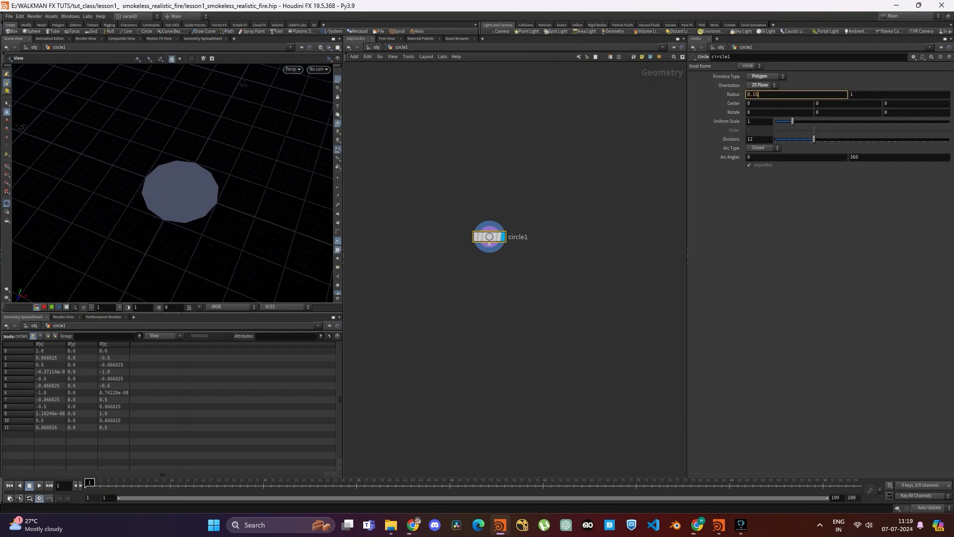
key("Return")
left_click_drag(214, 199, 166, 160)
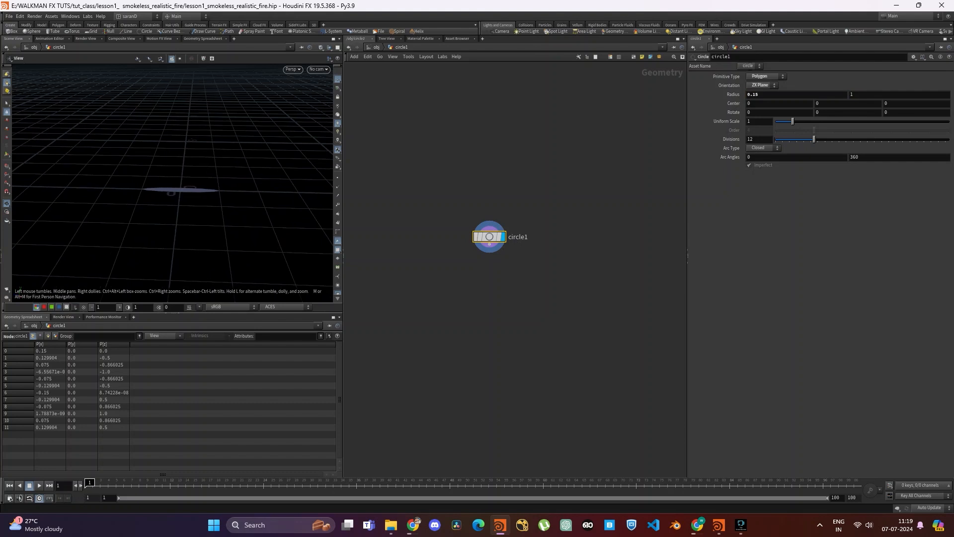
scroll(204, 189, "up", 6)
left_click_drag(204, 185, 219, 203)
scroll(218, 200, "down", 3)
left_click_drag(813, 139, 867, 140)
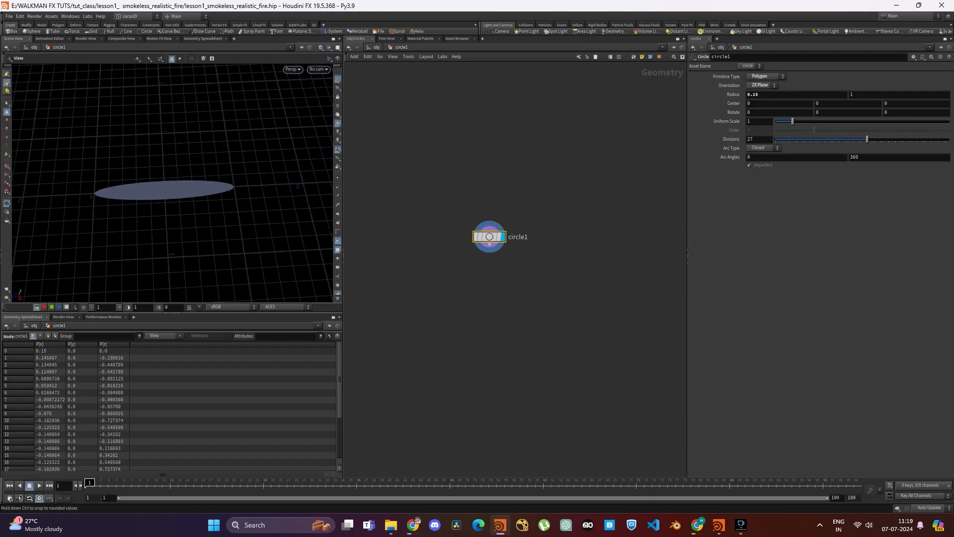
- Add a Reverse node connected below the circle node
left_click_drag(489, 244, 490, 309)
type("rever")
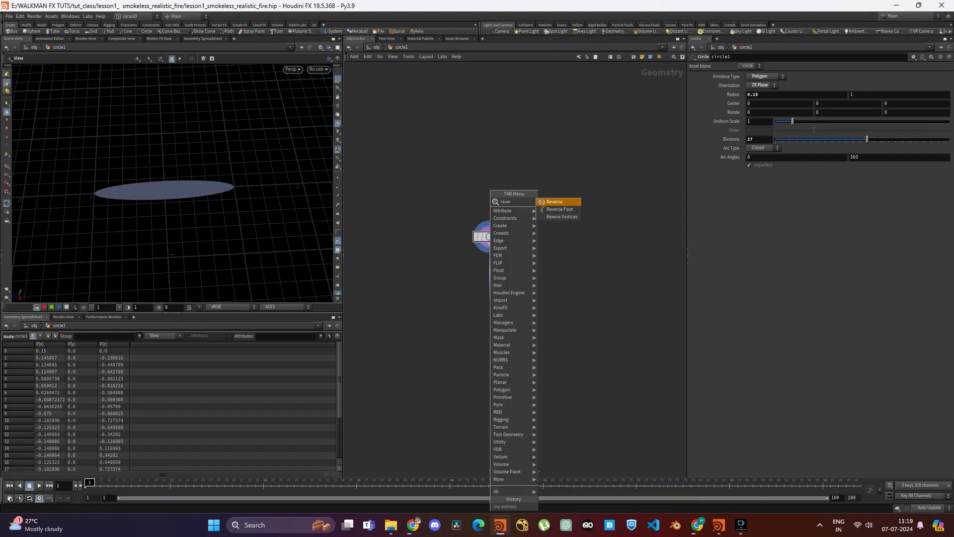
key("Return")
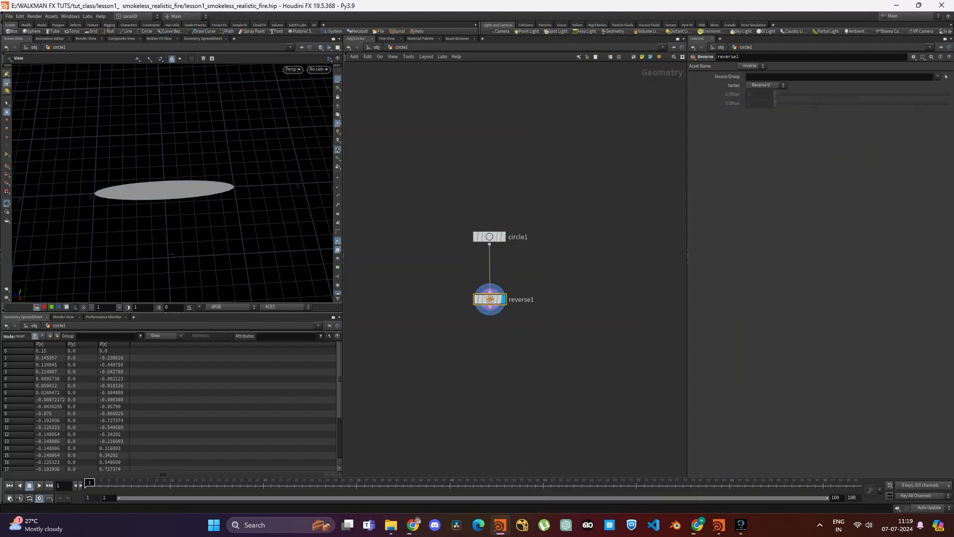
scroll(174, 198, "up", 4)
middle_click_drag(497, 328, 502, 261)
- Add a Pyro Source node fed by the output of the Reverse node
left_click(496, 240)
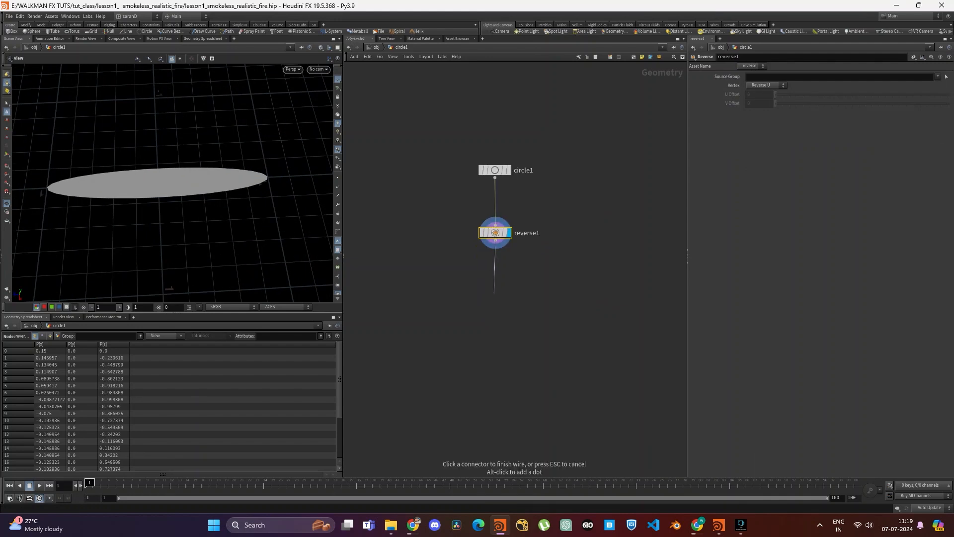
left_click(494, 293)
type("pyr")
key("Down")
key("Return")
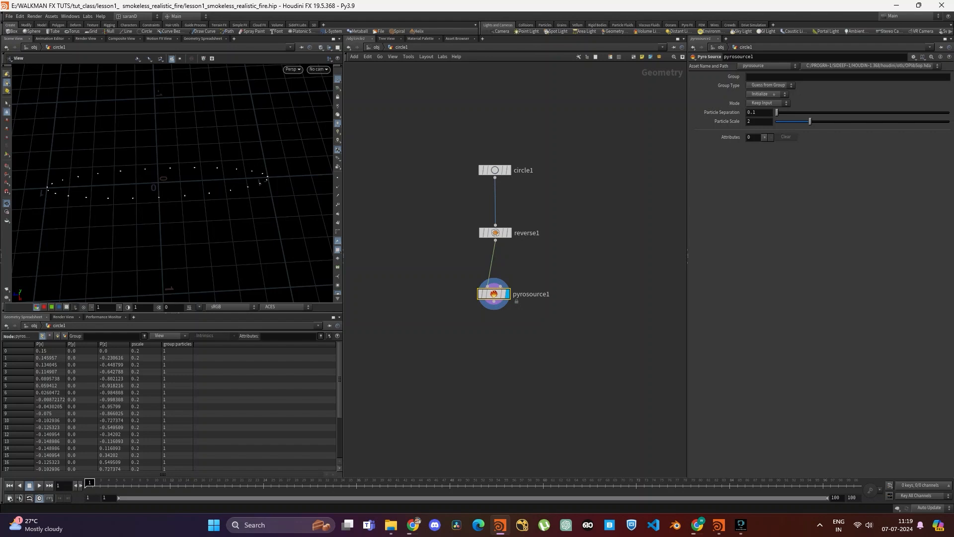
- Initialize the Pyro Source with the Source Burn preset and set its mode to Surface Scatter
left_click(765, 94)
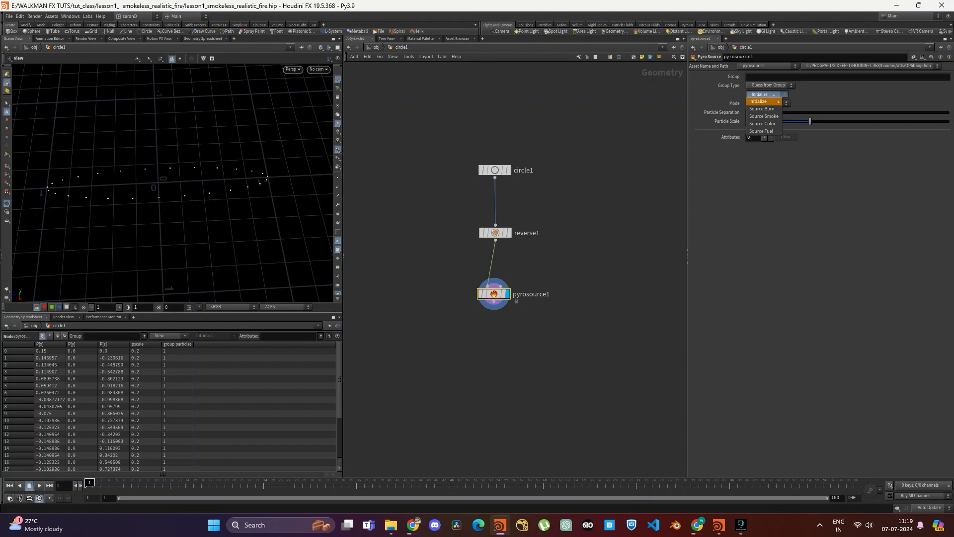
left_click(763, 108)
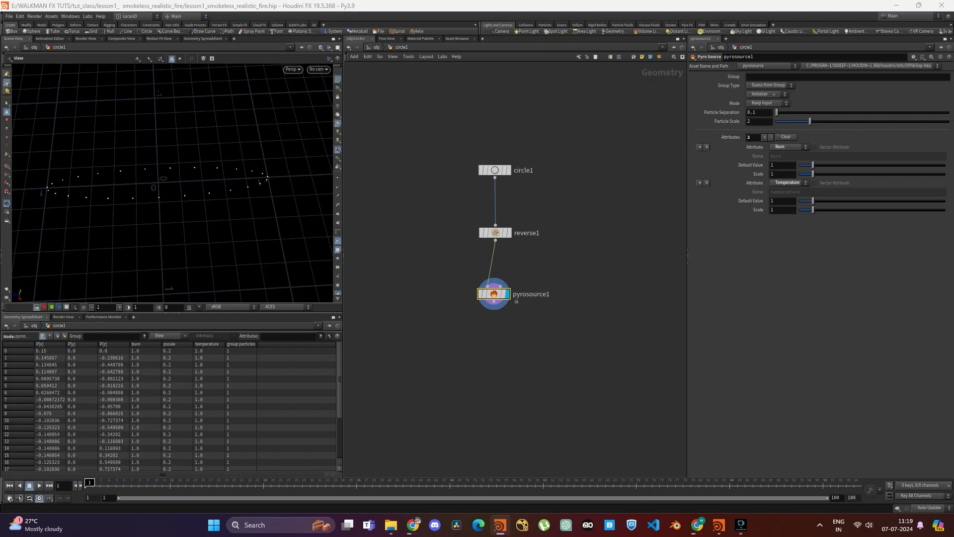
left_click(768, 103)
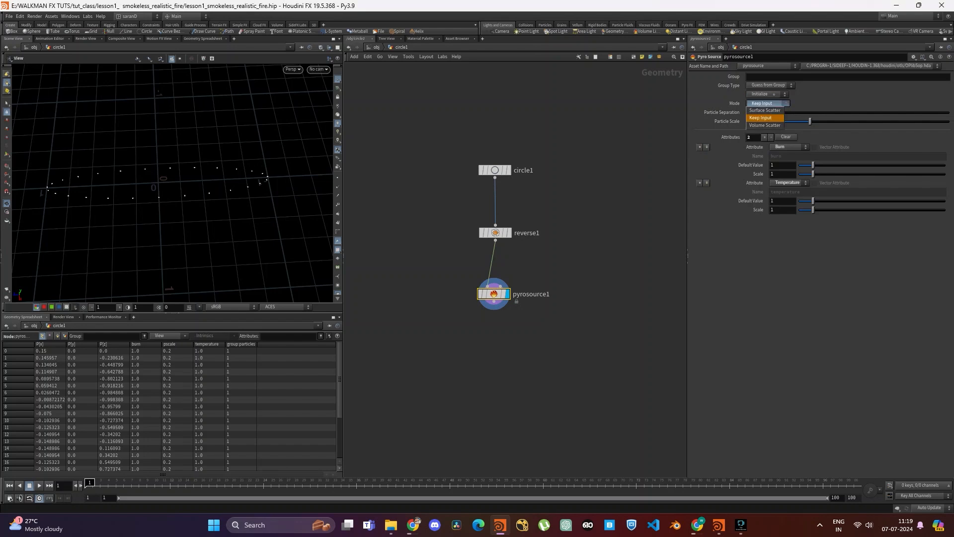
left_click(766, 111)
- Try a particle separation of 0.05 on the Pyro Source and refine it to 0.01
double_click(757, 112)
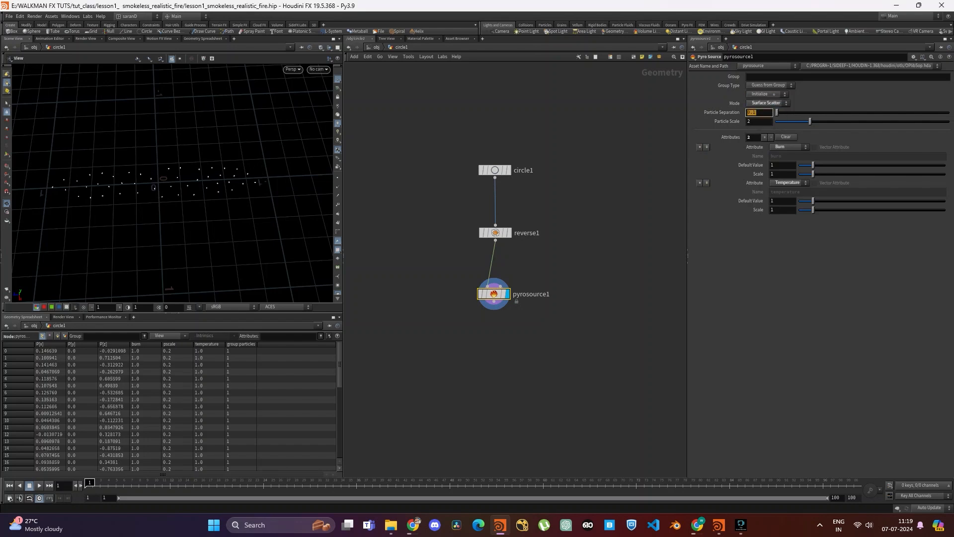
type("0.05")
key("Return")
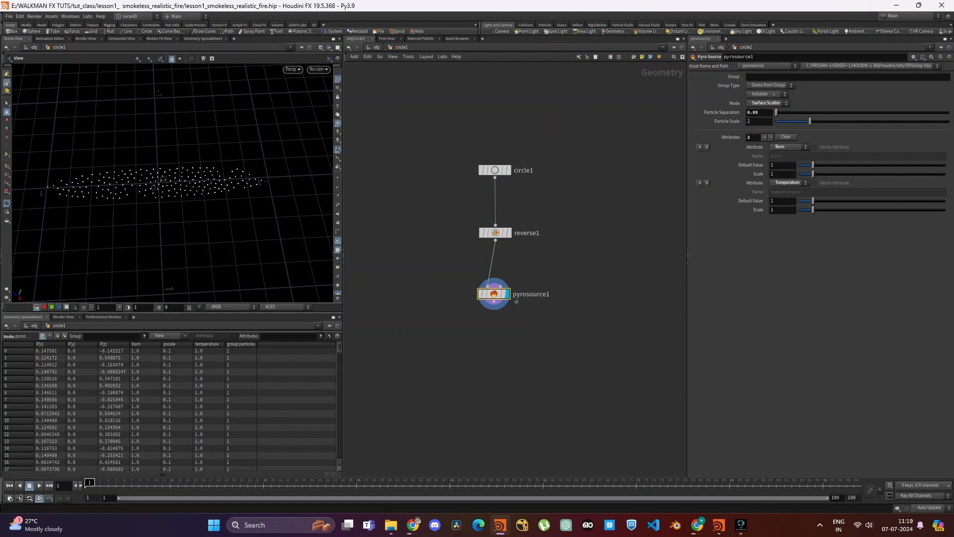
left_click(761, 112)
key("Return")
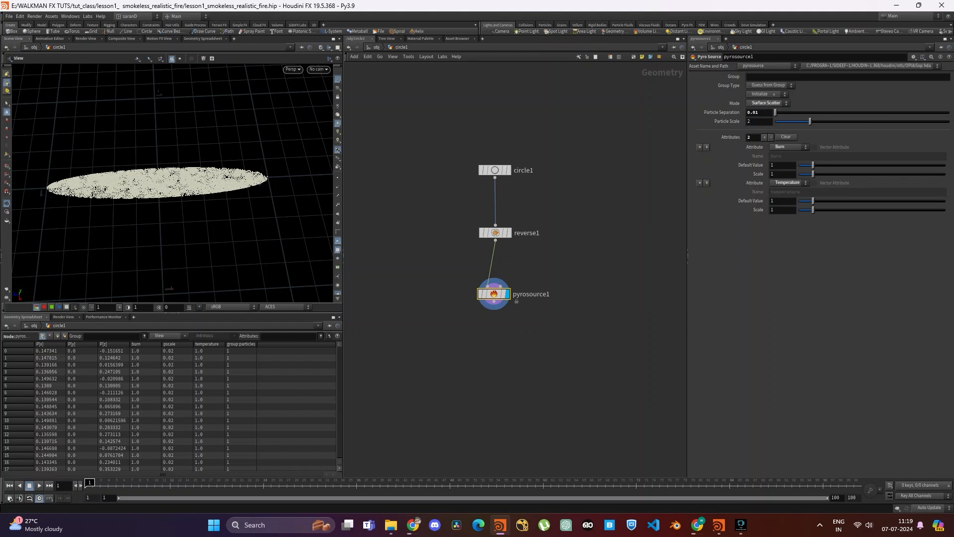
scroll(174, 182, "up", 4)
scroll(174, 182, "down", 4)
left_click_drag(199, 181, 169, 182)
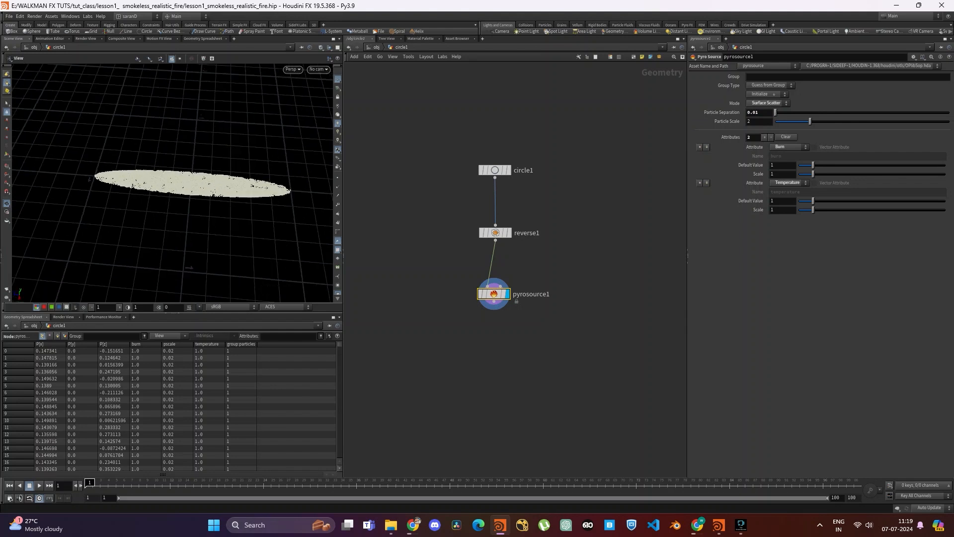
- Move the Pyro Source node closer beneath the Reverse node
left_click_drag(494, 294, 497, 275)
middle_click_drag(498, 318, 497, 258)
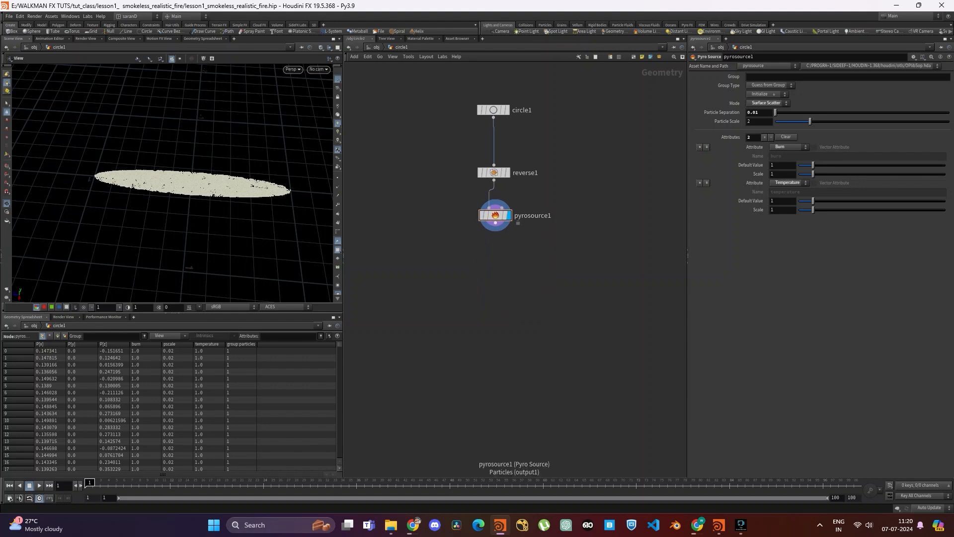
left_click(495, 215)
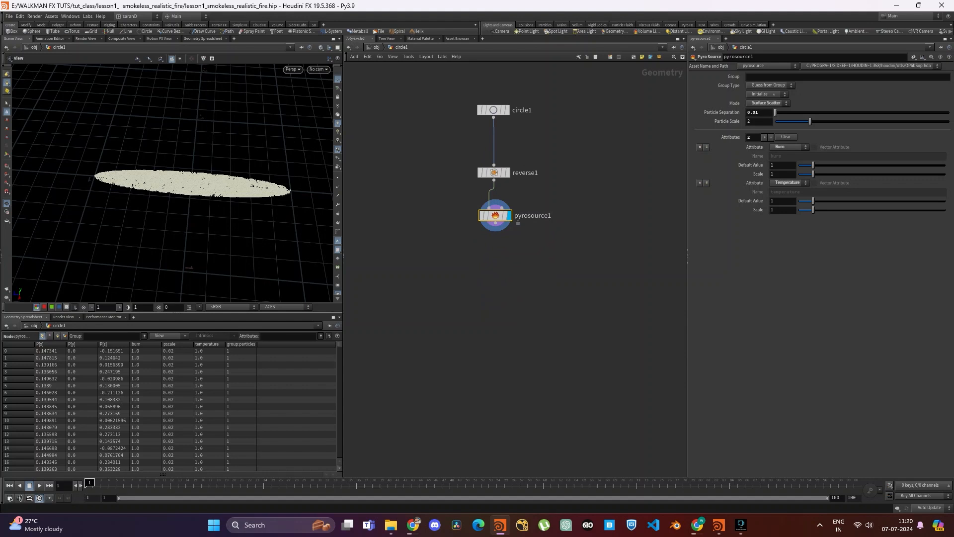
- Add an Attribute Noise node connected to the Pyro Source output
left_click(495, 224)
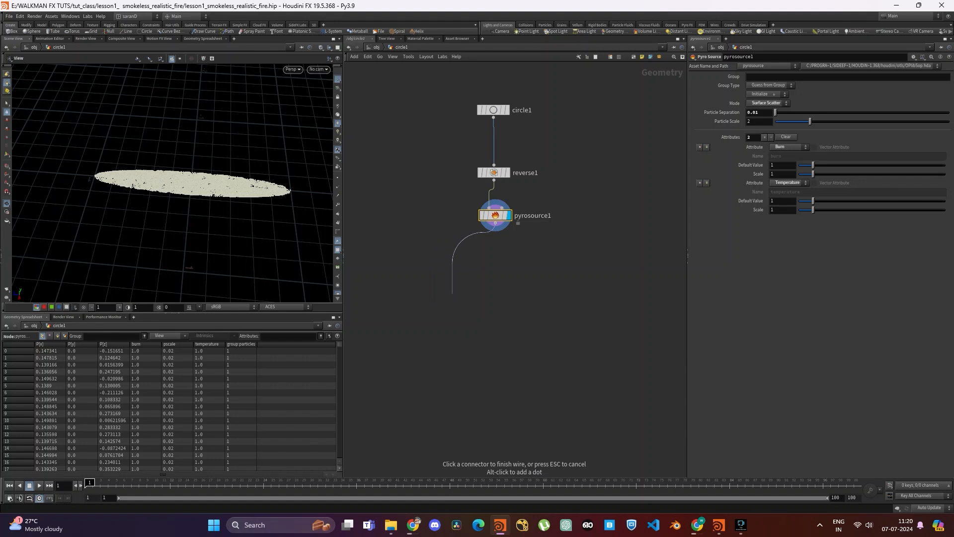
left_click(452, 293)
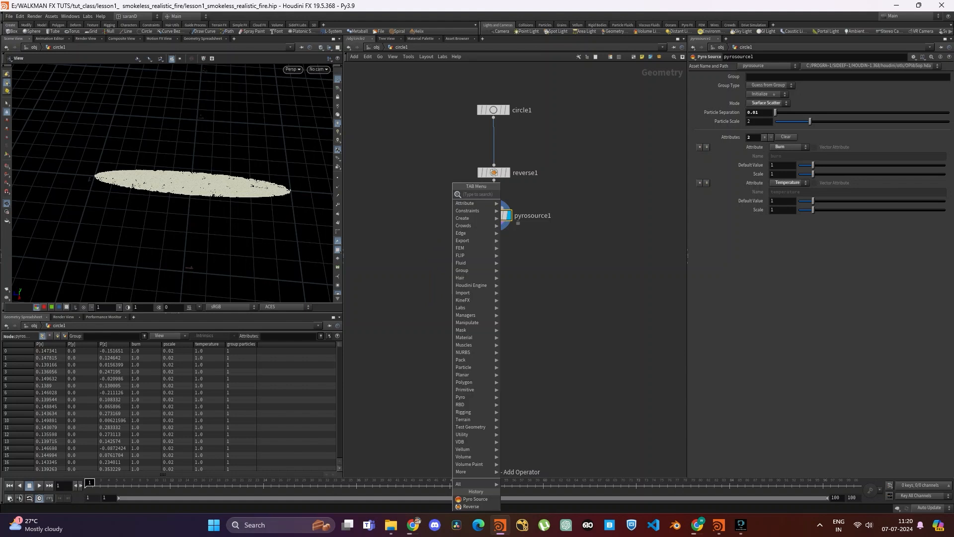
type("attributenois")
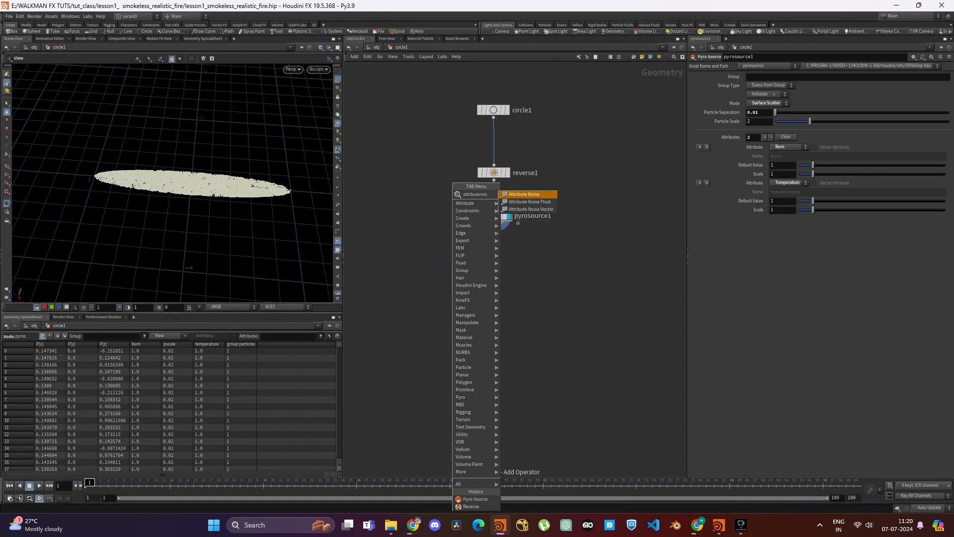
key("Return")
left_click(453, 293)
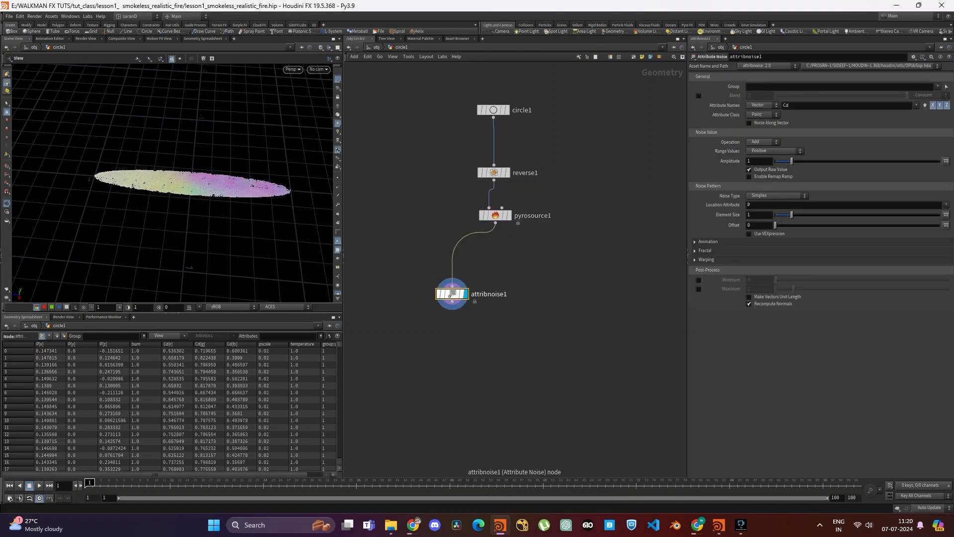
- Rename the Attribute Noise node to burn and set its attribute name to burn
type("burn")
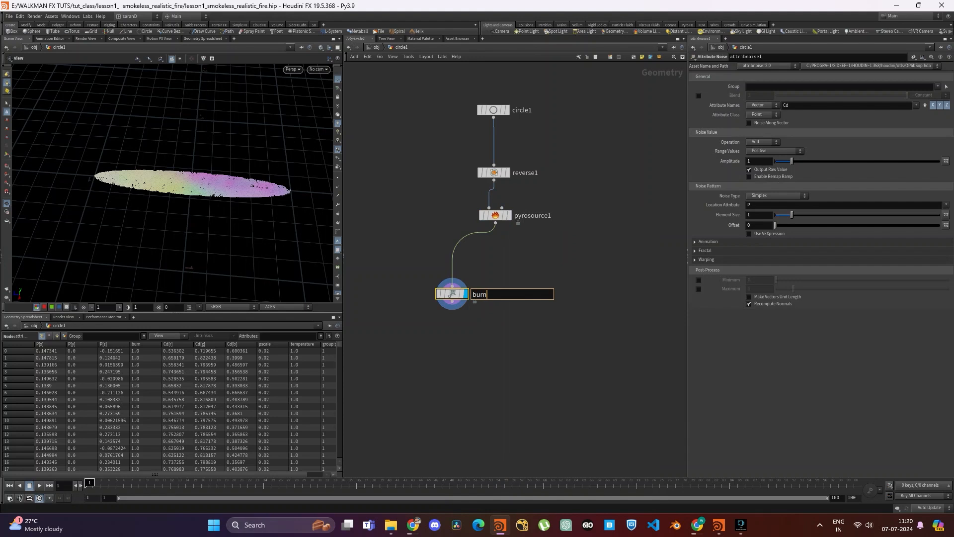
key("Return")
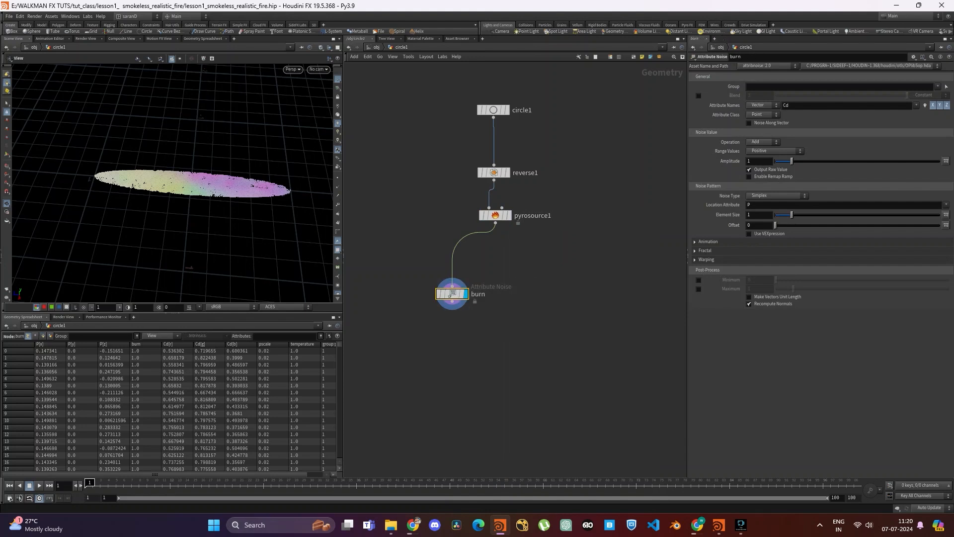
double_click(786, 105)
type("burn")
key("Return")
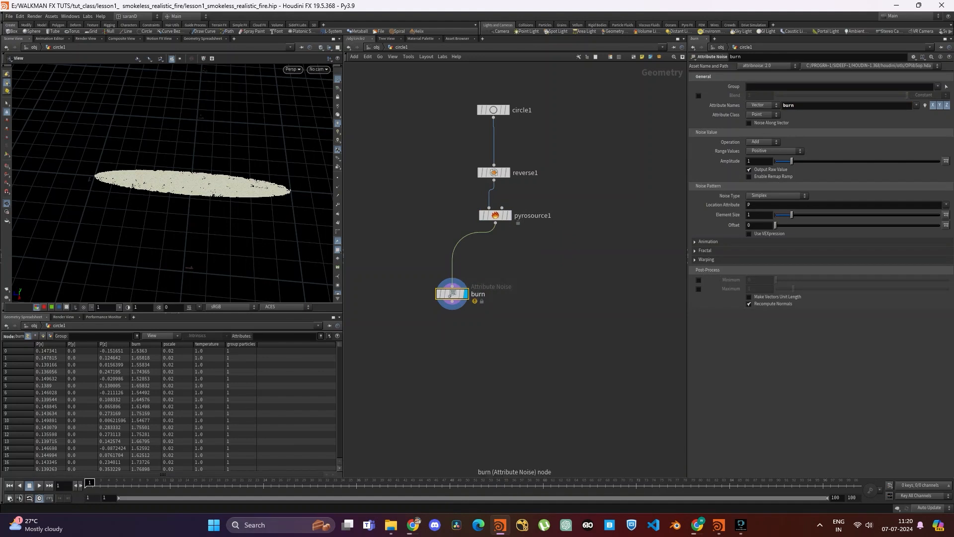
- Change the burn node's attribute type to Float and turn on the attribute's visualization
middle_click(452, 294)
left_click(762, 105)
left_click(756, 112)
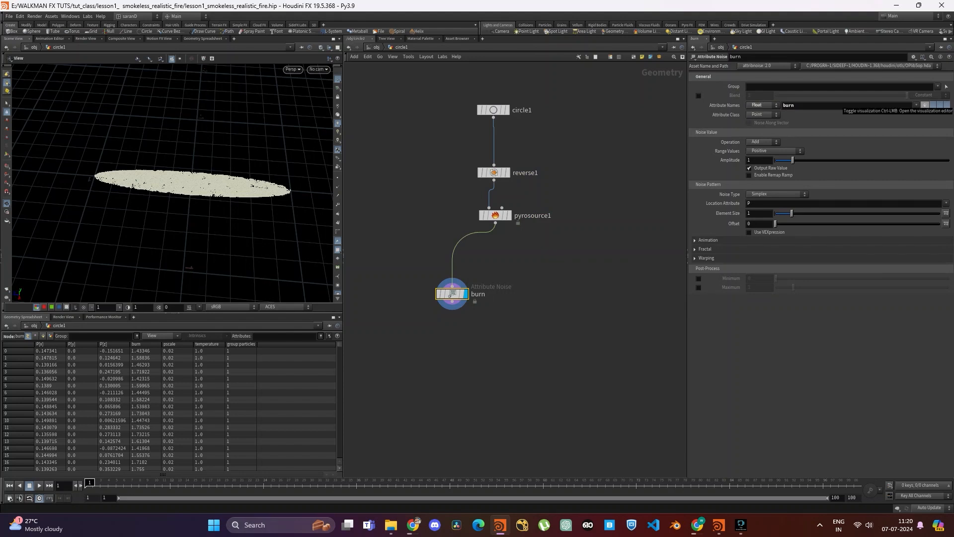
left_click(925, 105)
scroll(173, 183, "up", 3)
scroll(173, 184, "down", 2)
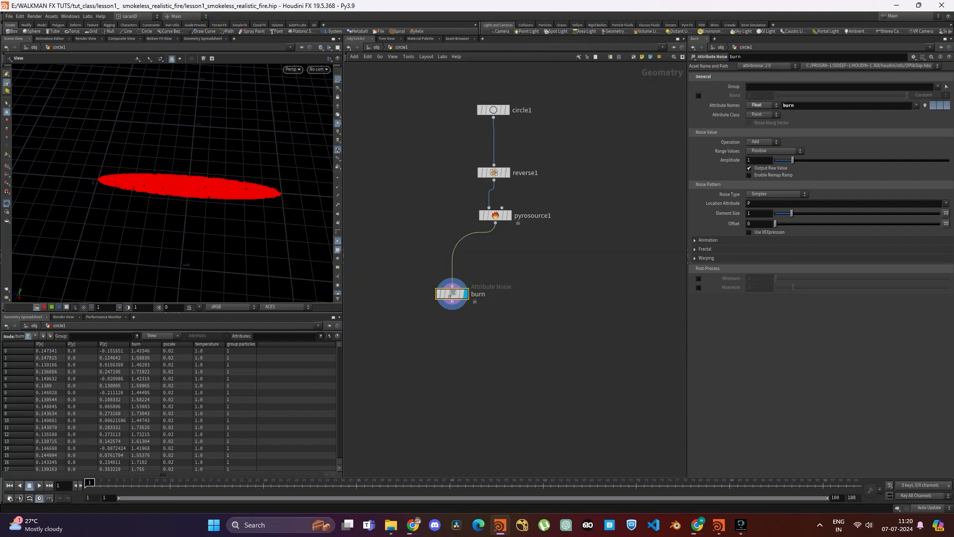
- Set the burn noise operation to Multiply and its range values to Min/Max
left_click(763, 142)
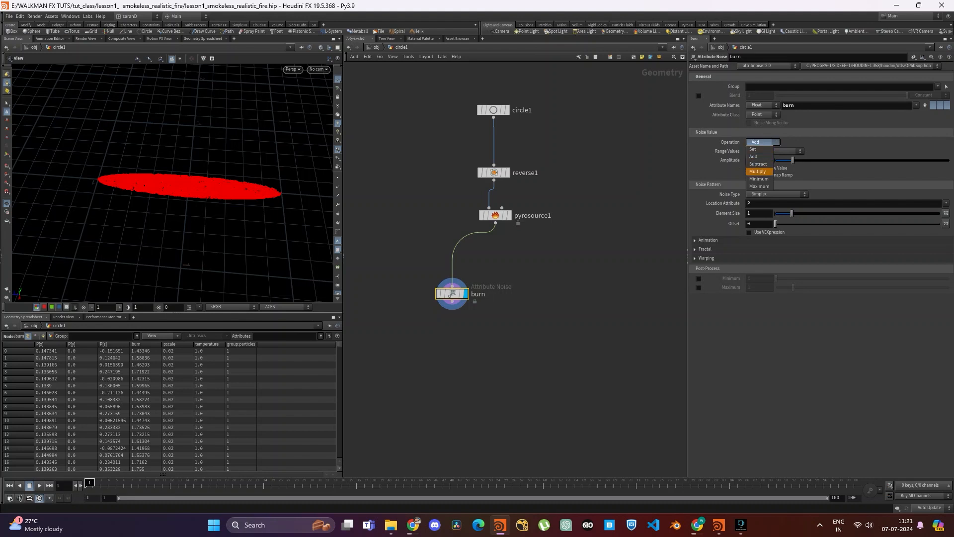
left_click(758, 171)
left_click(773, 151)
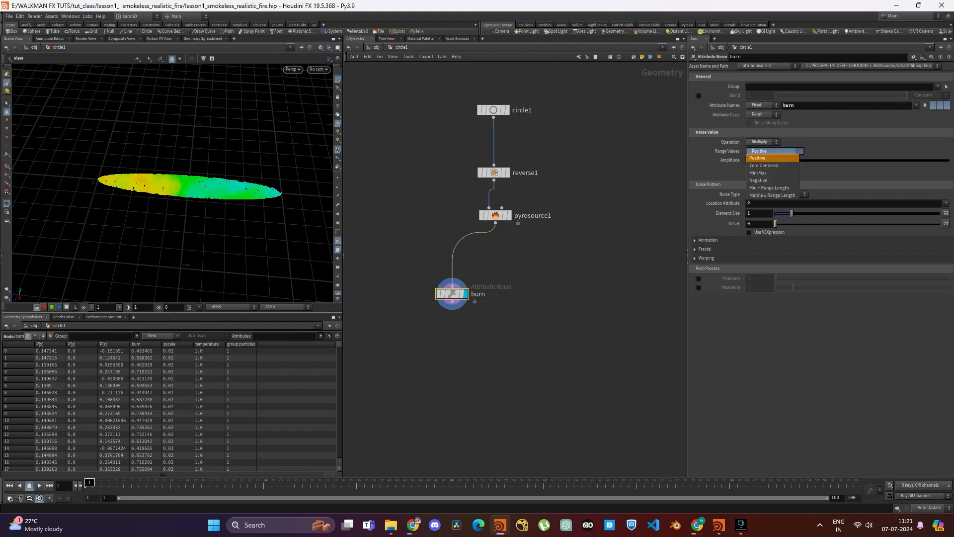
left_click(765, 172)
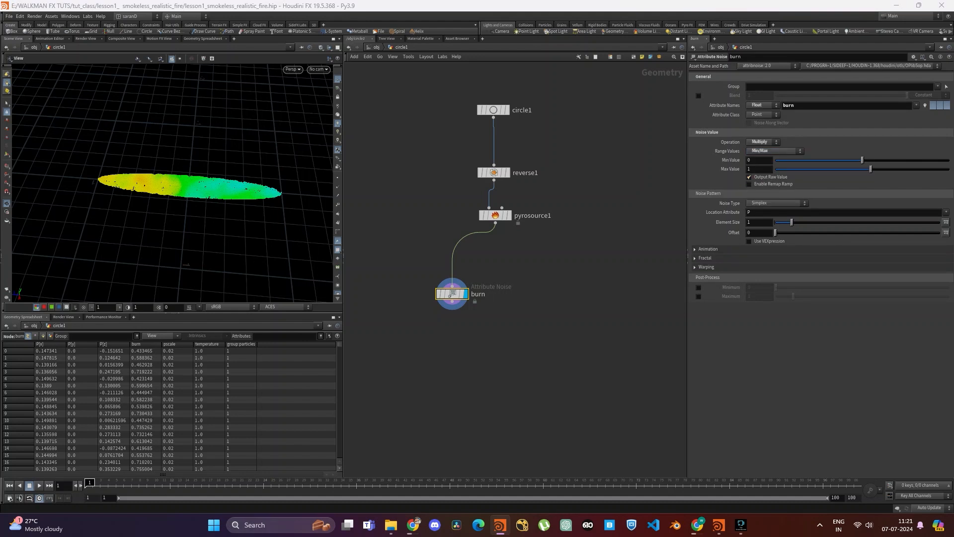
- Set the burn noise minimum value to 0.34 and the maximum value to 1.77
double_click(750, 160)
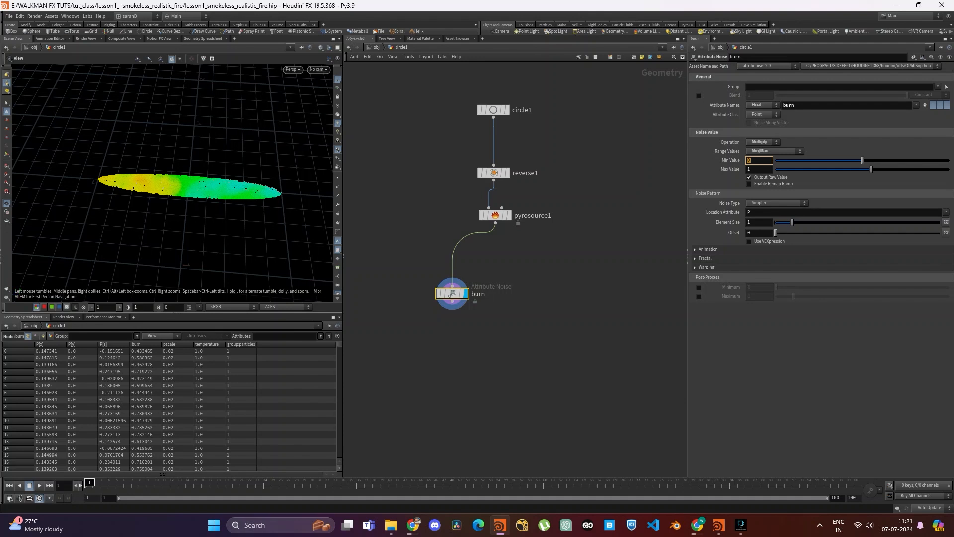
type(".34")
key("Tab")
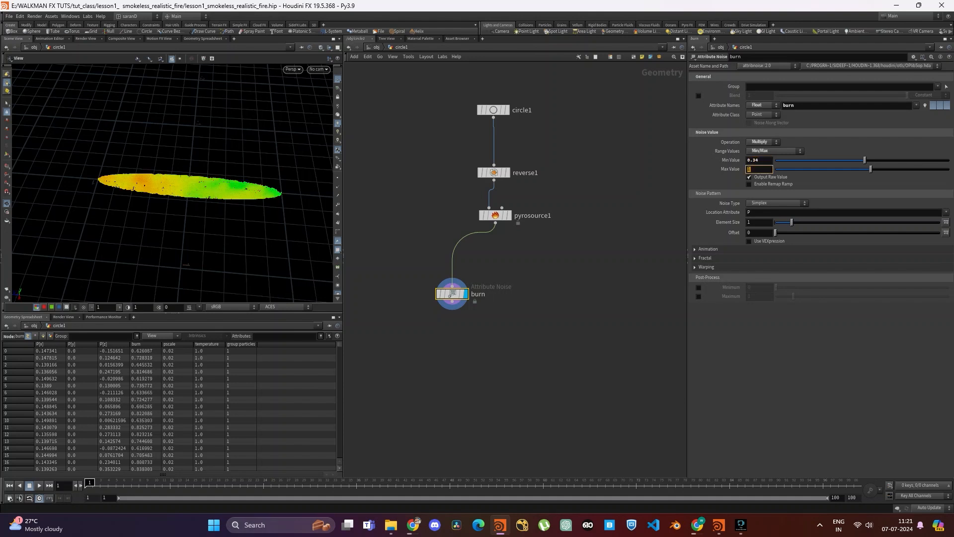
type("1.77")
key("Return")
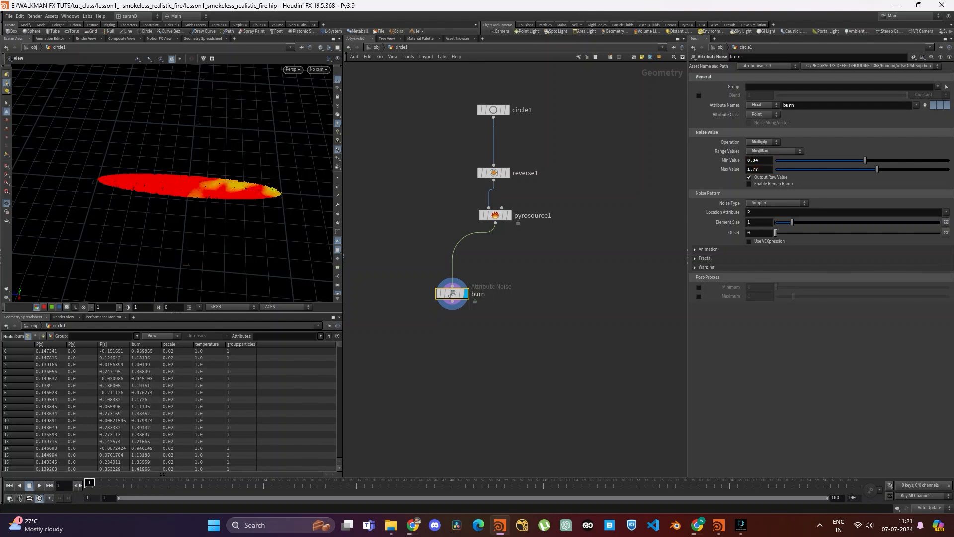
- Set the burn noise pattern's element size to 0.34
double_click(752, 222)
type("0.34")
key("Return")
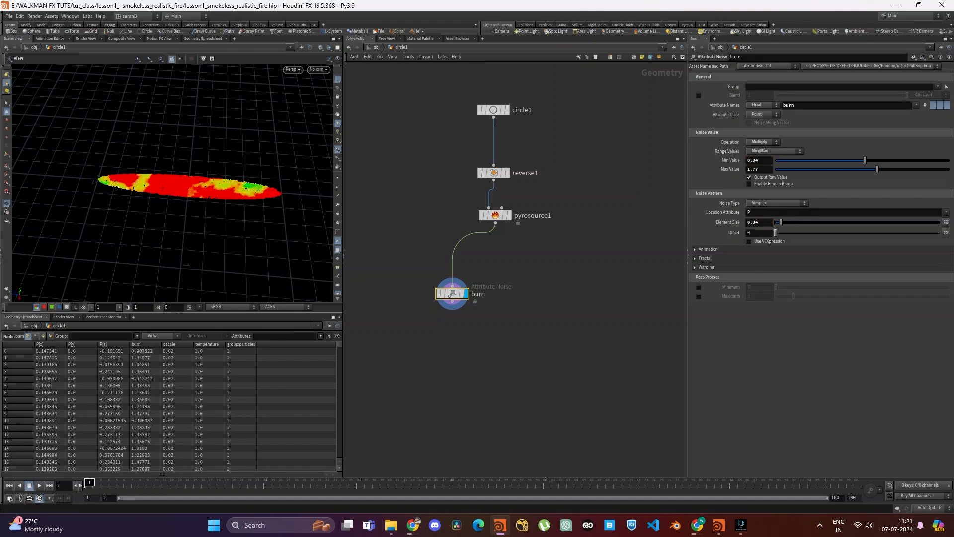
- Enable Animate Noise on the burn node and play the timeline to preview the animation
left_click(708, 249)
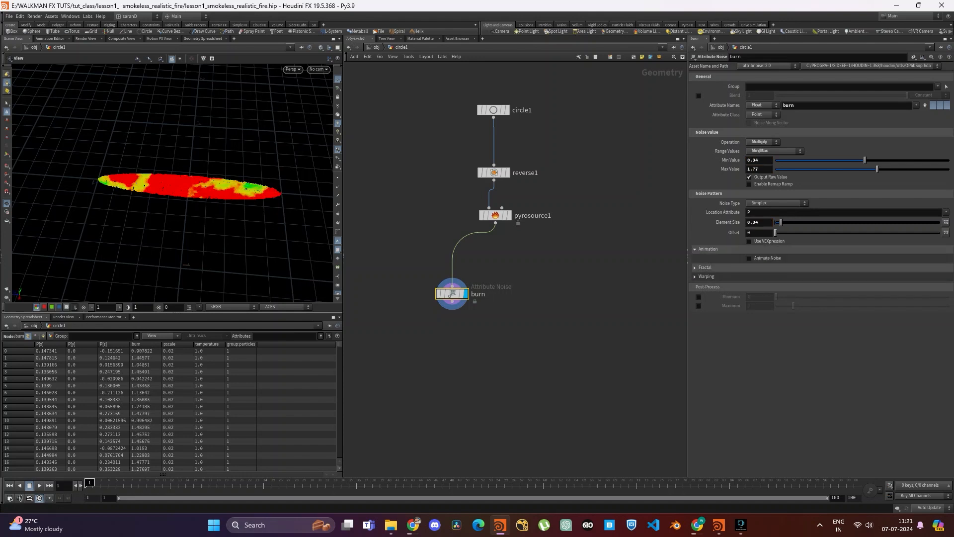
left_click(750, 257)
key("Up")
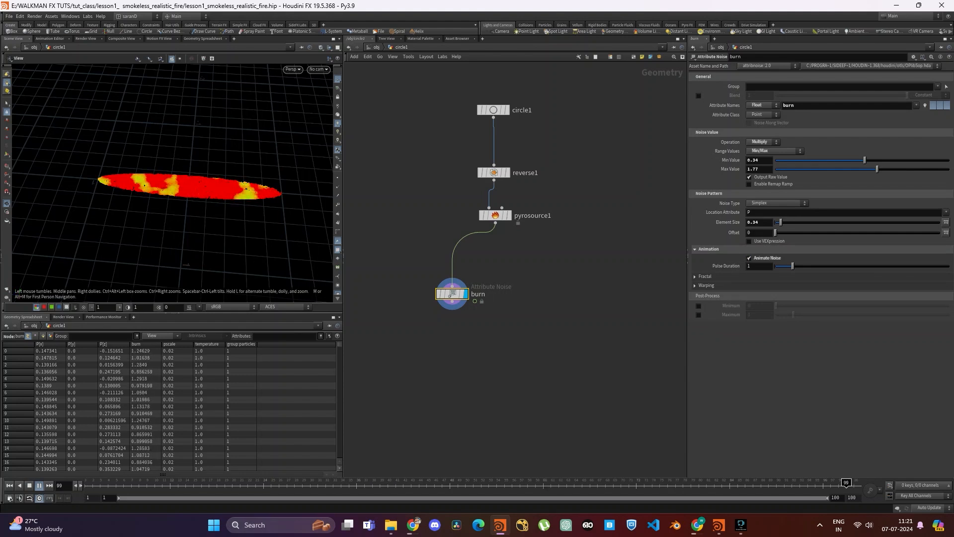
- Try burn noise minimum values of 0.33 and 0.32 while previewing the animation, and restore the minimum to 0.34
key("Up")
key("BackSpace")
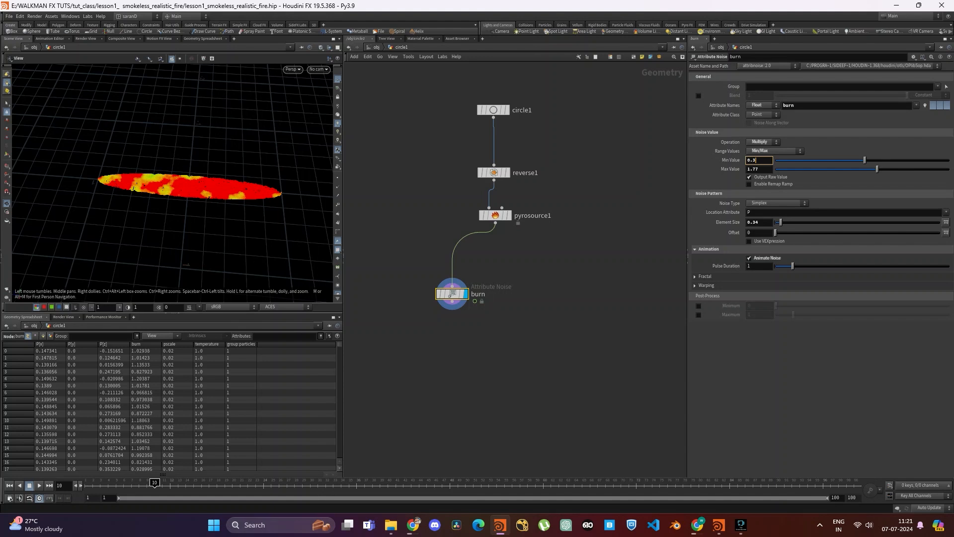
type("3")
key("Return")
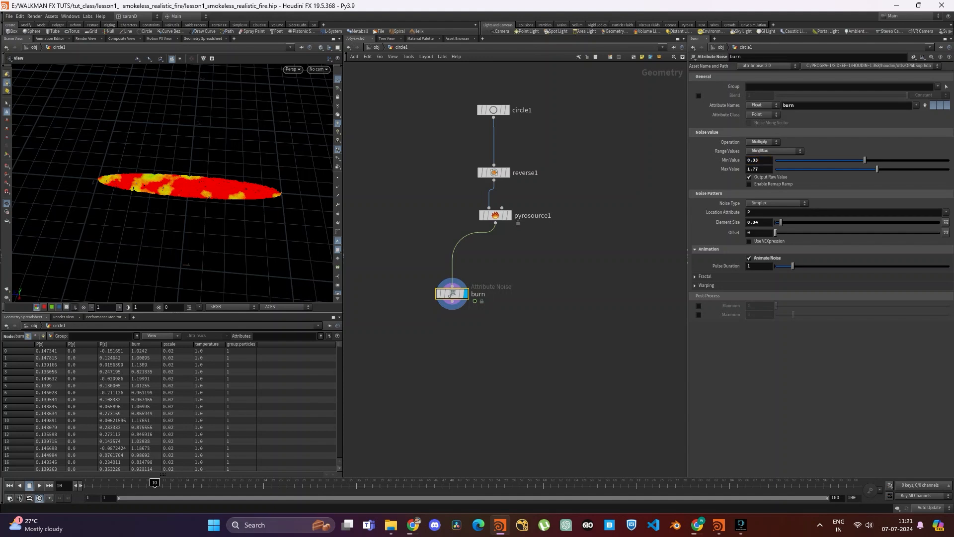
key("BackSpace")
type("2")
key("Return")
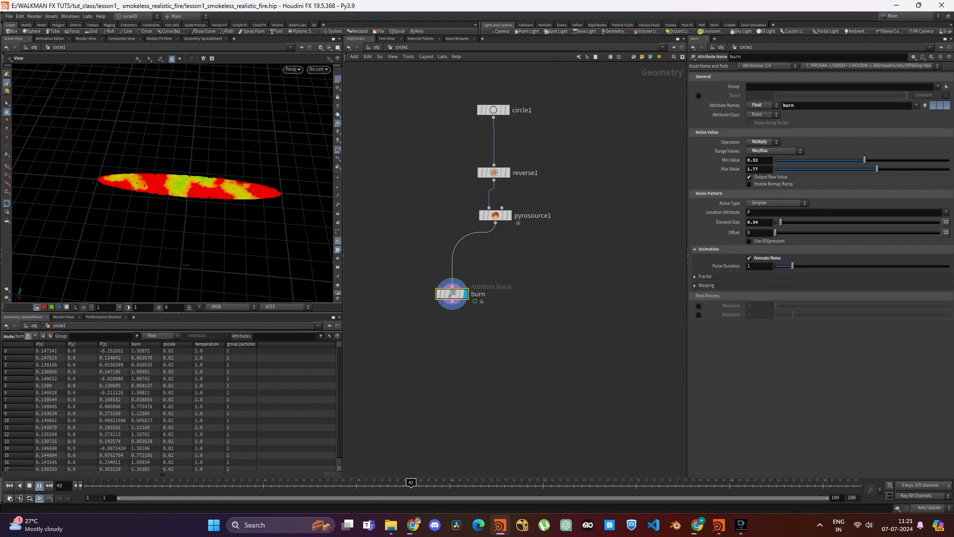
key("BackSpace")
type("4")
key("Return")
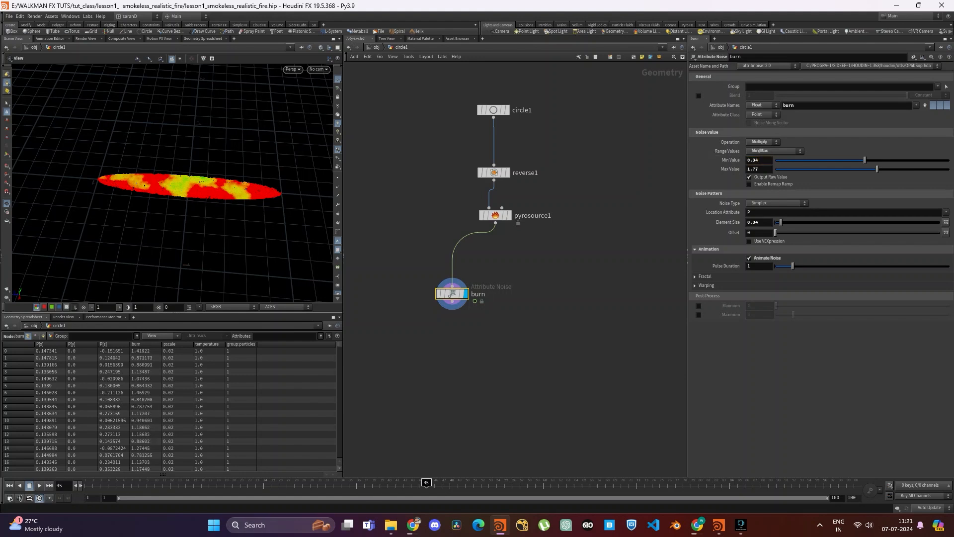
key("Return")
- Lower the burn noise element size to 0.32 and on to 0.31, playing the animation to preview each change
left_click(759, 222)
key("BackSpace")
key("Return")
key("Up")
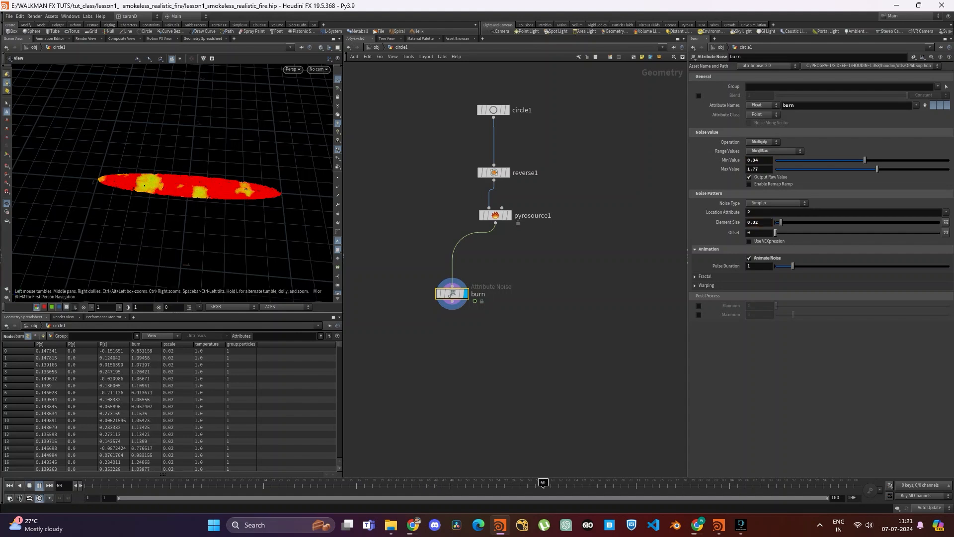
key("Up")
left_click(760, 222)
key("BackSpace")
type("1")
key("Return")
key("Up")
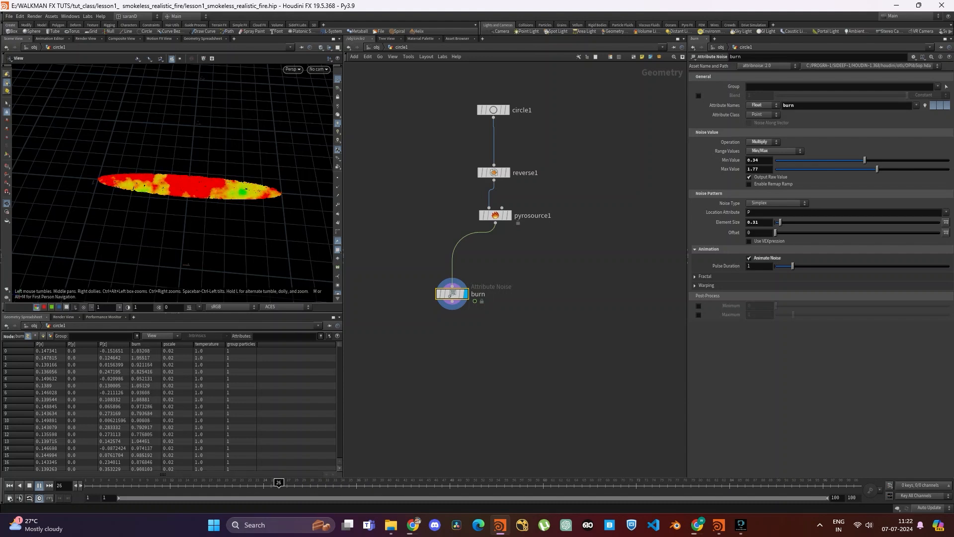
left_click(294, 485)
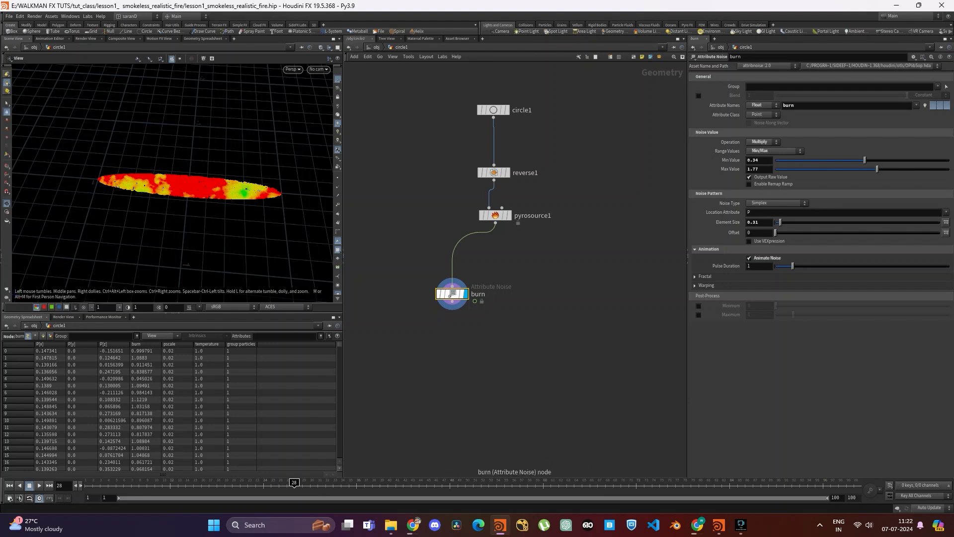
- Insert an Attribute Adjust Vector node between pyrosource1 and burn, and name it vel
left_click_drag(453, 293, 448, 337)
key("Tab")
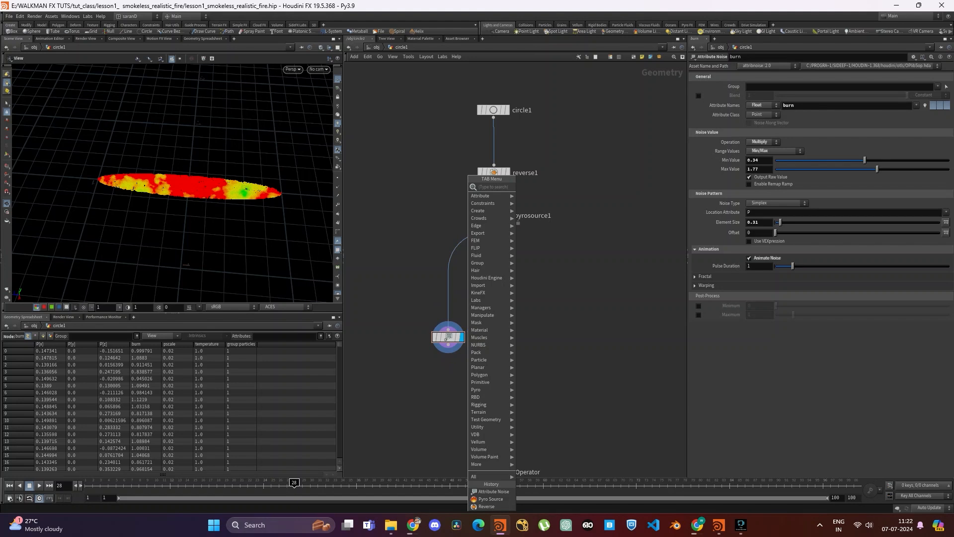
type("vector")
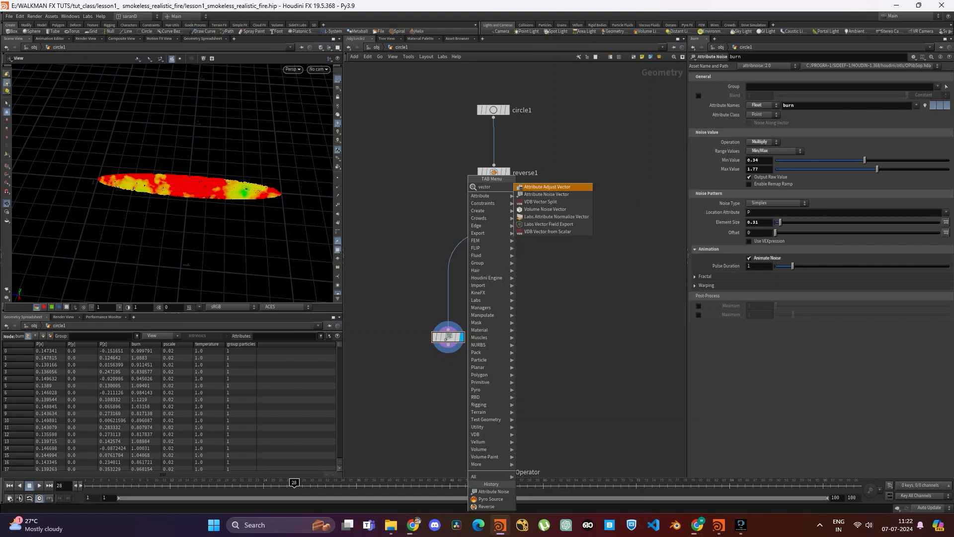
key("Return")
left_click(462, 280)
mouse_move(462, 279)
left_mouse_down()
mouse_move(449, 273)
mouse_move(450, 286)
left_mouse_up()
key("ctrl+a")
type("vel")
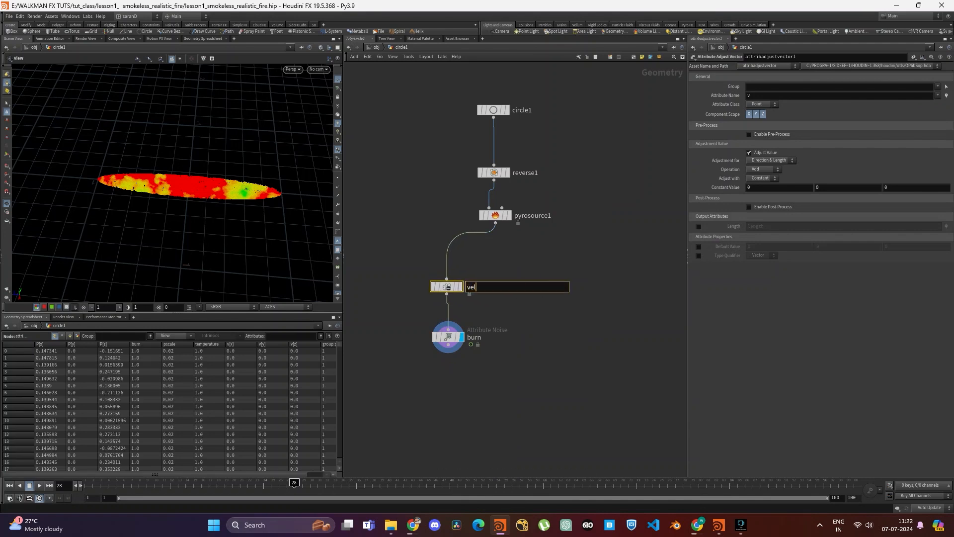
key("Return")
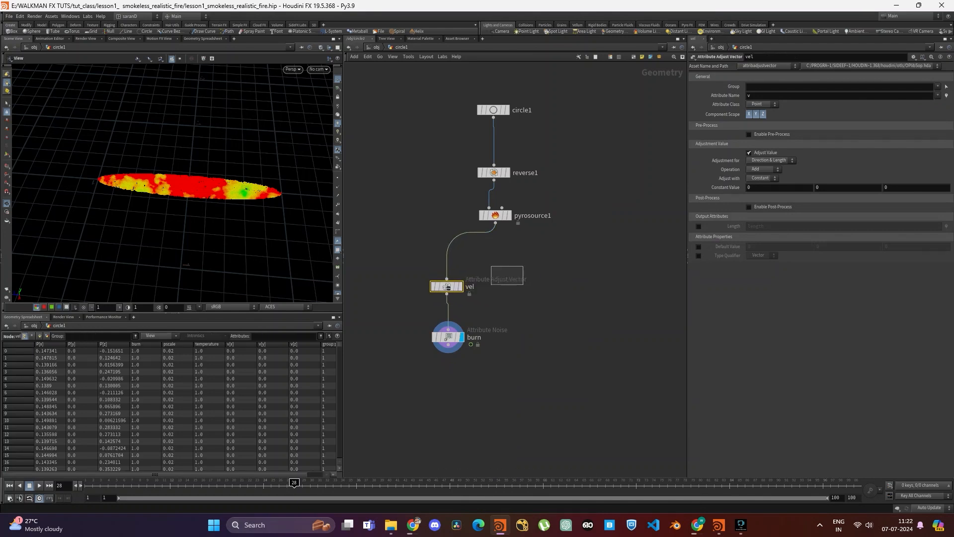
- Limit the vel node's component scope to the Y axis only
left_click_drag(184, 223, 172, 168)
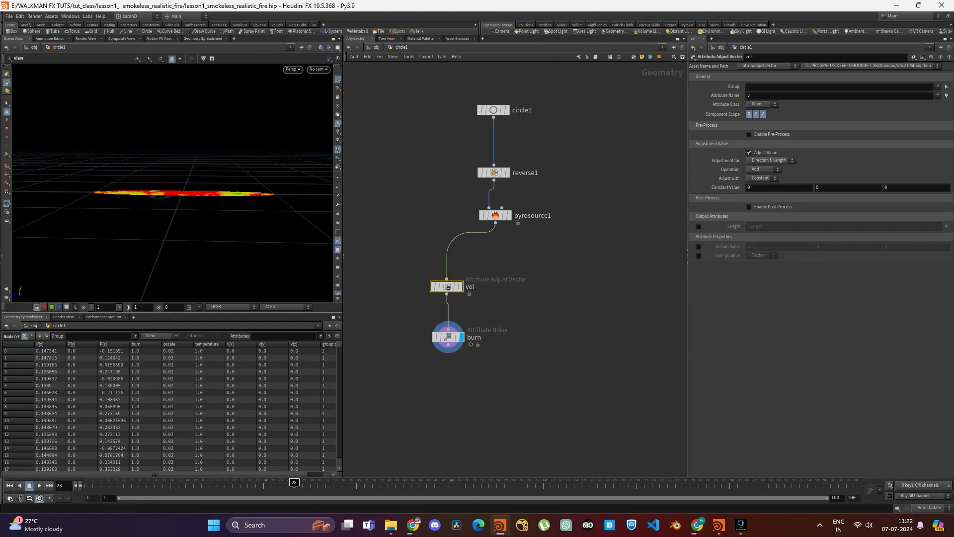
left_click(749, 114)
left_click(763, 114)
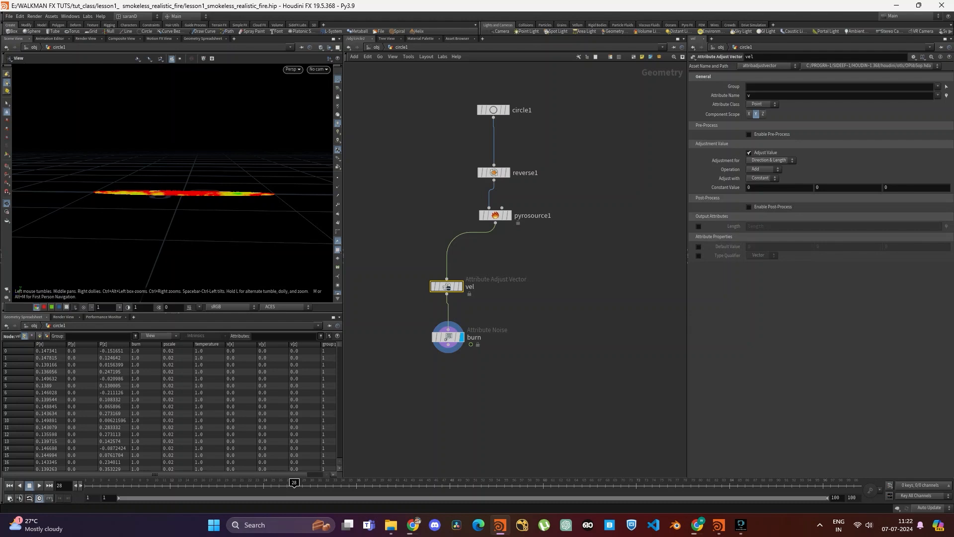
- Display the vel node's output and turn off the burn attribute's visualization on the burn node
left_click(459, 287)
left_click_drag(495, 307, 496, 308)
left_click_drag(391, 321, 508, 373)
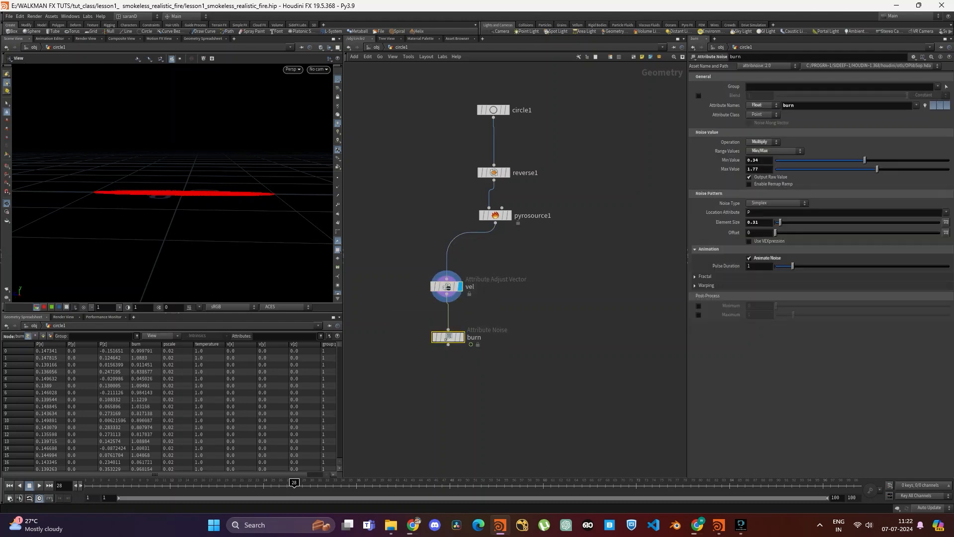
left_click(925, 105)
- Set the vel node's adjustment operation to Multiply and have it adjust with Noise
left_click_drag(386, 262, 513, 293)
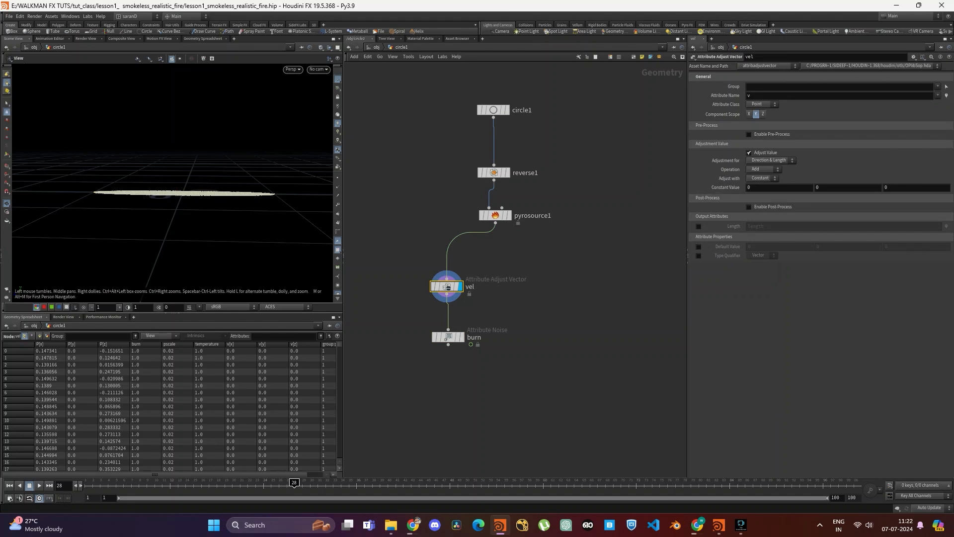
left_click(763, 169)
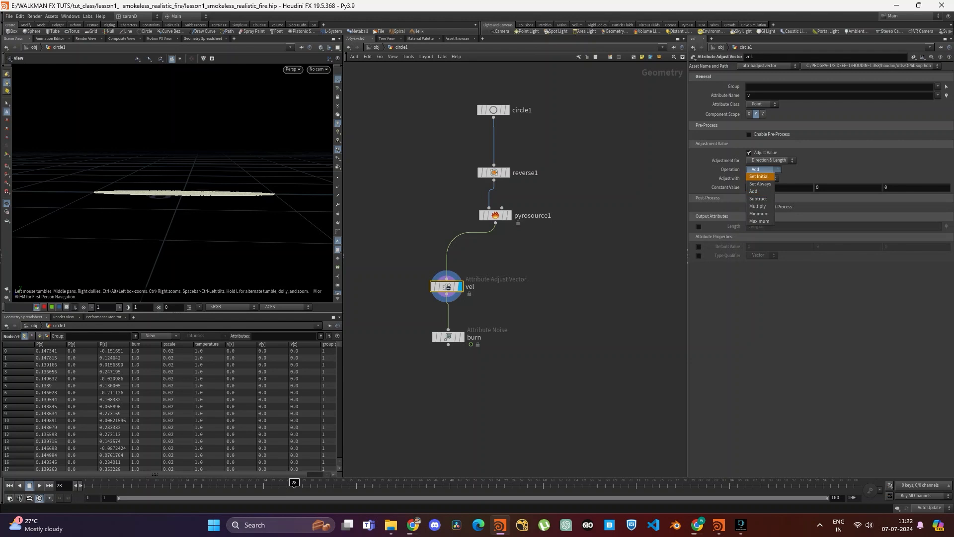
left_click(759, 198)
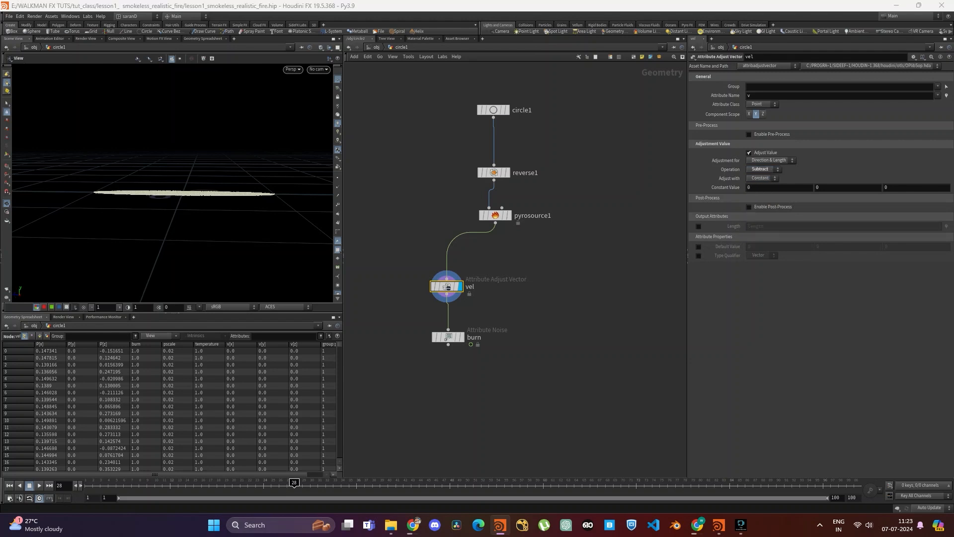
left_click(762, 169)
left_click(758, 199)
left_click(763, 178)
left_click(755, 200)
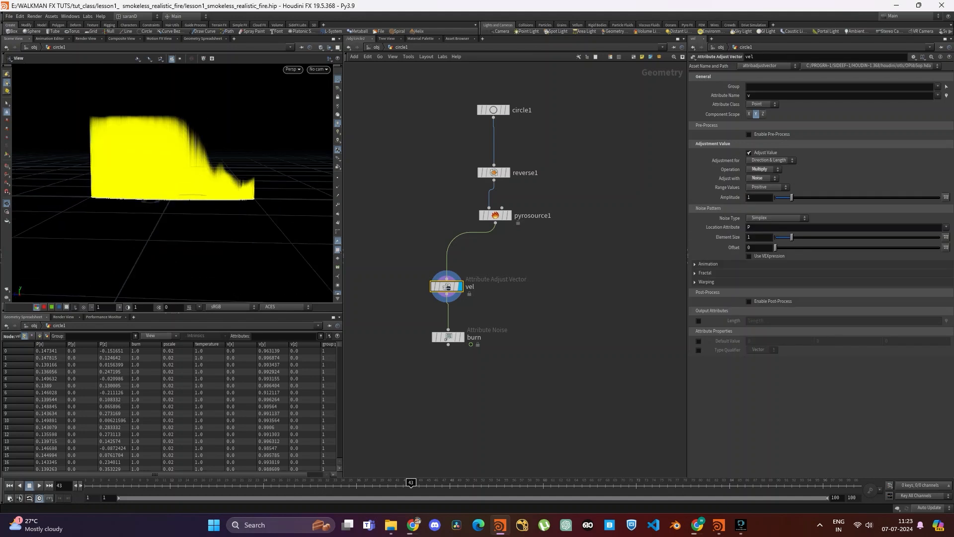
- Enable Animate Noise on the vel node with a pulse duration of 0.1
left_click(707, 264)
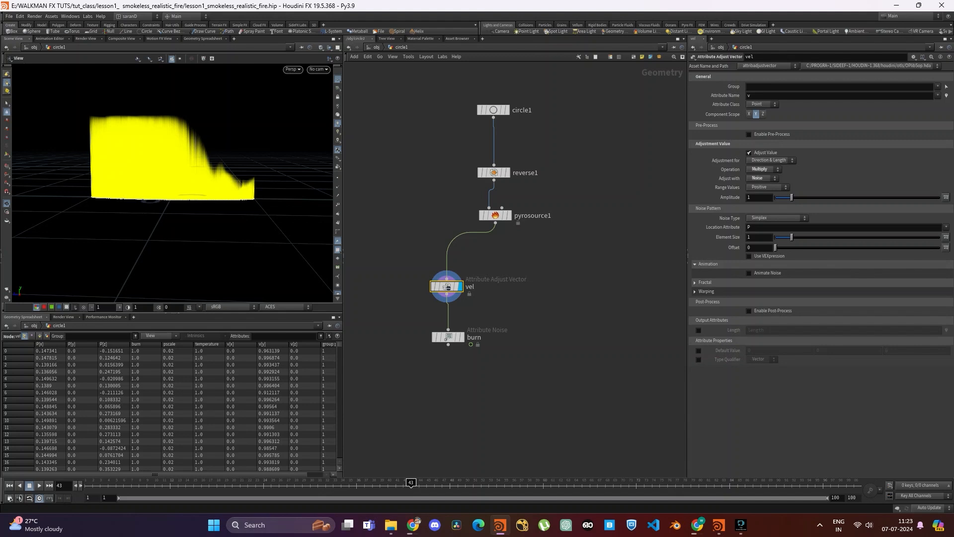
left_click(749, 273)
double_click(751, 282)
type("0.1")
key("Return")
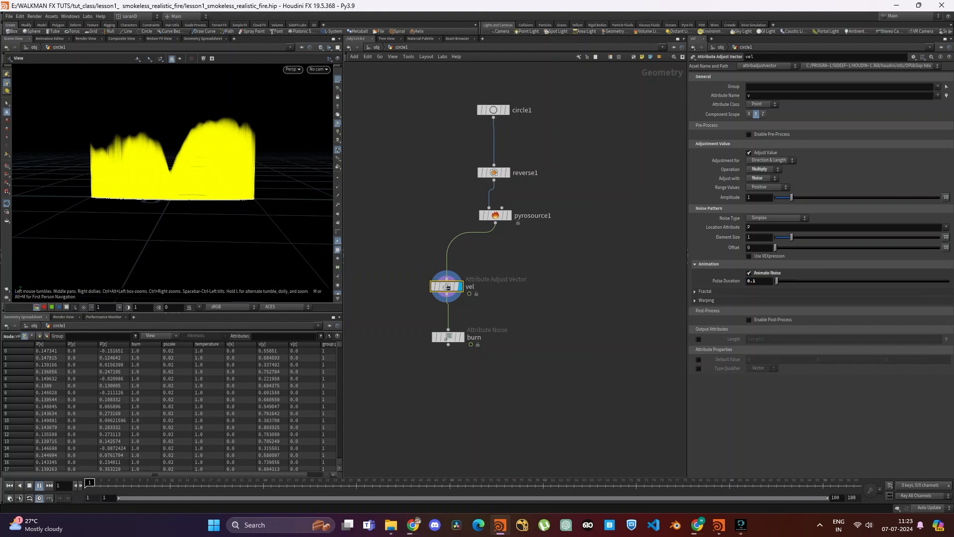
key("Up")
- Set the vel noise range values to Zero Centered and play the timeline to preview the velocity
left_click(765, 187)
left_click(765, 209)
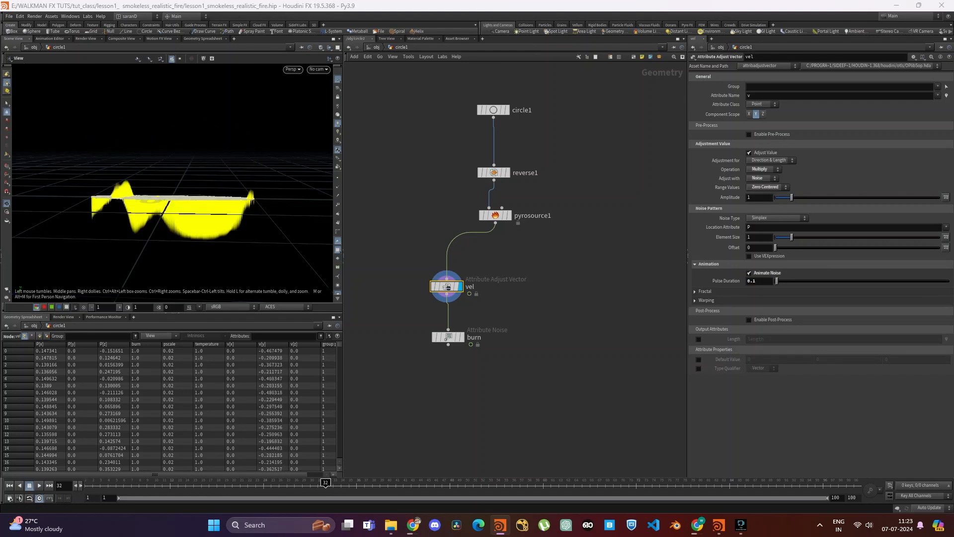
key("Up")
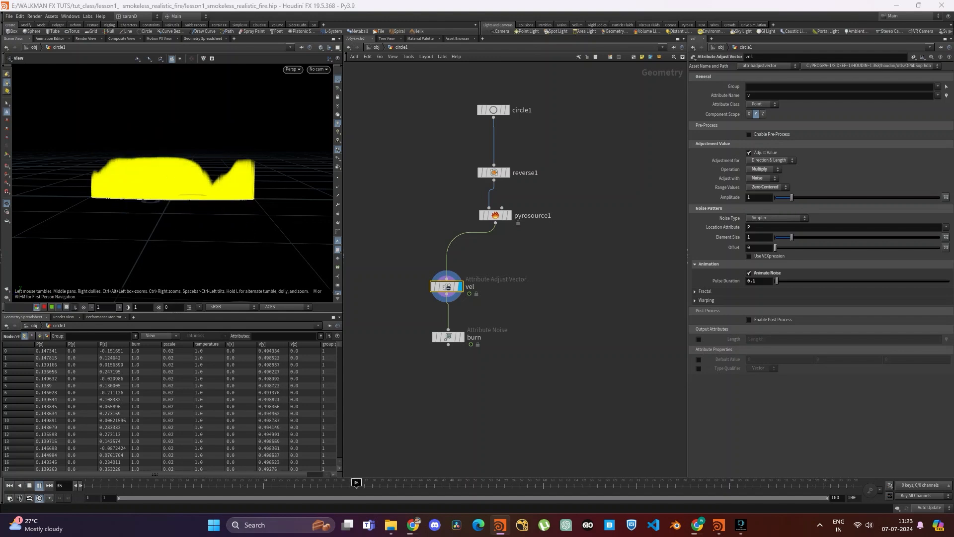
key("Up")
middle_click_drag(447, 288, 392, 247)
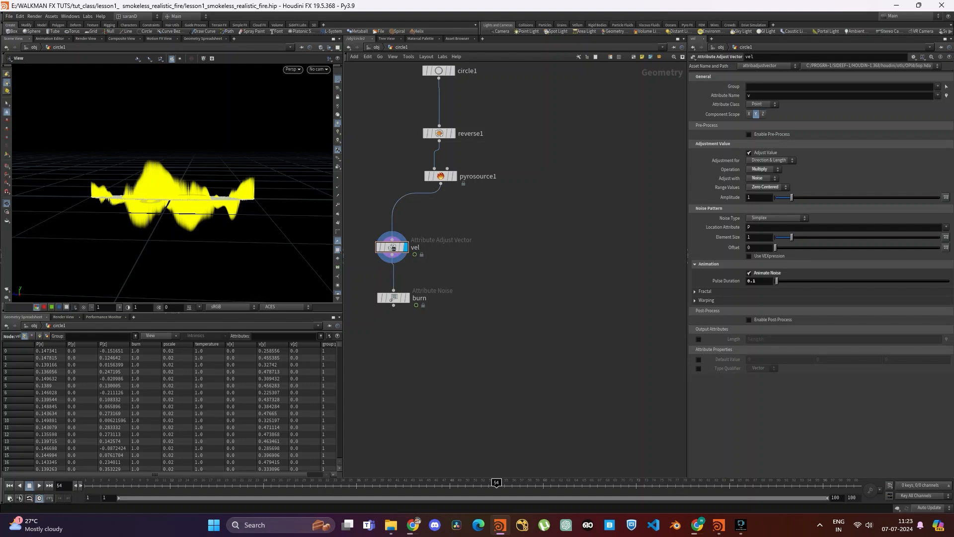
left_click(441, 184)
key("Tab")
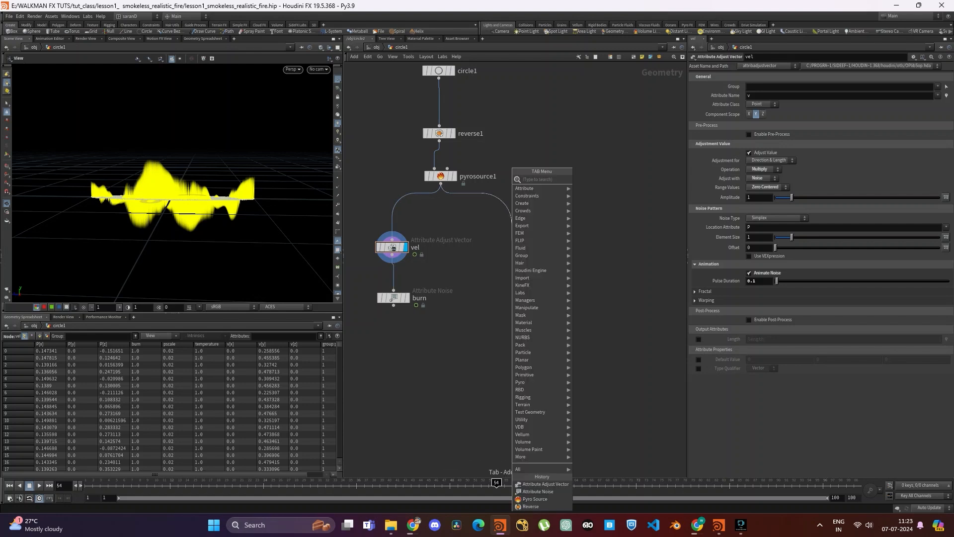
key("Escape")
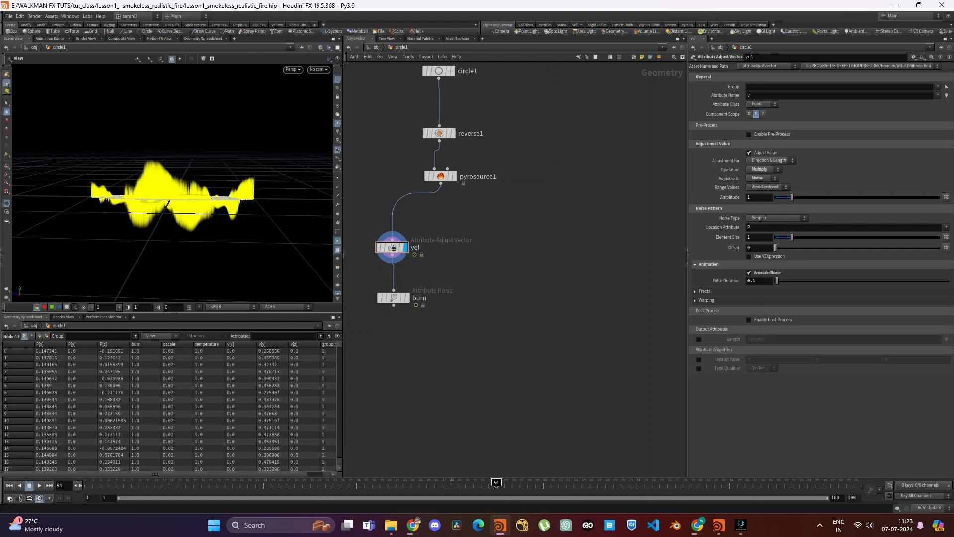
- Duplicate the burn noise node as a separate branch and connect its input to pyrosource1's output
left_click(393, 297)
key("ctrl+c")
key("ctrl+v")
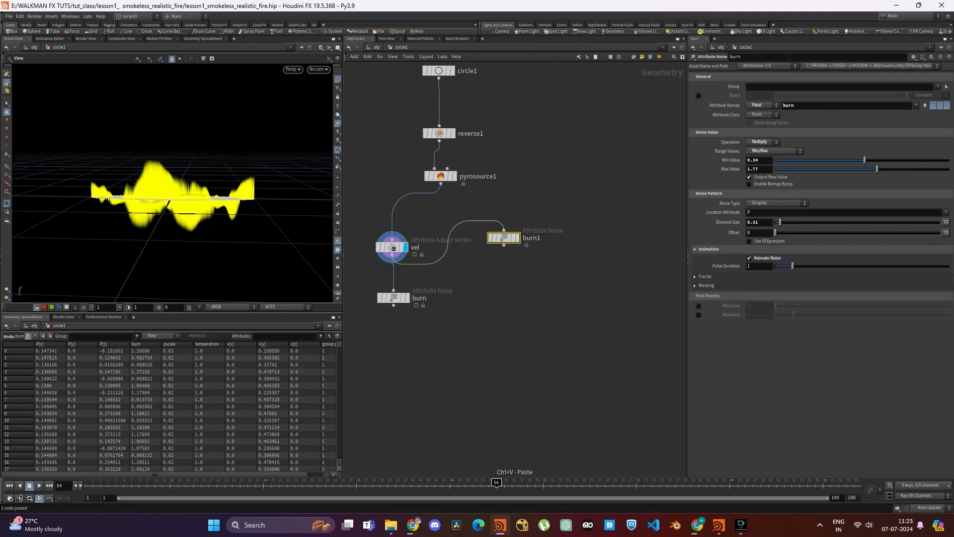
left_click_drag(504, 238, 533, 275)
left_click_drag(441, 184, 533, 269)
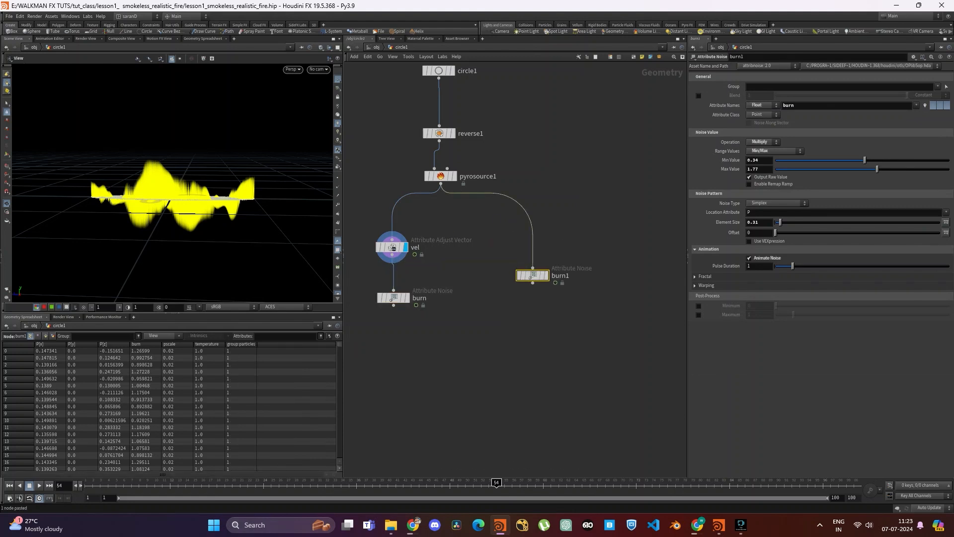
- Rename the duplicated noise node as temperature
double_click(561, 275)
type("temperature")
key("Return")
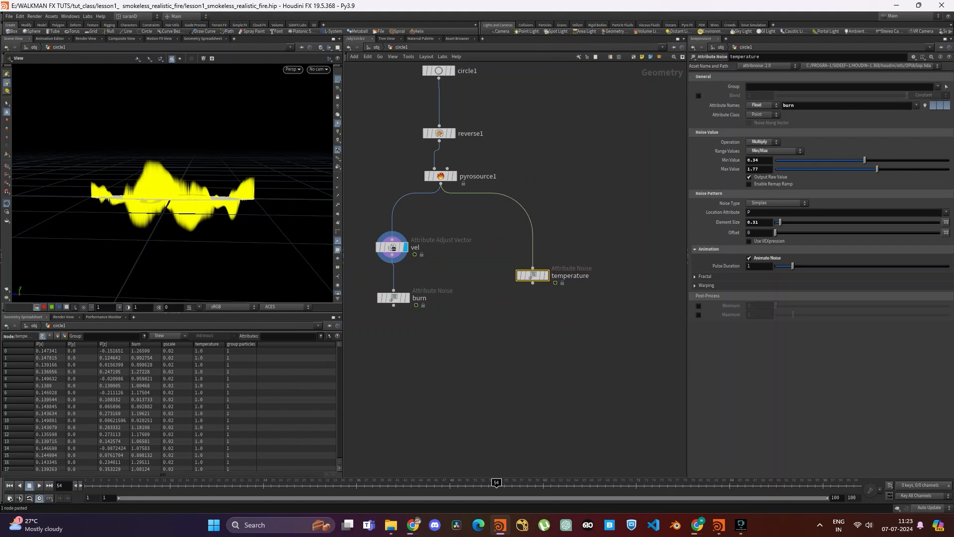
- Display the temperature node's output and set its noise attribute name to temperature
left_click(547, 275)
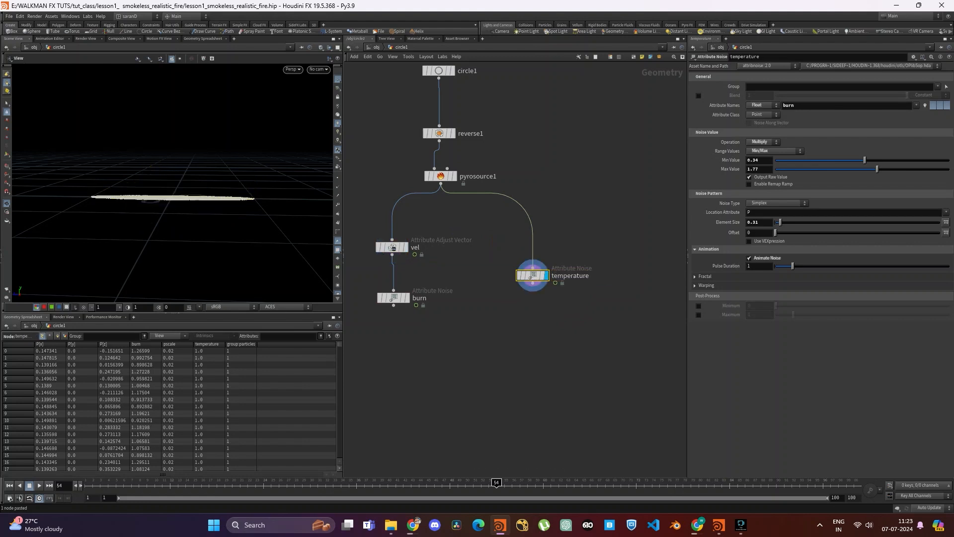
middle_click_drag(586, 312, 570, 320)
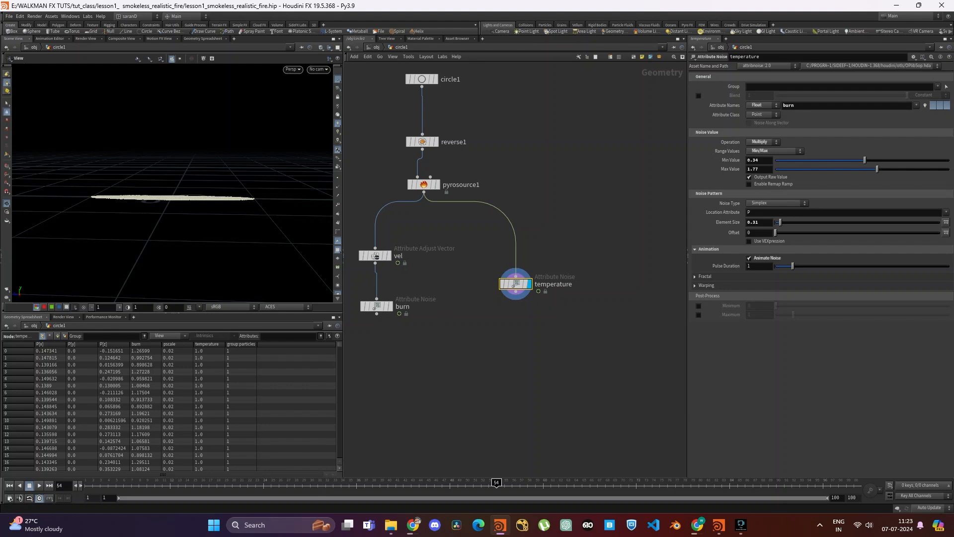
double_click(795, 105)
type("temperat")
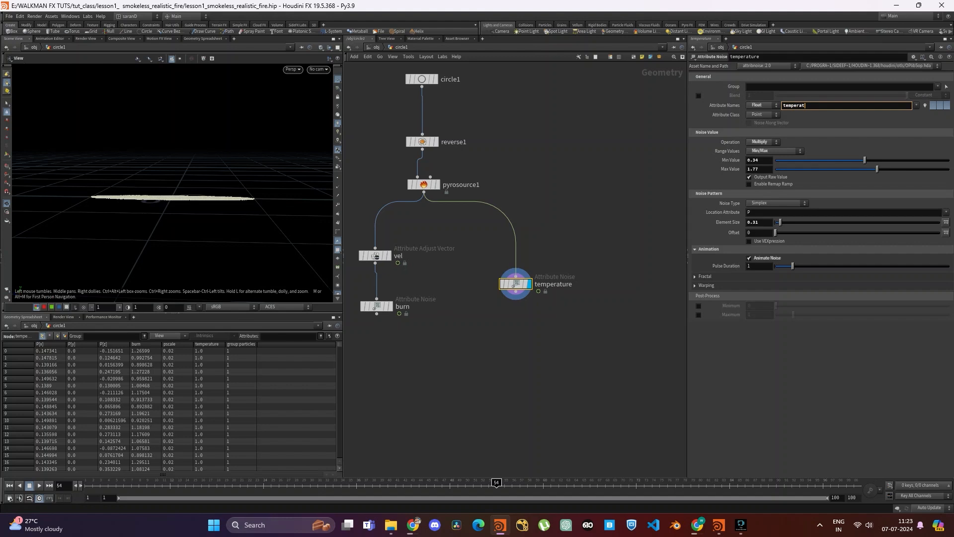
type("ire")
key("Return")
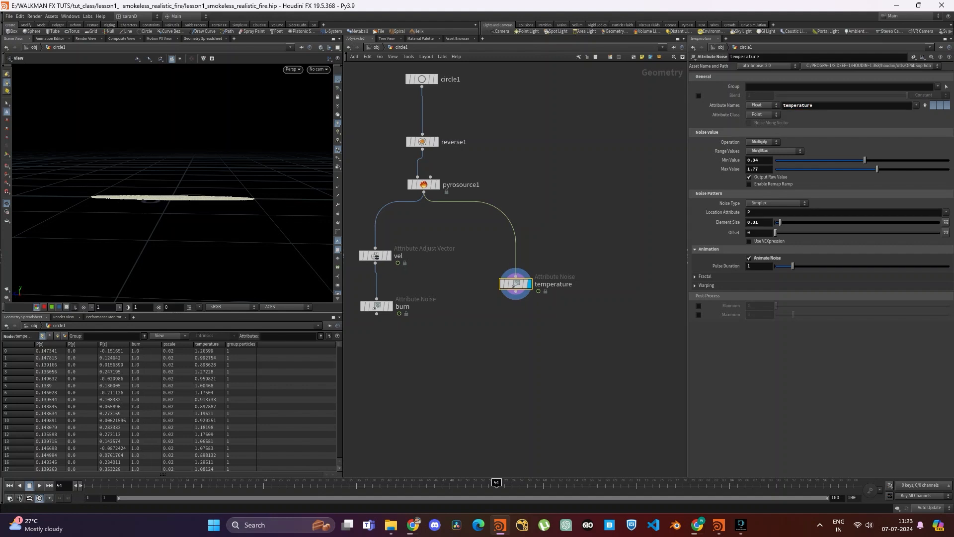
- Turn on visualization of the temperature attribute and play the timeline to preview its animated noise
left_click(924, 105)
left_click_drag(166, 194, 168, 236)
key("Up")
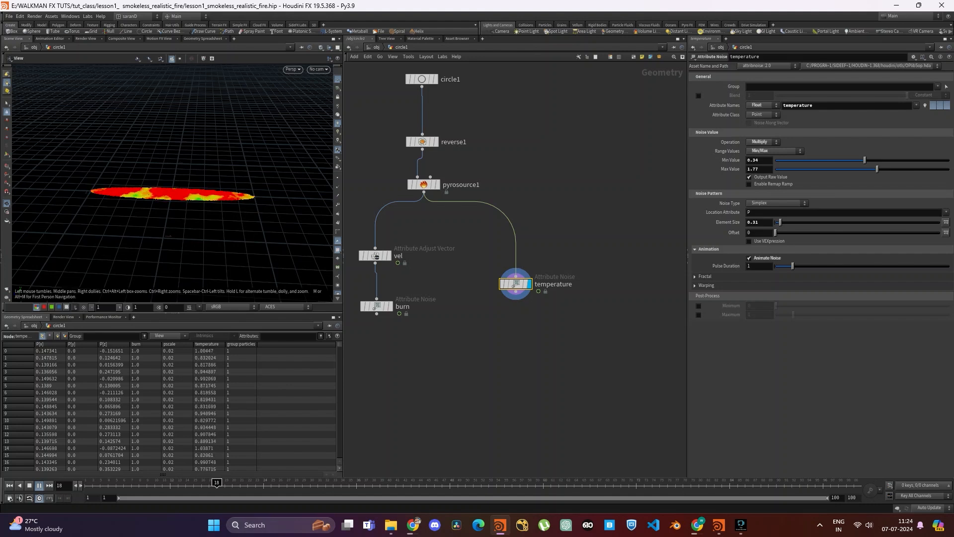
key("Up")
- Set the temperature noise pulse duration to 0.1 and play the timeline to preview it
double_click(754, 266)
type("0.1")
key("Return")
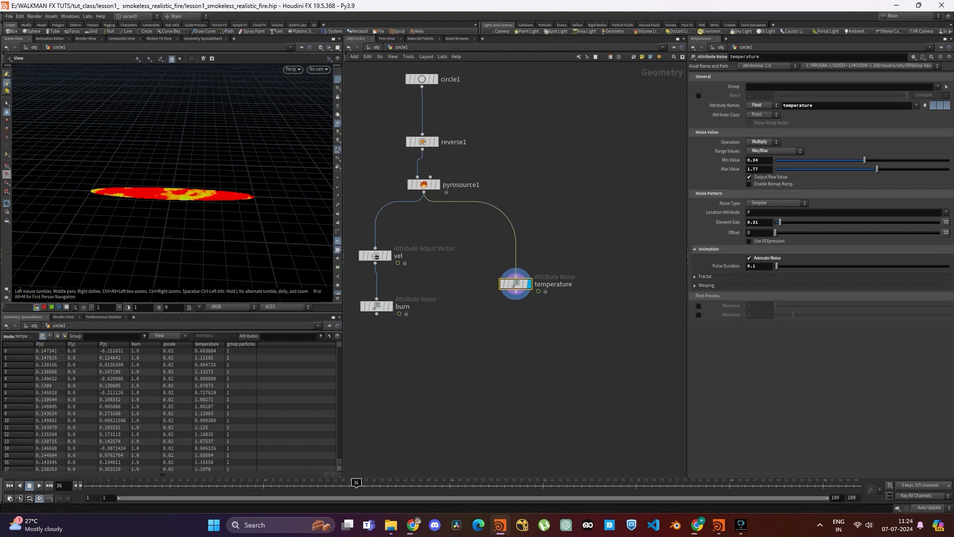
key("Up")
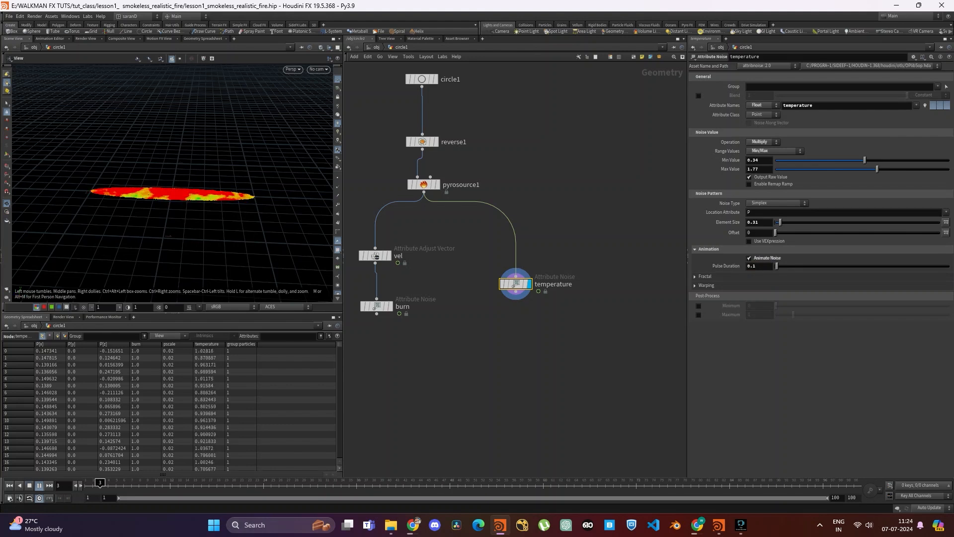
- Set the temperature noise pulse duration to 0.2 and play the timeline to preview it
key("Up")
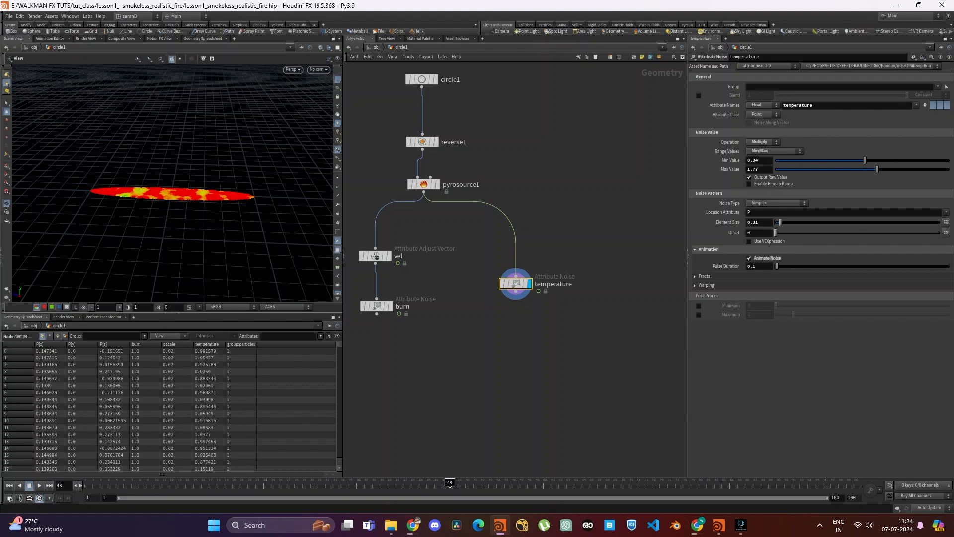
left_click(756, 266)
key("BackSpace")
type("2")
key("Return")
key("Up")
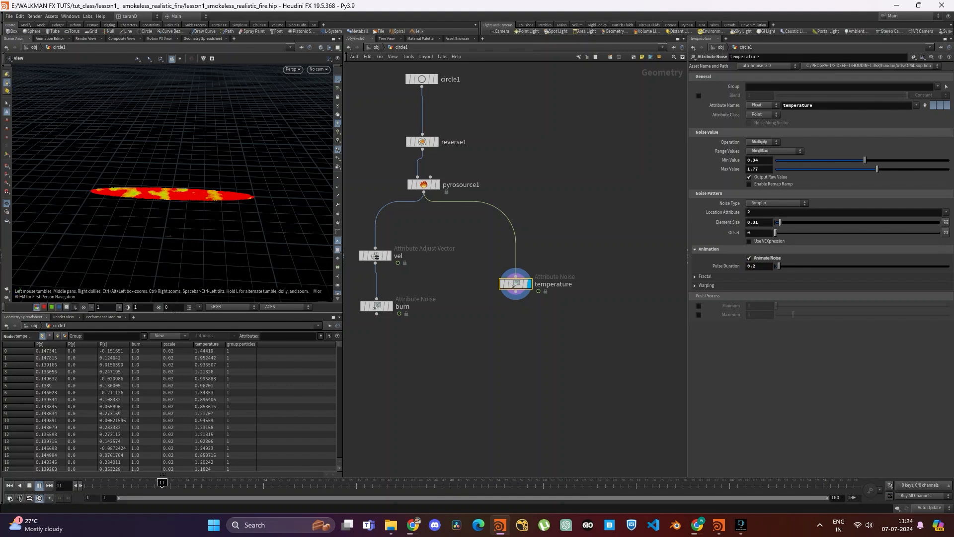
mouse_move(199, 184)
left_mouse_down()
mouse_move(219, 199)
mouse_move(211, 180)
left_mouse_up()
scroll(219, 186, "down", 3)
key("Up")
- Insert an Attribute Adjust Float node between pyrosource1 and the temperature noise node
middle_click_drag(536, 285, 522, 220)
left_click_drag(501, 220, 500, 247)
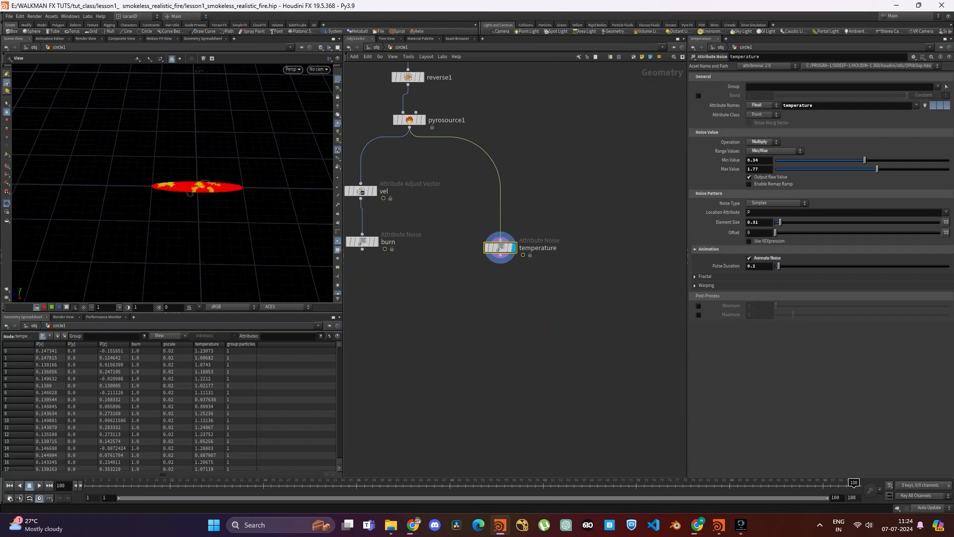
key("Tab")
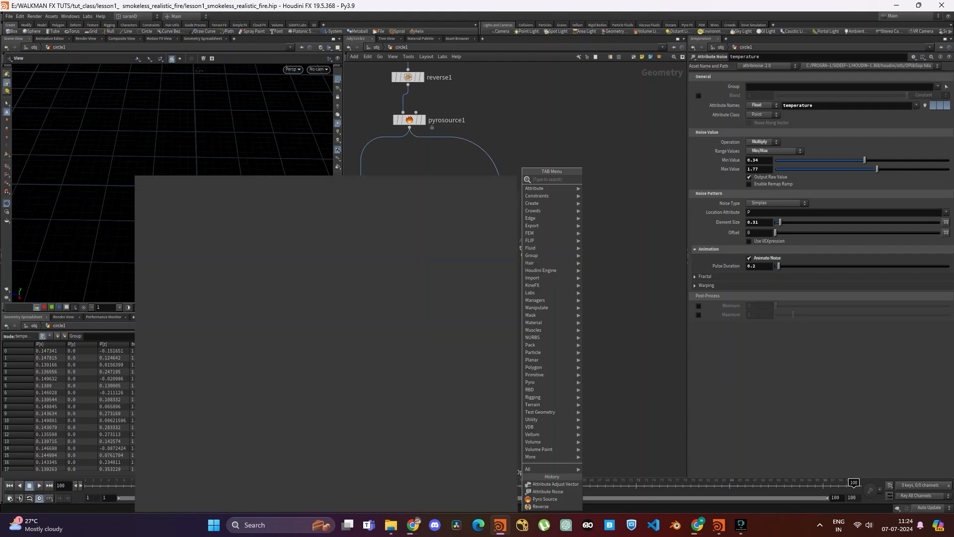
type("float")
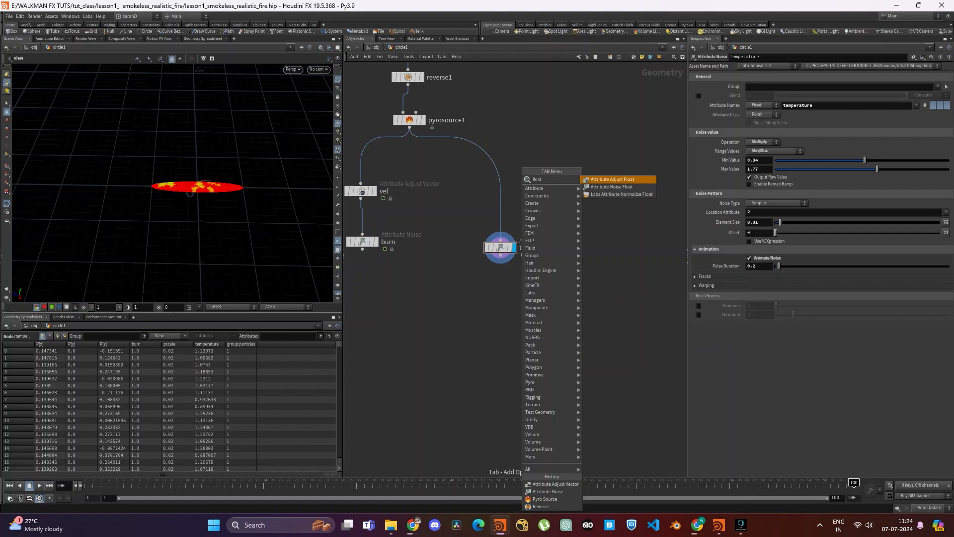
key("Return")
key("Return")
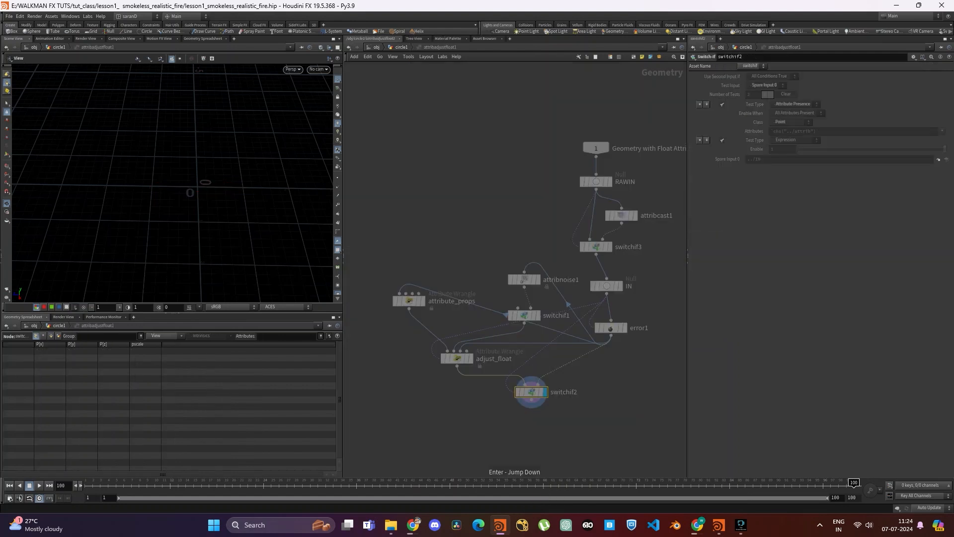
left_click(348, 47)
left_click_drag(483, 186, 502, 198)
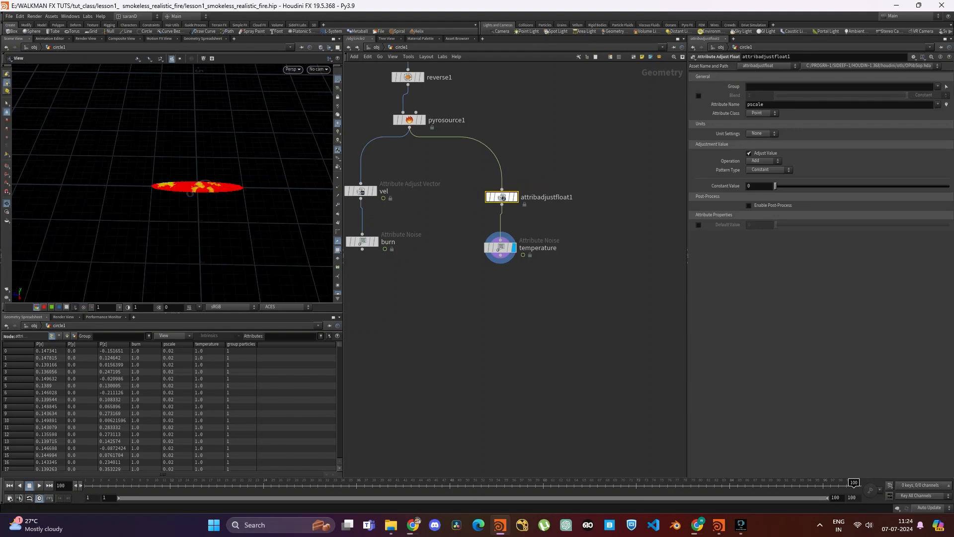
- Rename the new Attribute Adjust Float node as pscale
double_click(536, 198)
double_click(535, 198)
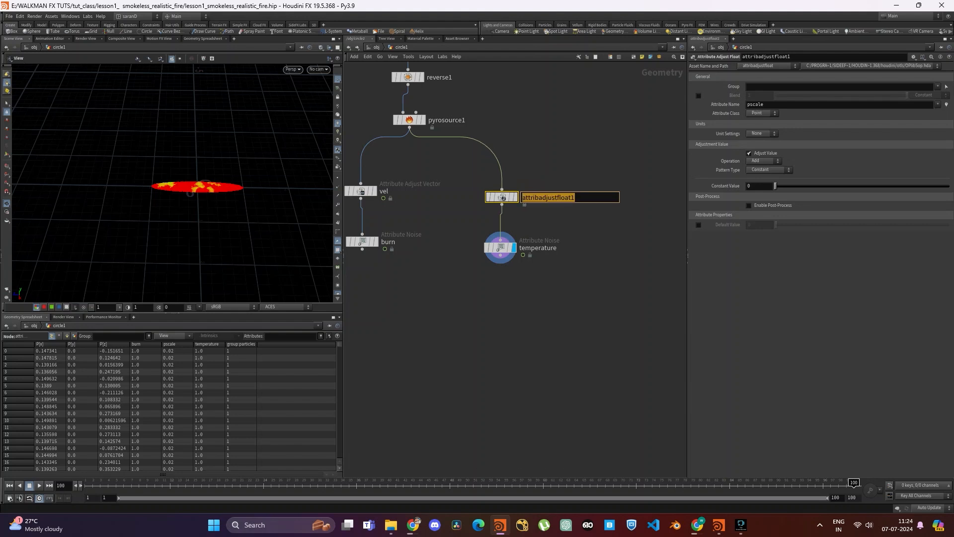
type("pscale")
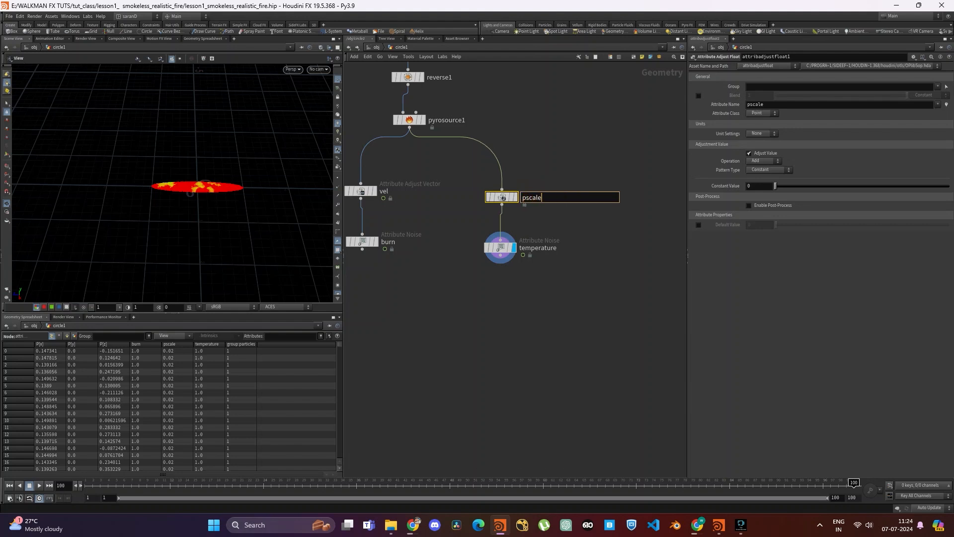
key("Return")
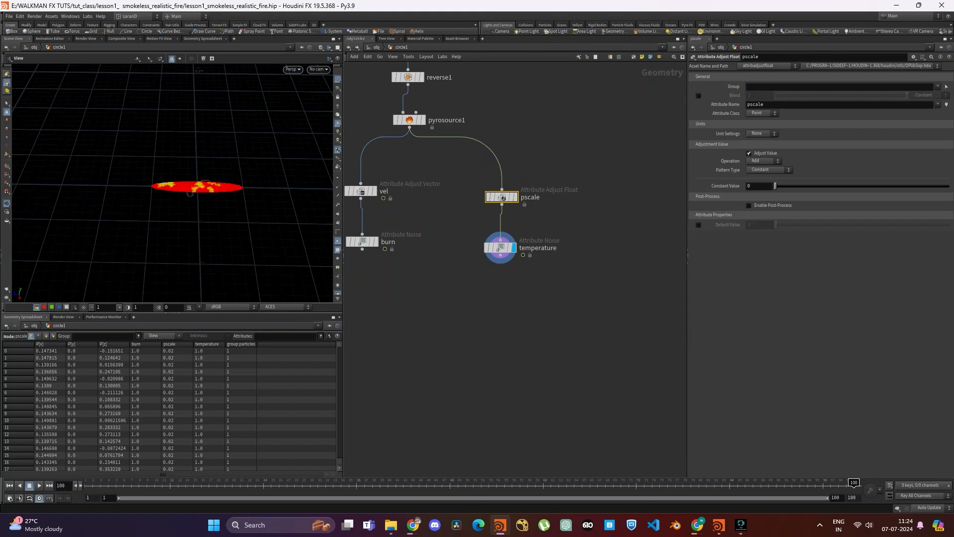
- Set the pscale node's operation to Multiply with a constant value of 2.5
left_click(763, 161)
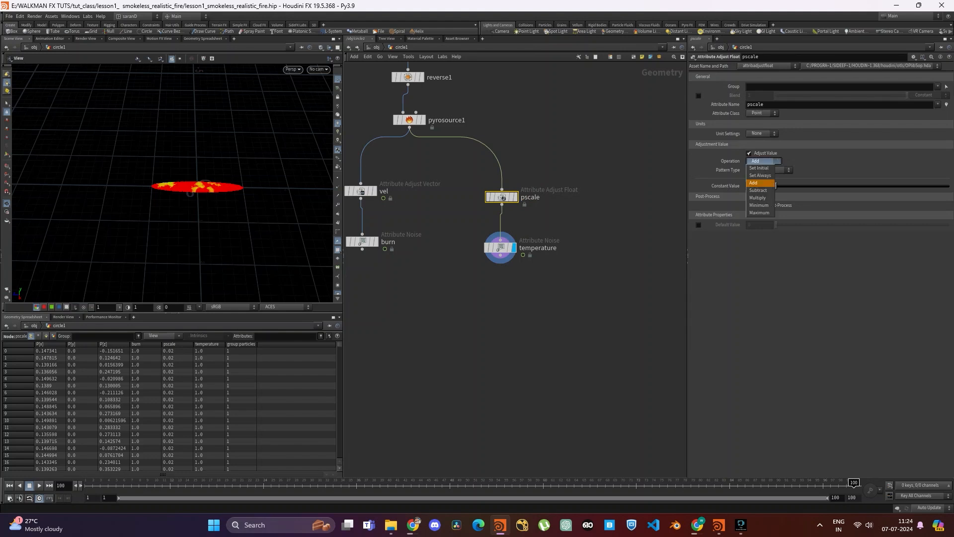
left_click(758, 198)
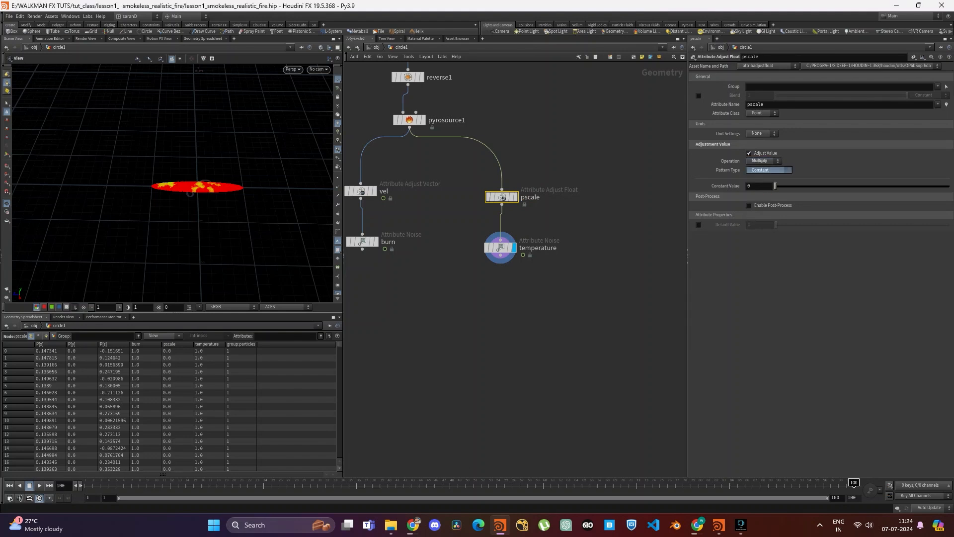
double_click(755, 186)
type("2.5")
key("Return")
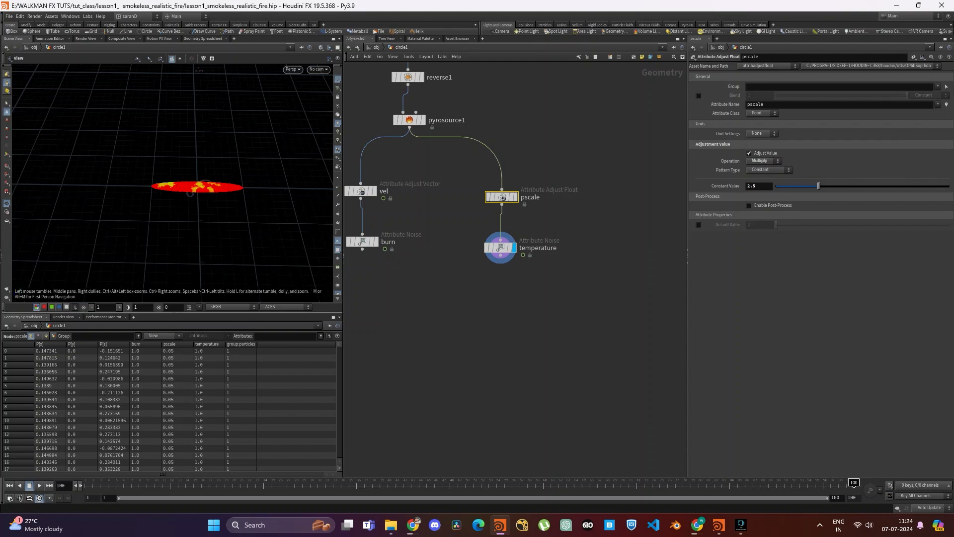
- Check the pscale values of the pscale and temperature nodes in the point spreadsheet, leaving the temperature node displayed
left_click(515, 197)
left_click_drag(446, 166, 555, 208)
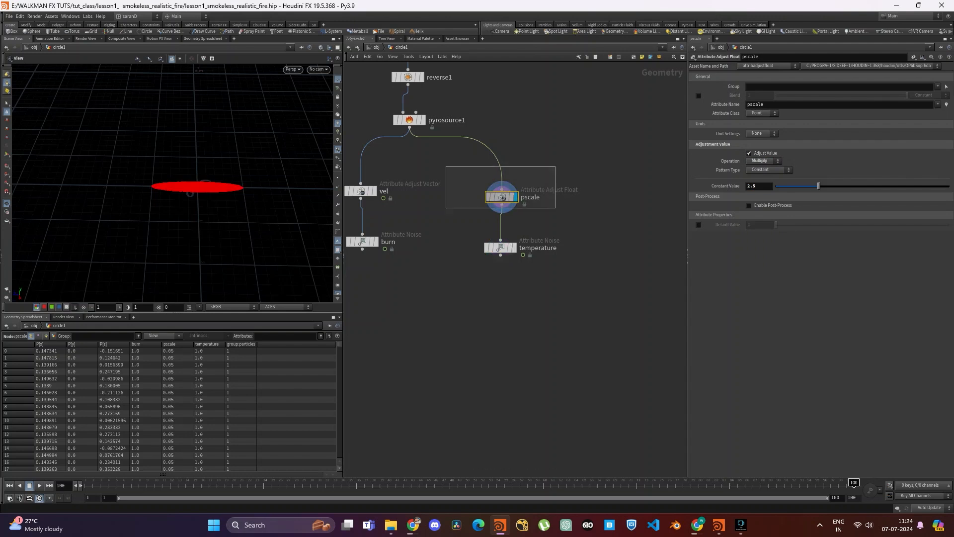
left_click(500, 247)
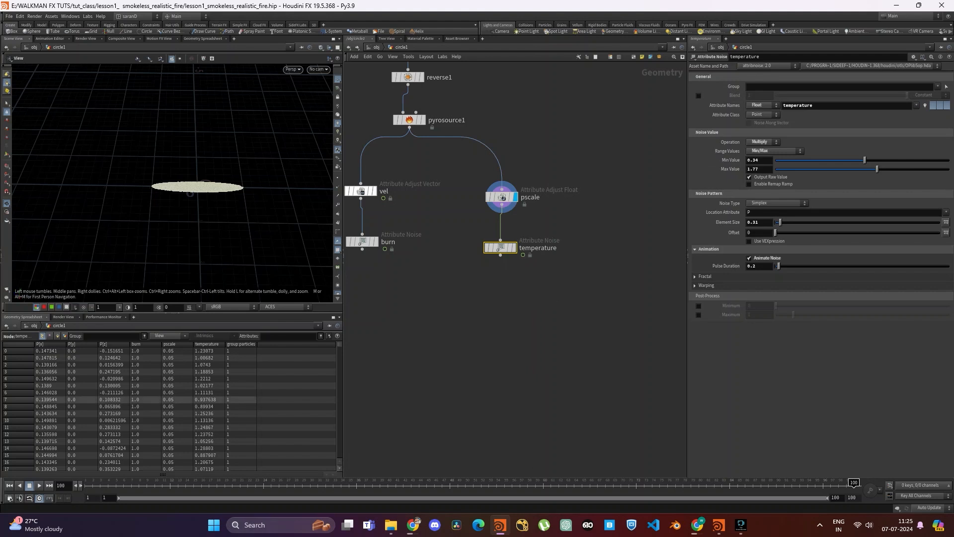
left_click(177, 351)
left_click_drag(177, 351, 177, 434)
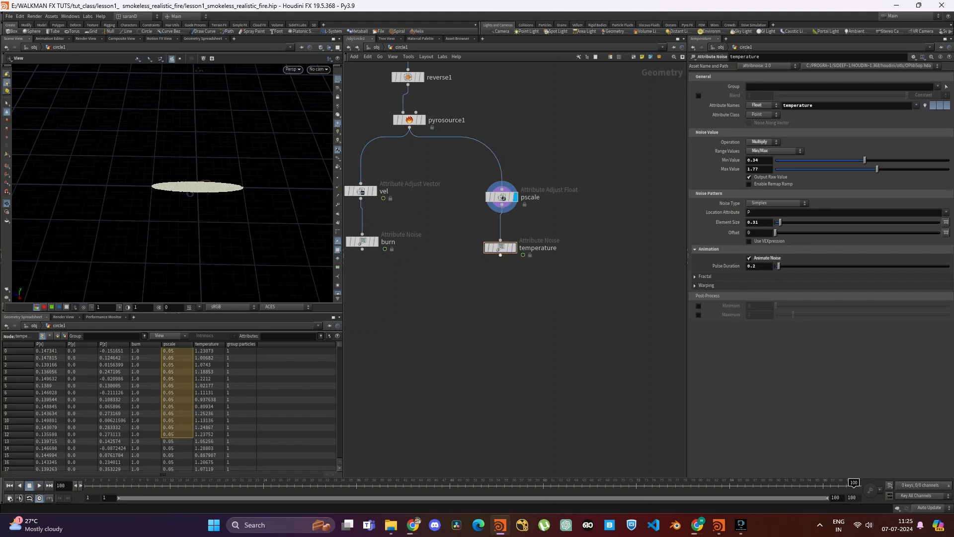
left_click(515, 248)
- Add a Name node below the burn noise node, connected to its output
middle_click_drag(527, 279, 569, 236)
left_click(569, 238)
left_click(405, 210)
key("Tab")
type("merge")
key("Return")
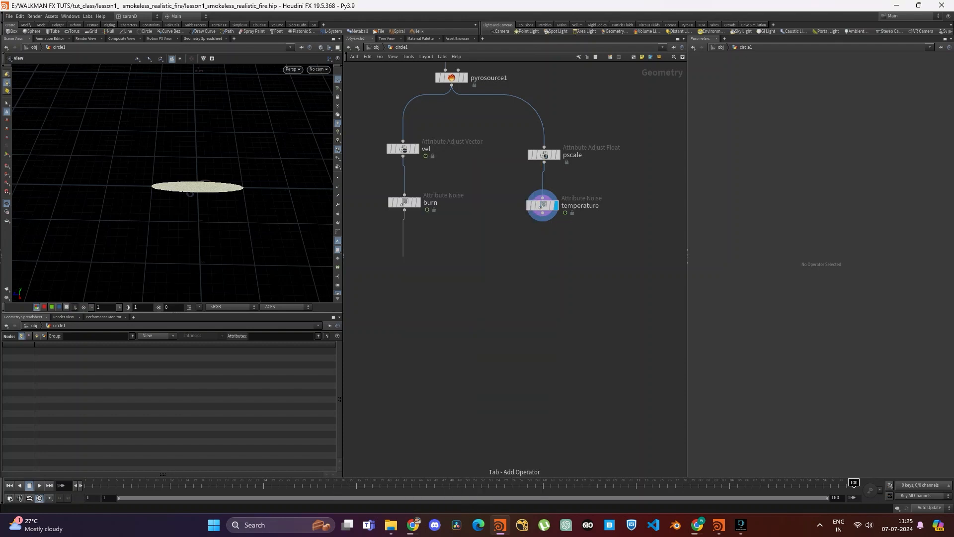
left_click(404, 256)
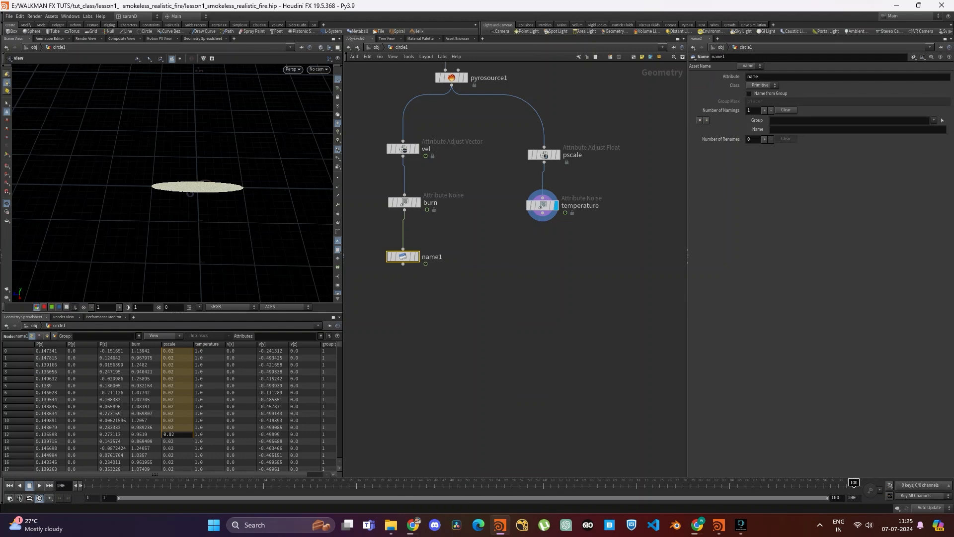
- Set the Name node's class to Point and its name value to "burn v"
left_click(761, 85)
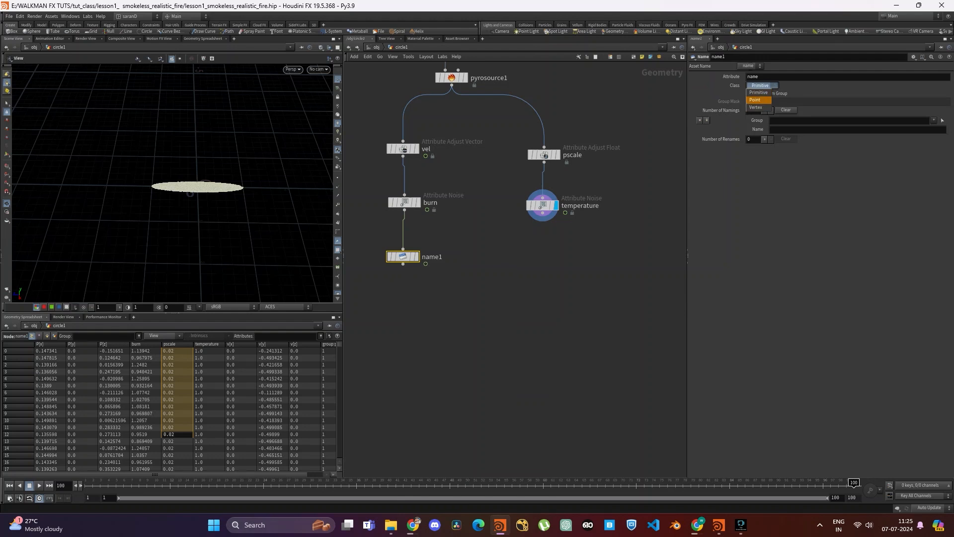
left_click(756, 99)
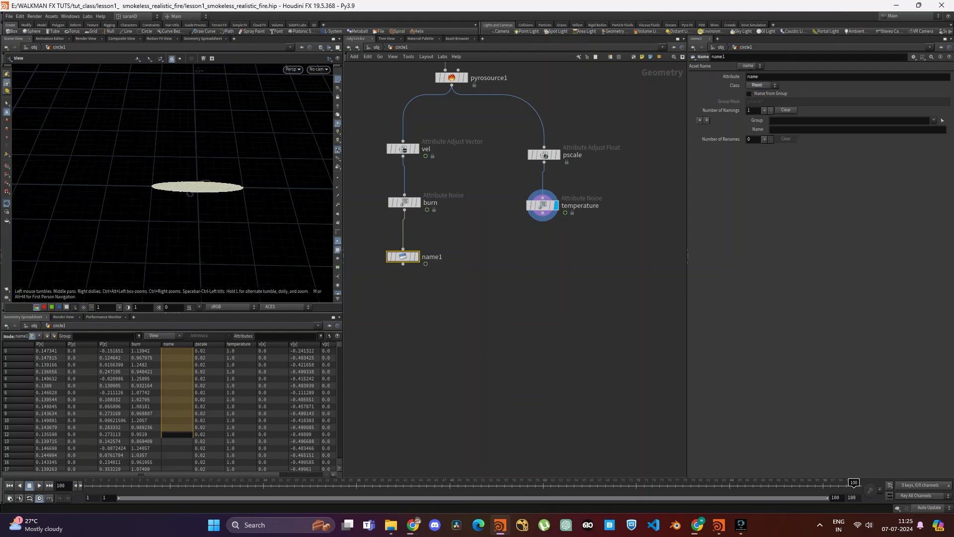
left_click(772, 130)
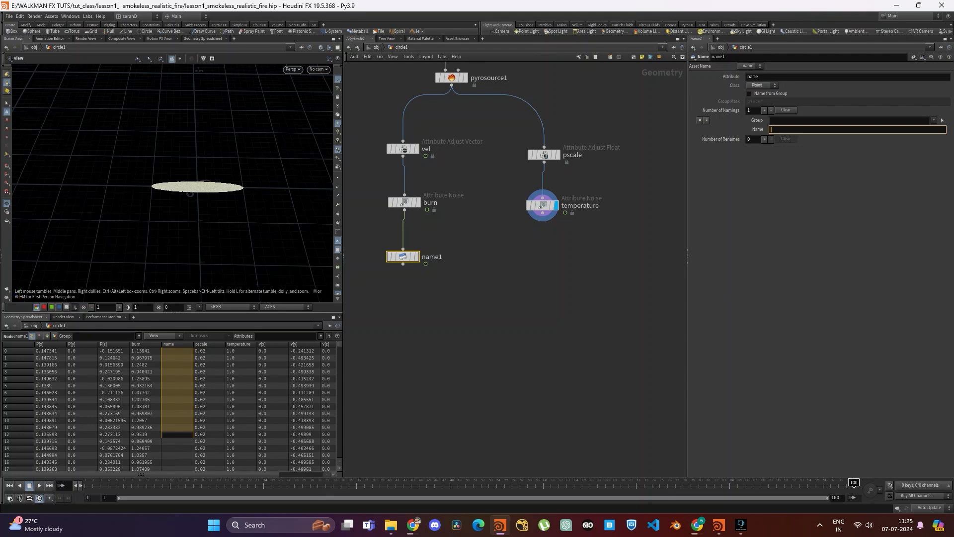
type("burn v")
key("Return")
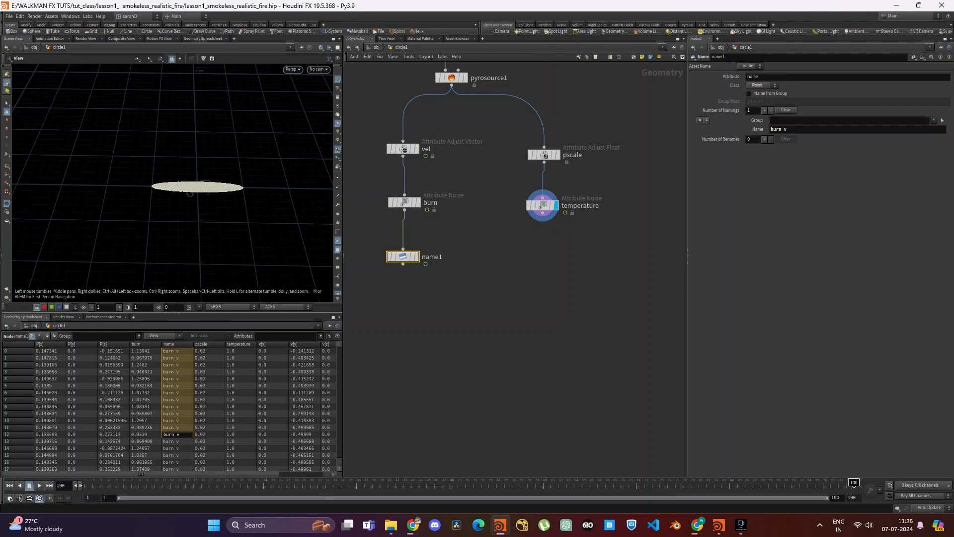
- Change the attribute written by the Name node to source_name
double_click(753, 77)
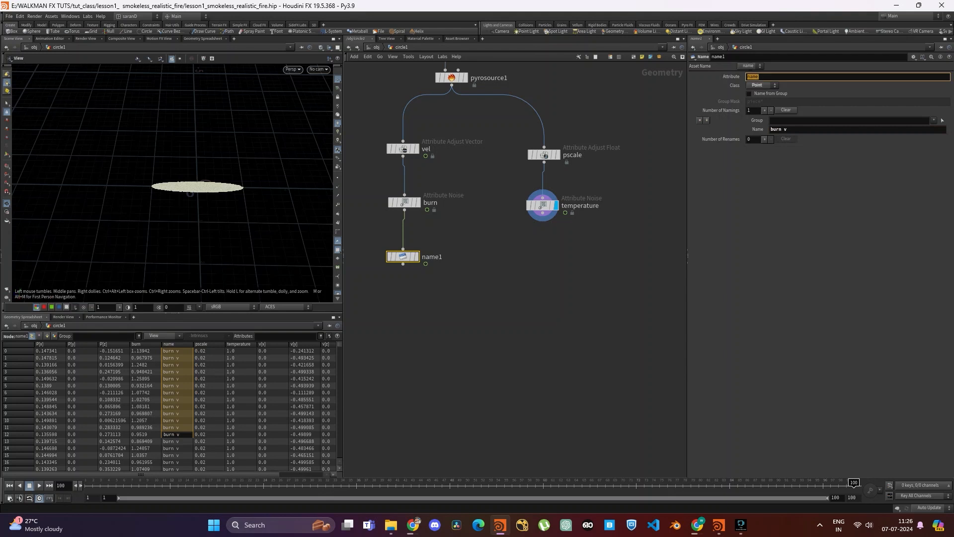
type("source_name")
key("Return")
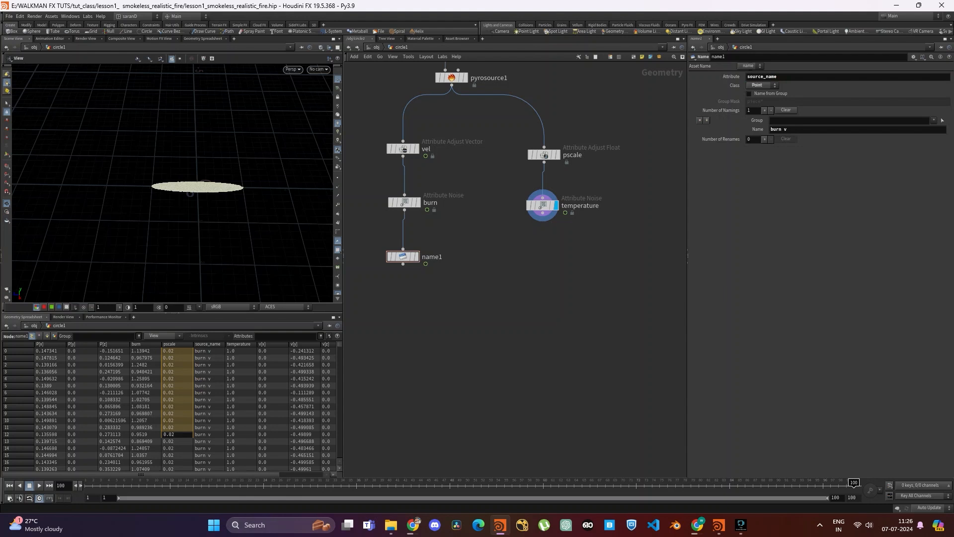
- Duplicate the Name node and connect the copy below the temperature noise node
middle_click_drag(466, 246, 458, 226)
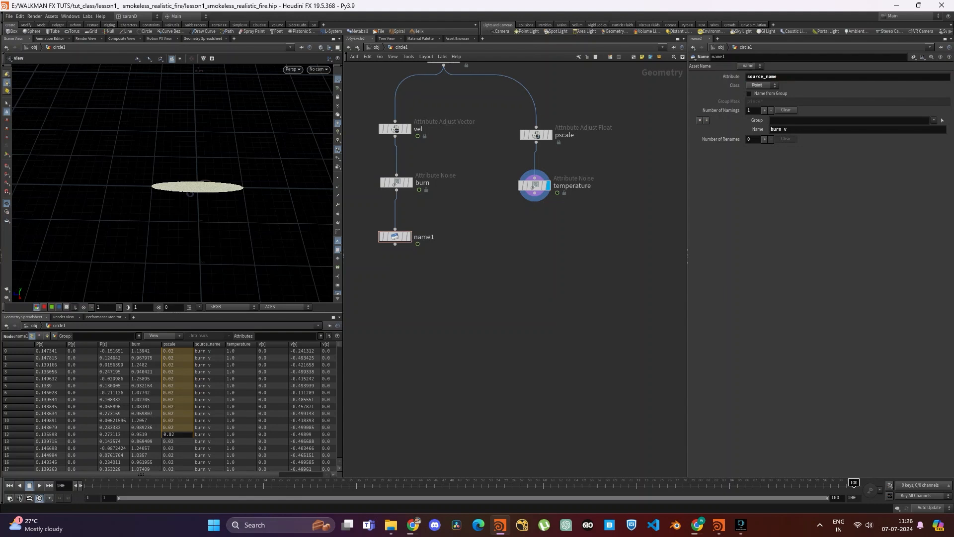
left_click(395, 237)
key("ctrl+v")
left_click_drag(535, 241, 540, 246)
left_click_drag(467, 203, 616, 303)
- Set the duplicated Name node's name value to temperature
left_click_drag(795, 129, 768, 129)
type("temperature")
key("Return")
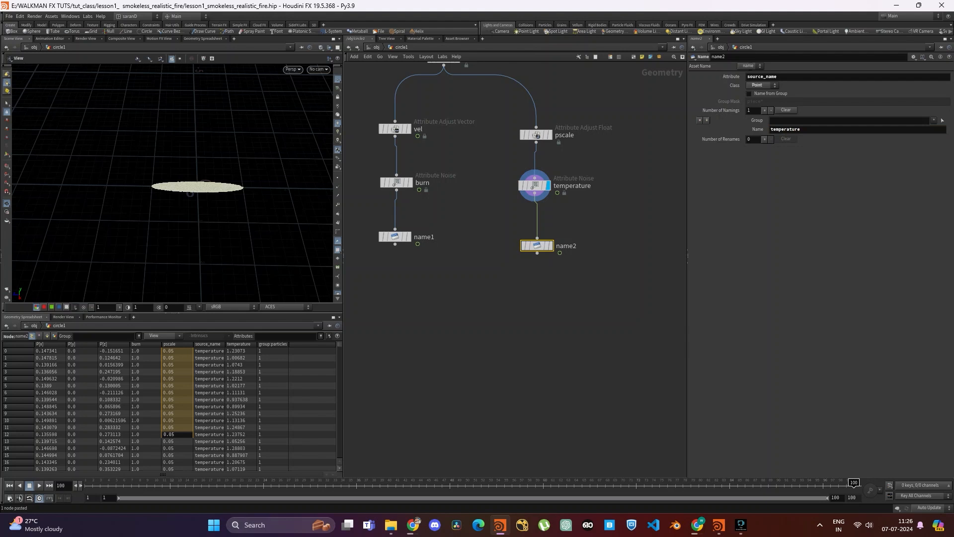
- Display name1 and name2 in turn to compare the outputs of the two branches
middle_click_drag(478, 238, 477, 215)
left_click_drag(466, 195, 344, 255)
key("r")
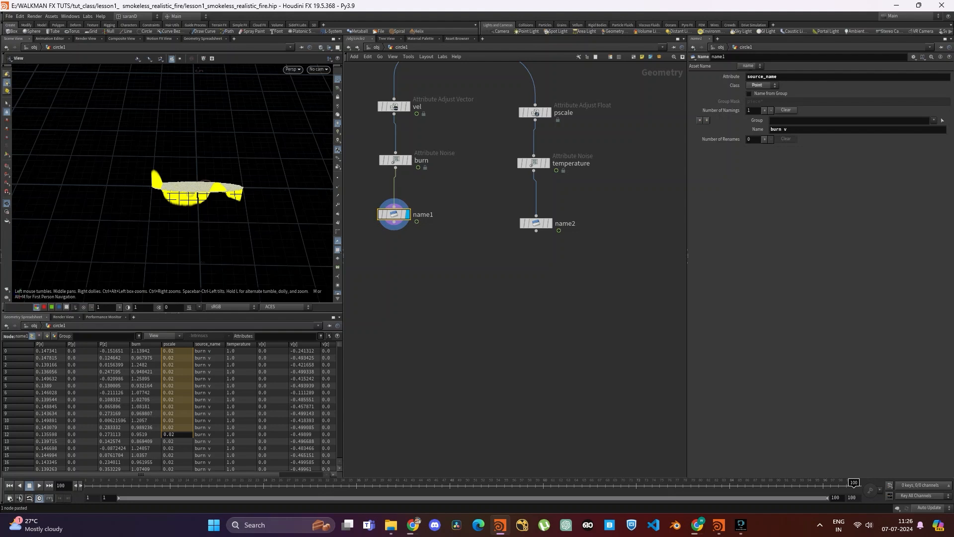
left_click(549, 223)
left_click_drag(594, 192, 501, 269)
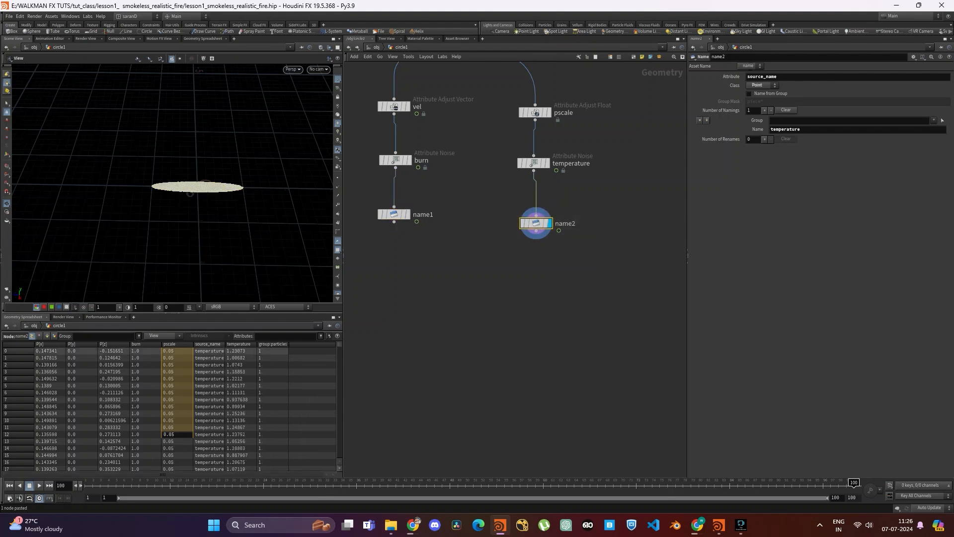
- Add a Merge node below the aligned Name nodes, connect name1 and name2 to it, and display its output
left_click_drag(394, 214, 395, 223)
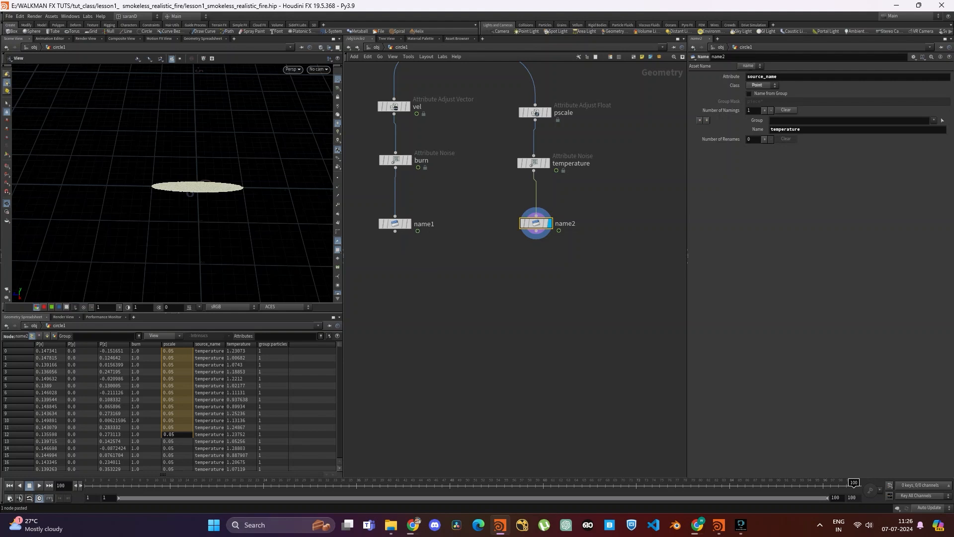
key("Tab")
type("mer")
key("Return")
left_click(439, 307)
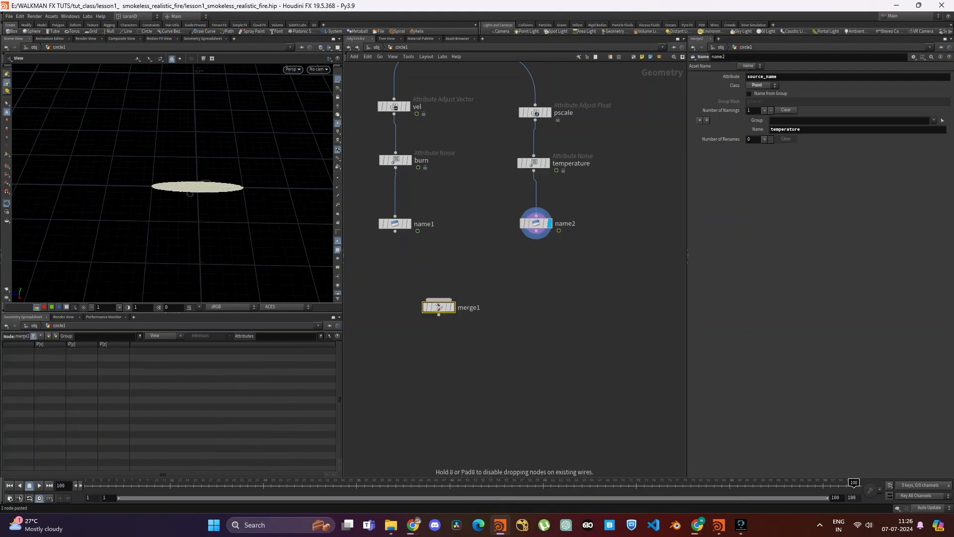
left_click_drag(395, 231, 438, 299)
left_click_drag(536, 231, 519, 281)
left_click(467, 311)
- Turn off the v attribute visualizer in the viewport
scroll(338, 205, "down", 1)
scroll(338, 204, "down", 1)
left_click(337, 289)
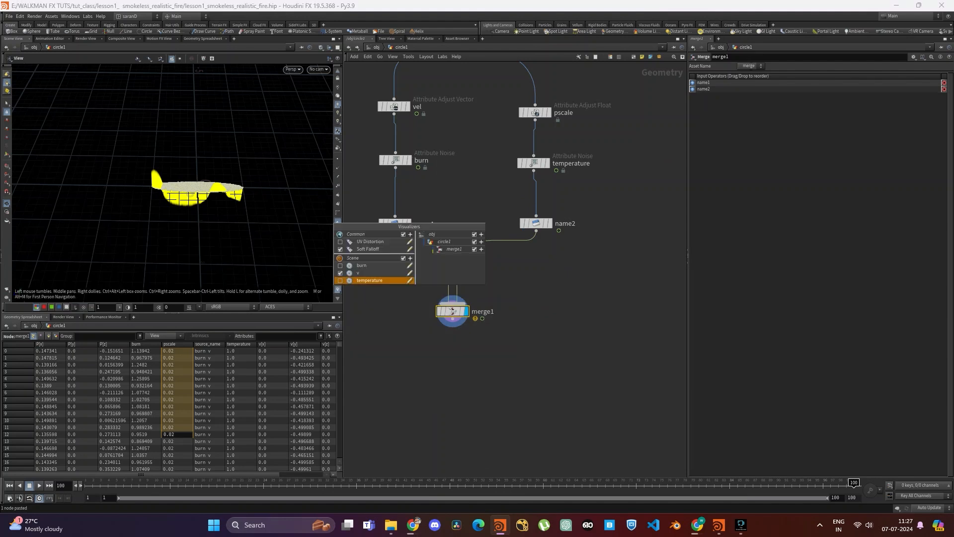
left_click(341, 273)
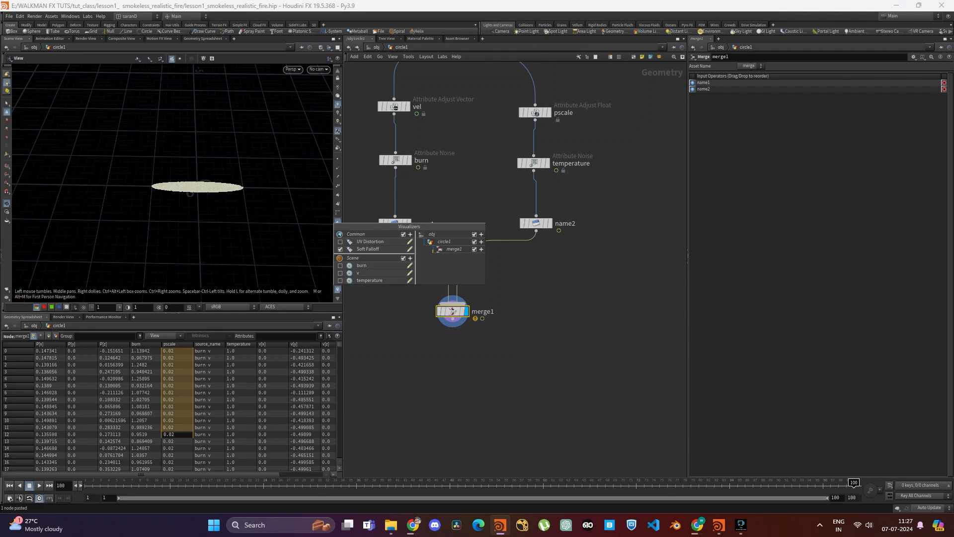
left_click(233, 213)
left_click_drag(233, 214, 231, 187)
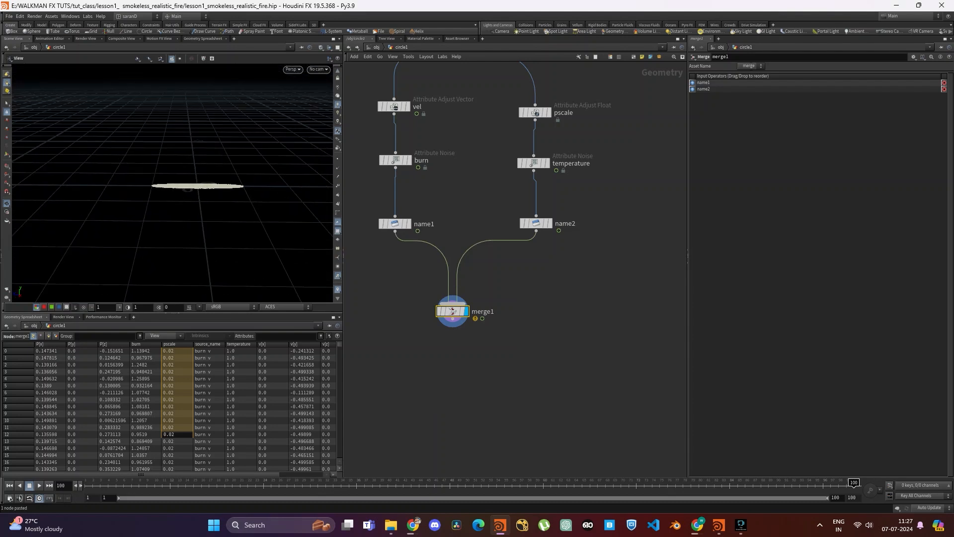
- Add a Volume Rasterize Attributes node below merge1, connected to its output, and display its result
middle_click_drag(512, 353, 544, 262)
left_click(544, 266)
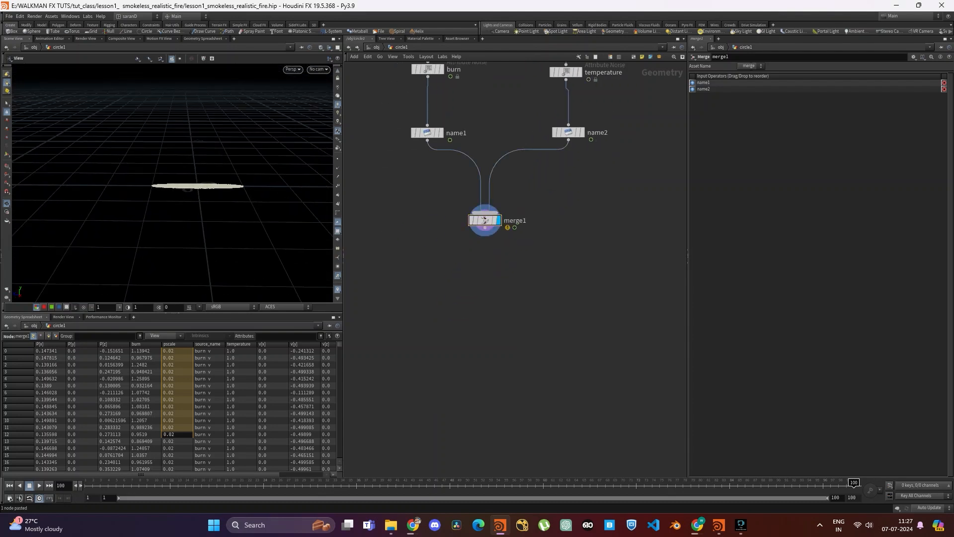
key("Tab")
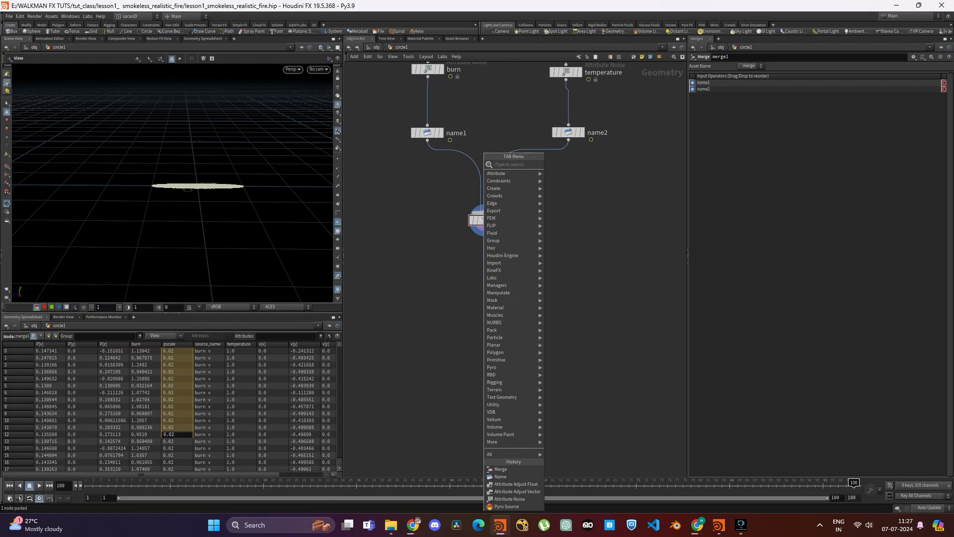
type("attras")
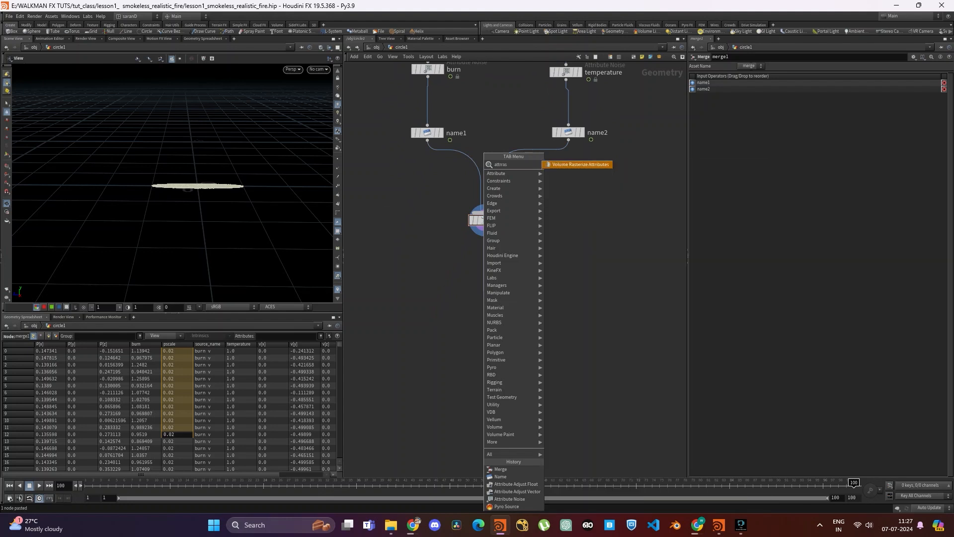
key("Return")
left_click(483, 291)
left_click_drag(550, 328, 550, 328)
middle_click_drag(550, 328, 548, 350)
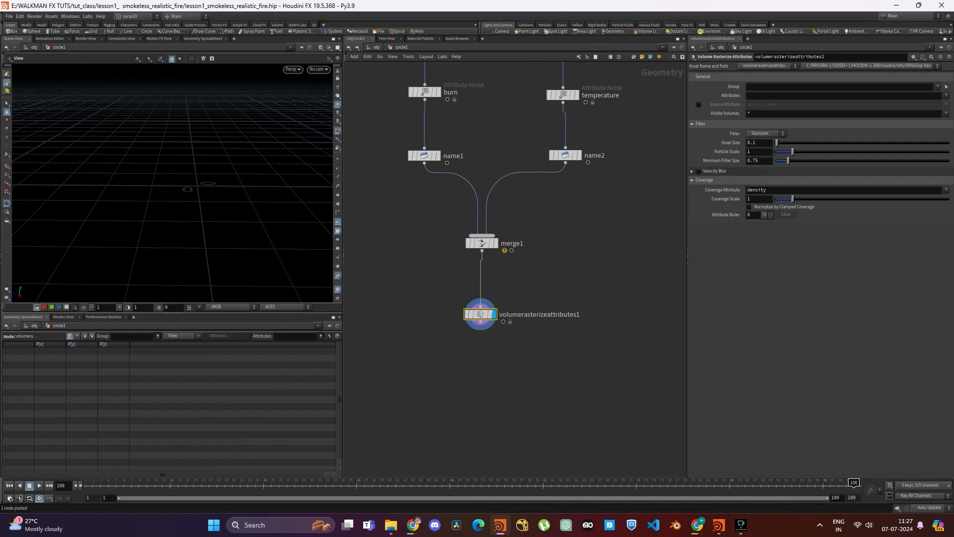
- Set the attributes to rasterize on the Volume Rasterize Attributes node to burn, temperature and v
left_click(946, 95)
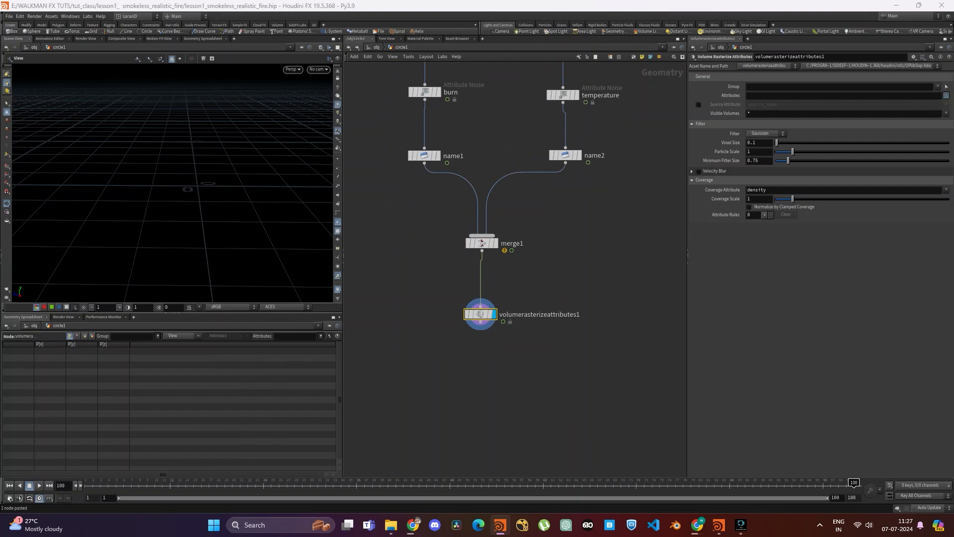
left_click(926, 111)
left_click(946, 95)
left_click(933, 126)
left_click(946, 95)
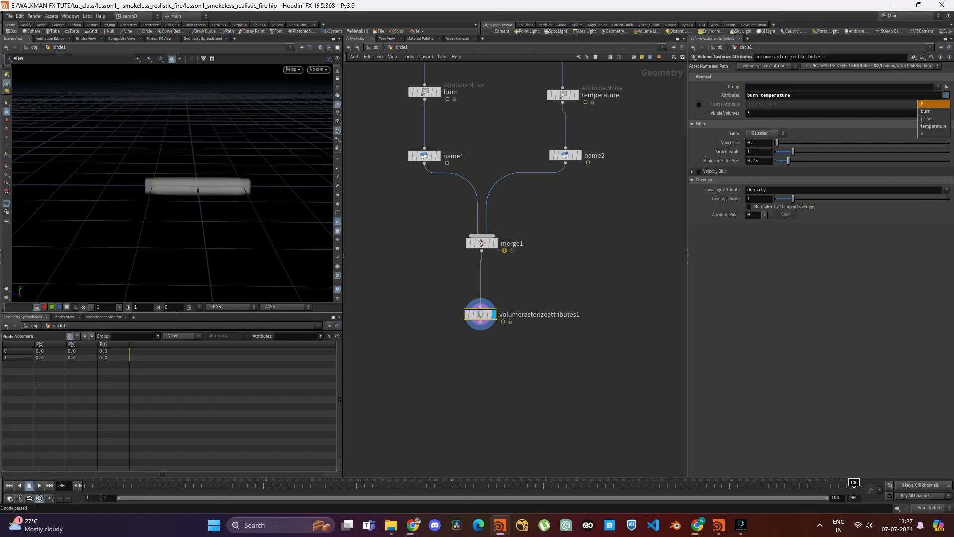
left_click(923, 134)
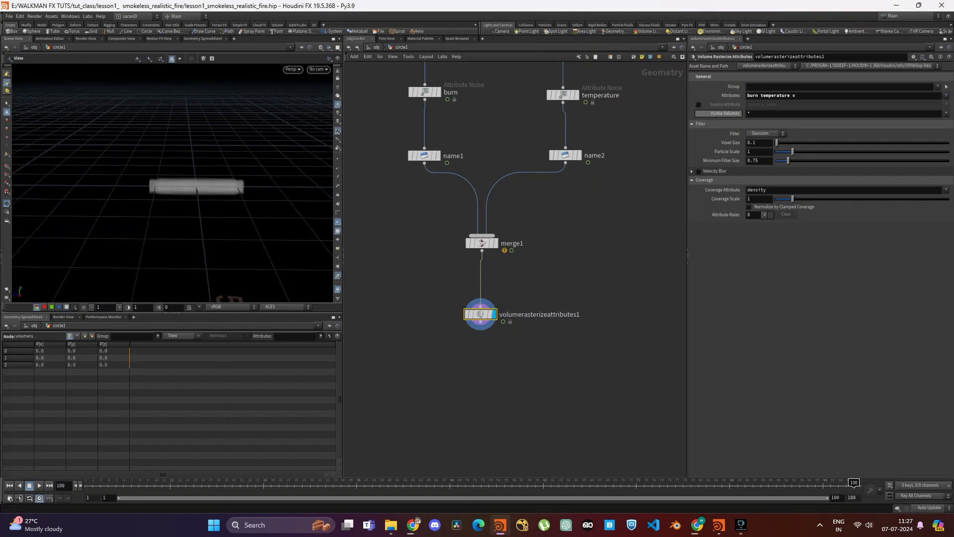
- Enable Source Attribute with source_name on the rasterize node, checking it against the attribute name used in name1 and name2
left_click(699, 105)
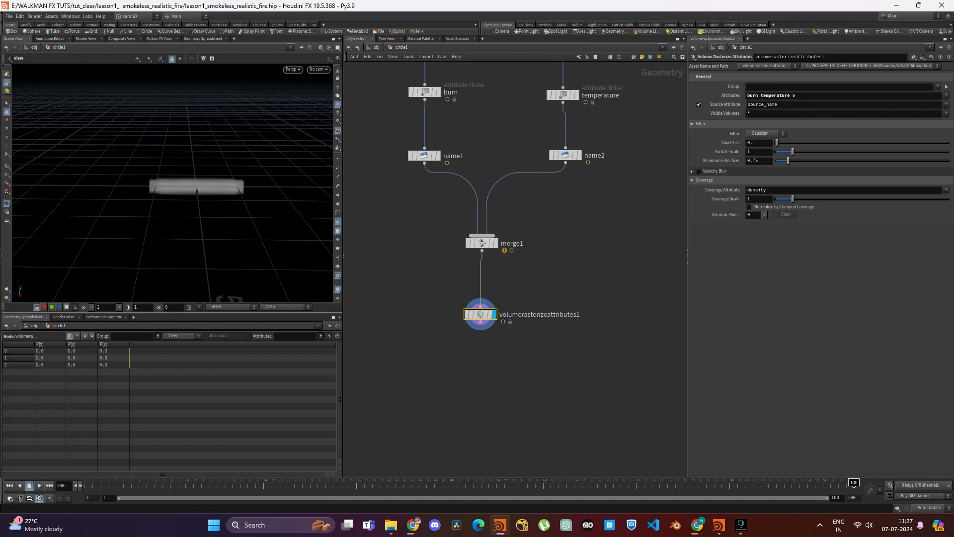
double_click(763, 104)
middle_click_drag(487, 139, 485, 197)
left_click_drag(485, 197, 343, 240)
double_click(763, 77)
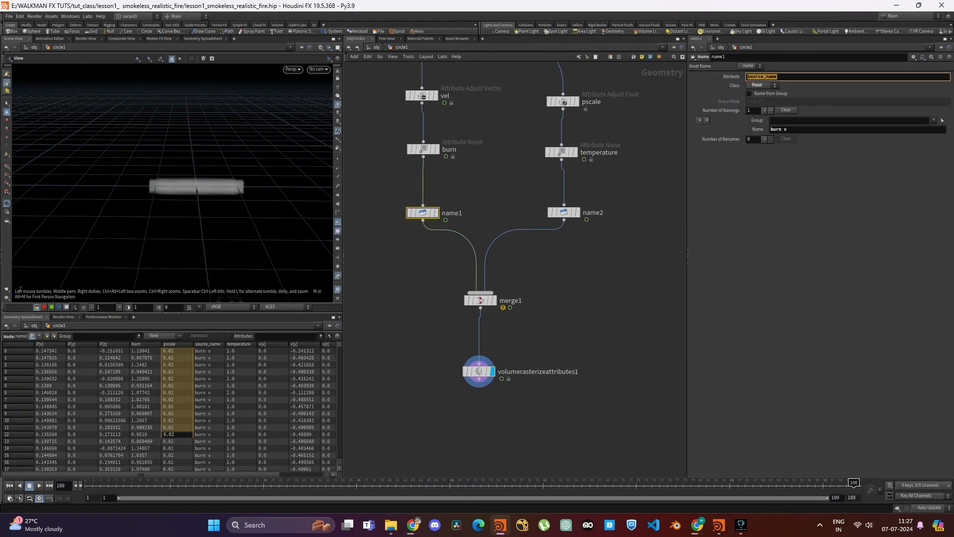
left_click(564, 212)
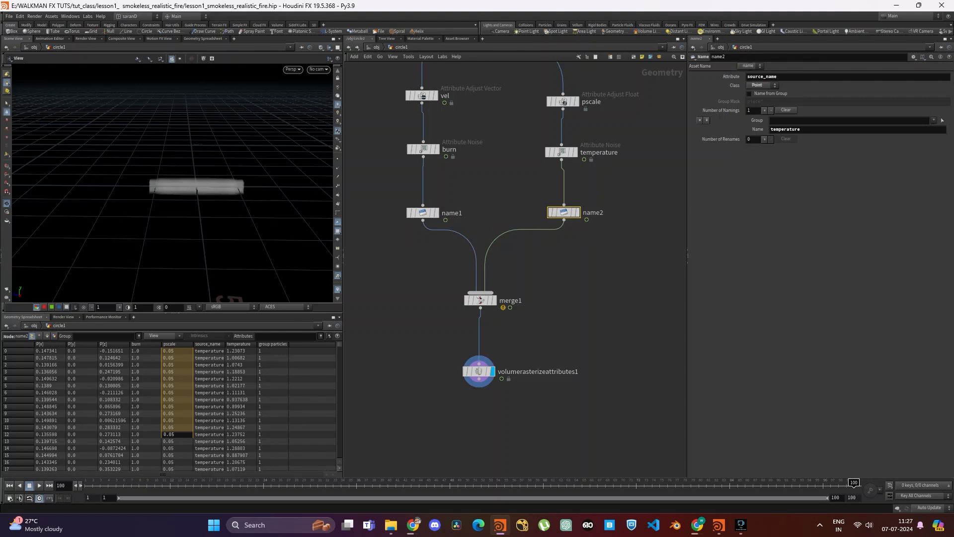
middle_click_drag(543, 337, 531, 279)
left_click_drag(531, 279, 344, 410)
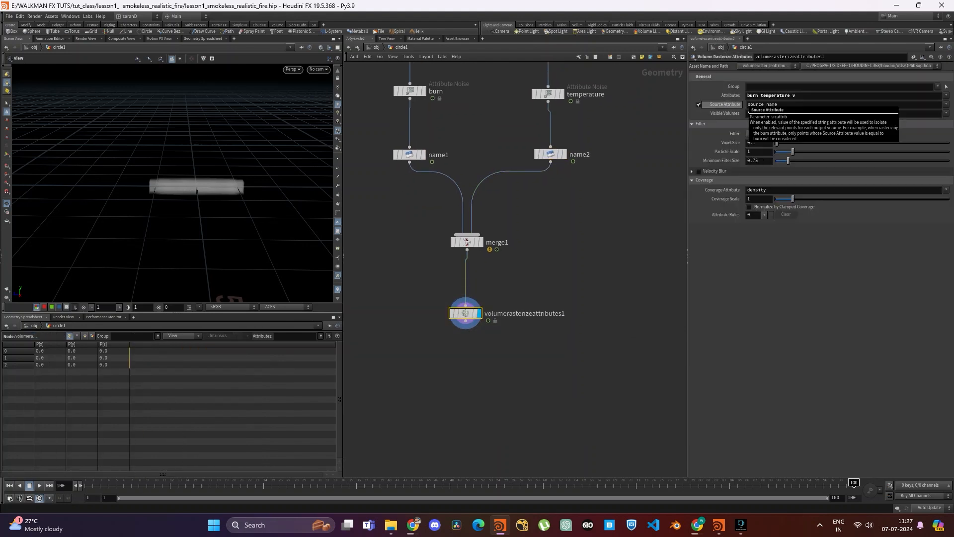
- Restrict the rasterize node's Visible Volumes to burn and inspect the volume in the viewport
left_click(750, 113)
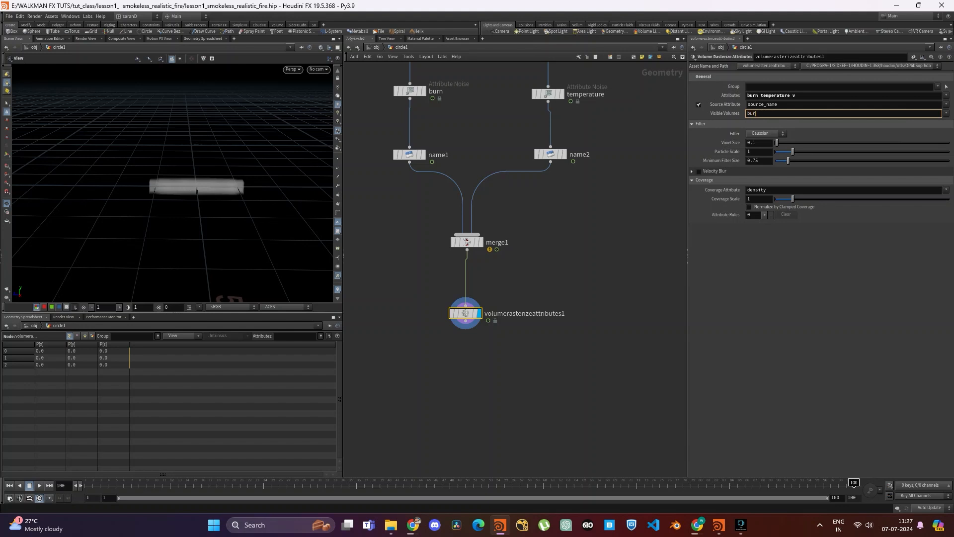
key("Return")
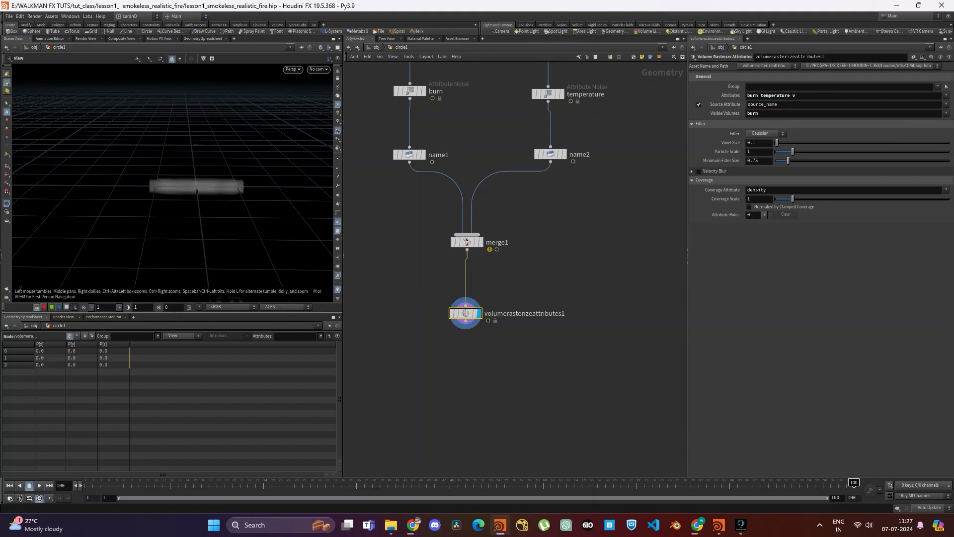
left_click_drag(199, 169, 200, 219)
- Set the rasterize node's Voxel Size to 0.01 and hide the viewport's reference grid
left_click(756, 143)
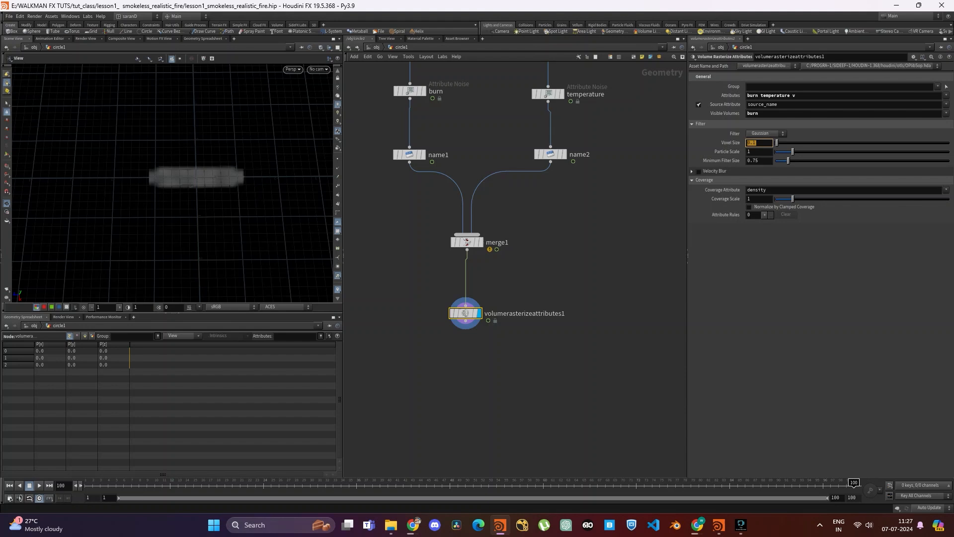
type("0")
key("Return")
left_click_drag(199, 179, 171, 167)
scroll(189, 176, "up", 5)
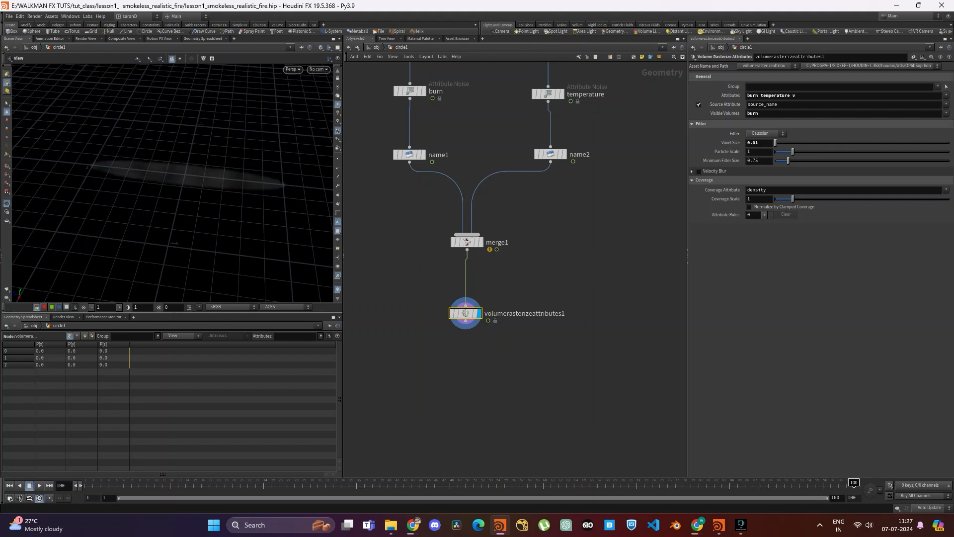
scroll(337, 97, "up", 2)
left_click(338, 80)
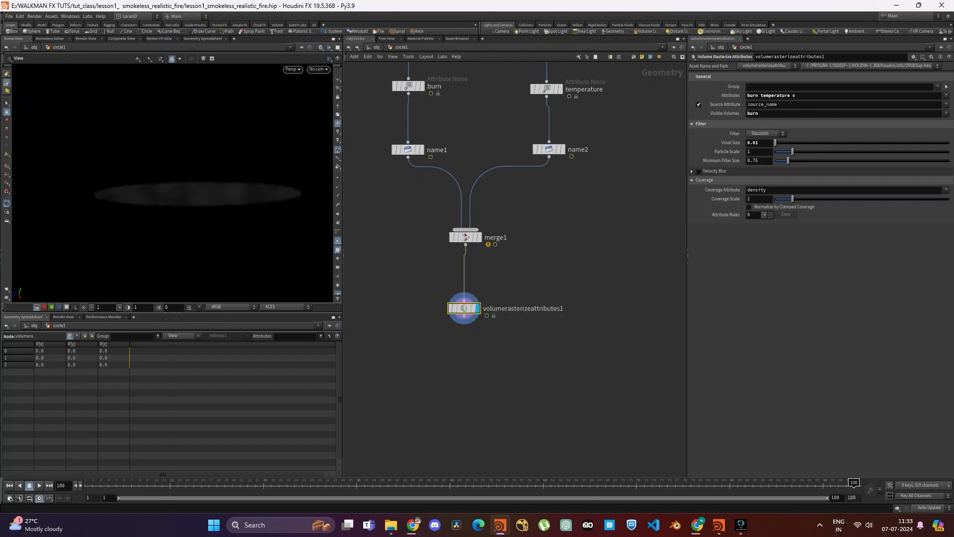
left_click_drag(463, 308, 604, 294, "alt")
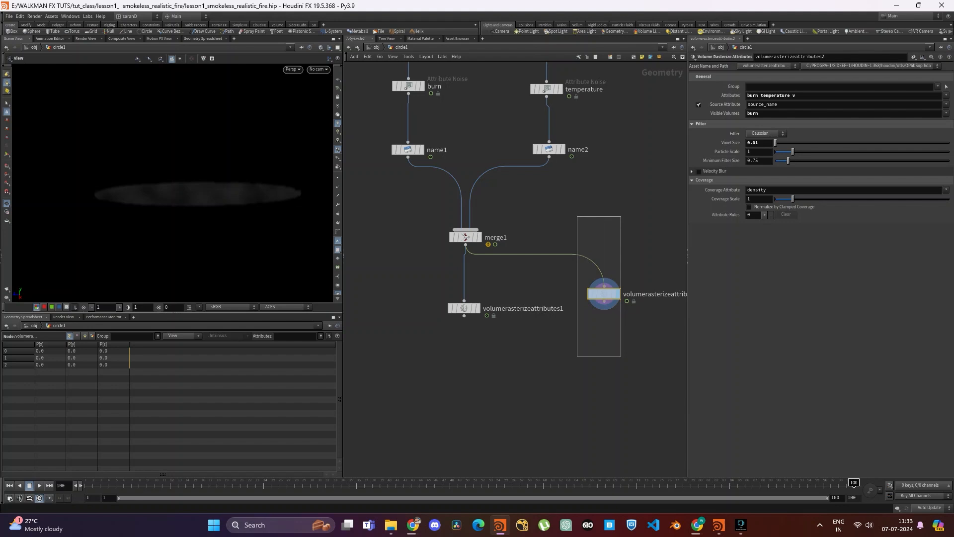
key("Delete")
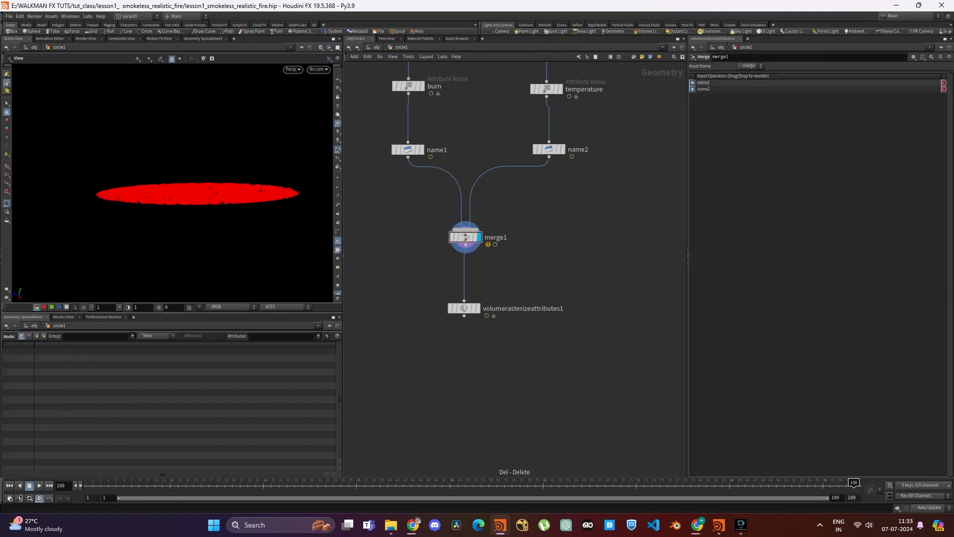
left_click(478, 308)
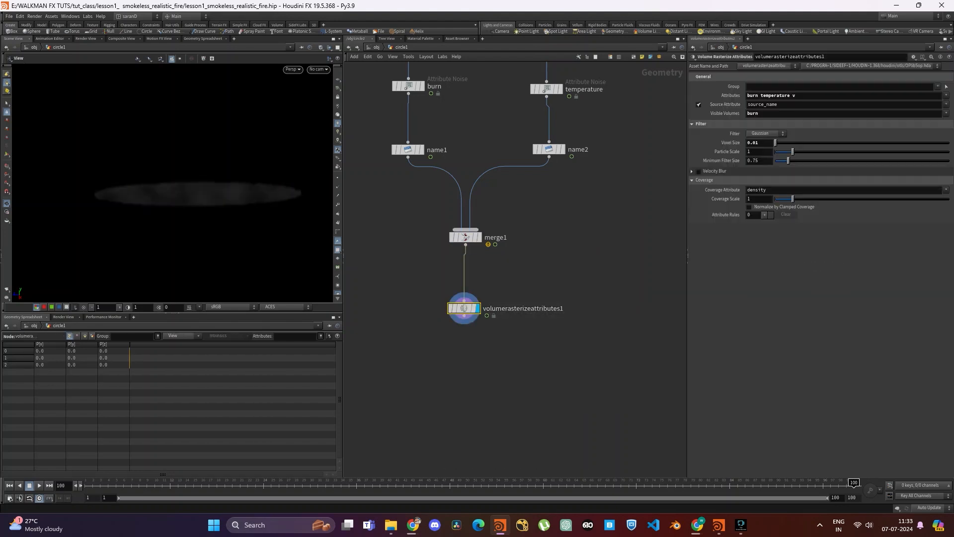
- Compare the rasterize node's Source Attribute with the attribute and name settings in name1, and examine the rasterized volume closely
double_click(777, 105)
middle_click_drag(487, 179, 503, 232)
left_click(424, 204)
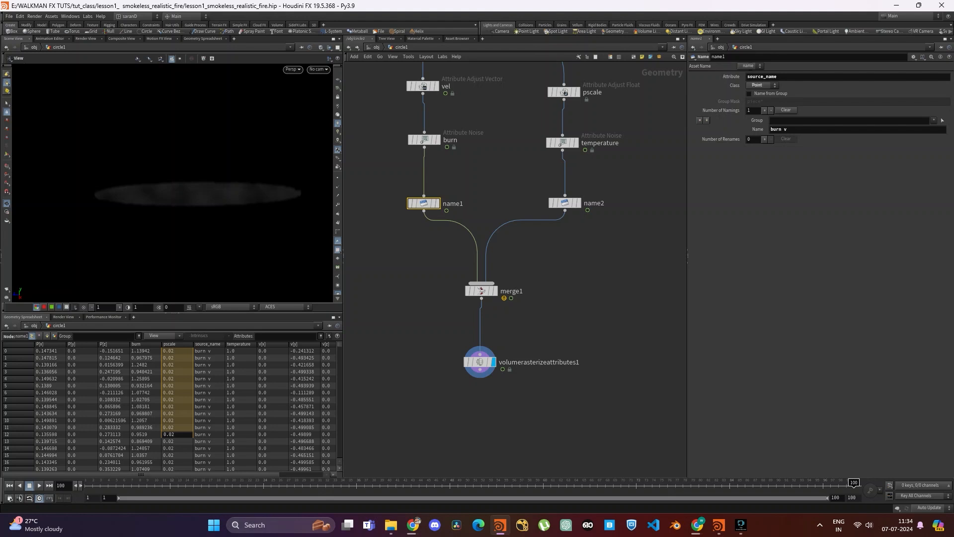
left_click_drag(533, 389, 484, 340)
middle_click_drag(497, 377, 481, 318)
scroll(213, 196, "up", 2)
scroll(210, 194, "up", 1)
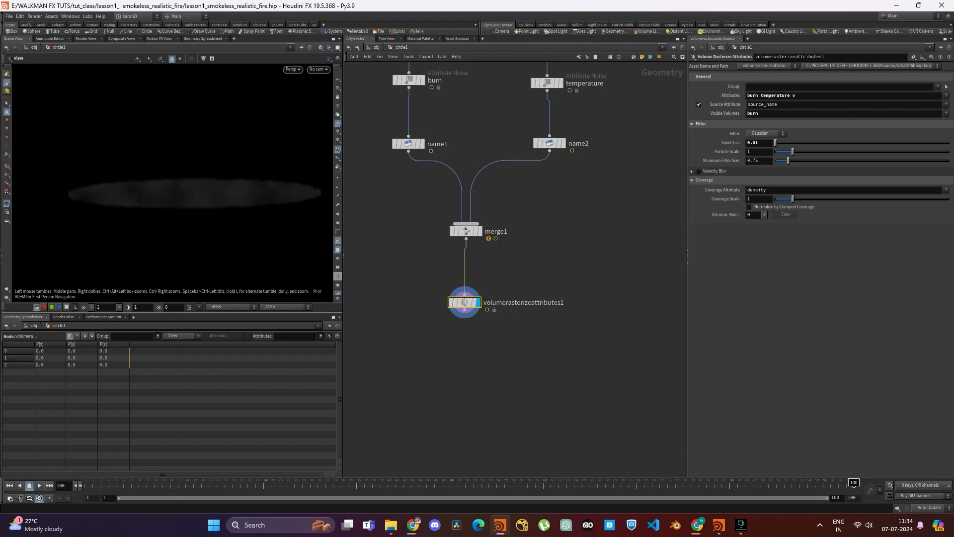
- Display the burn Attribute Noise output to examine its pattern, and switch the display back to volumerasterizeattributes1
middle_click_drag(427, 134, 433, 301)
left_click(429, 247)
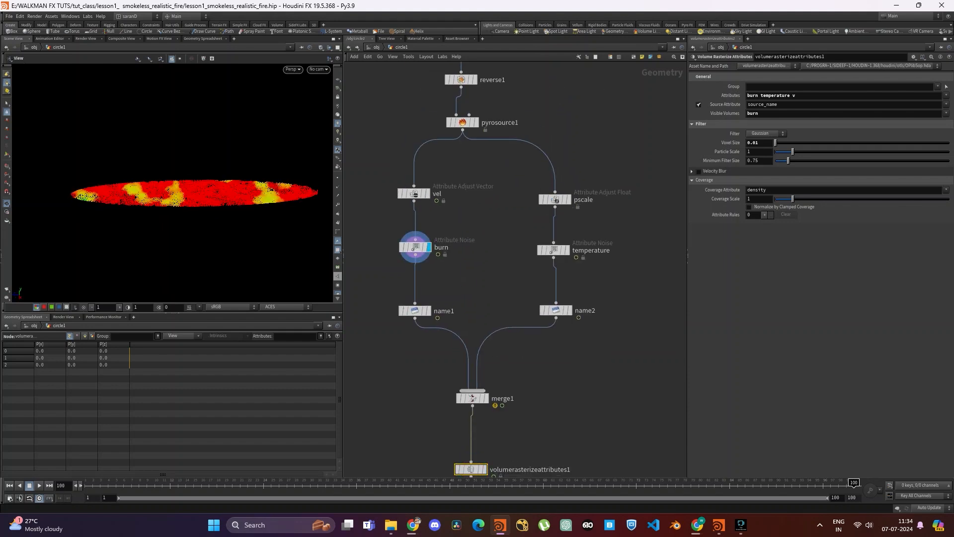
left_click(416, 247)
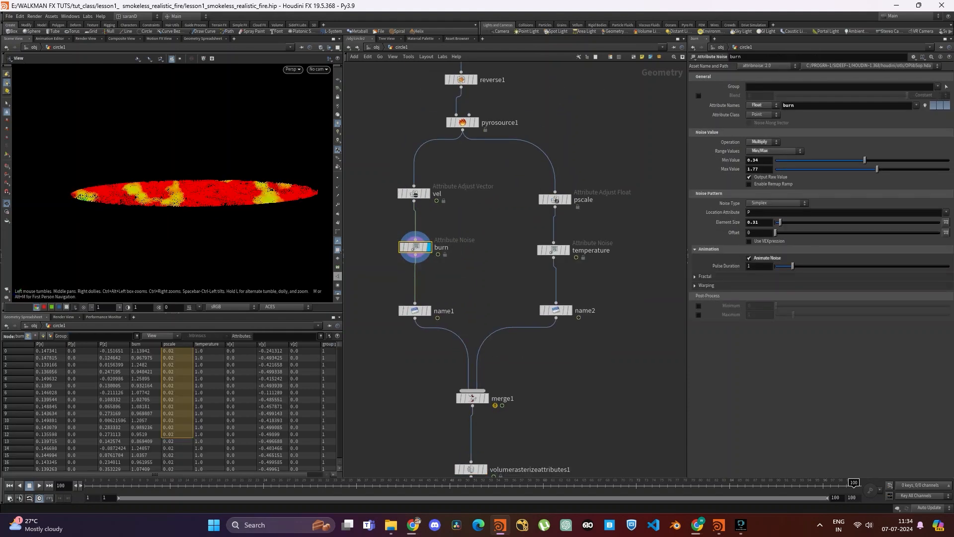
middle_click_drag(416, 247, 420, 91)
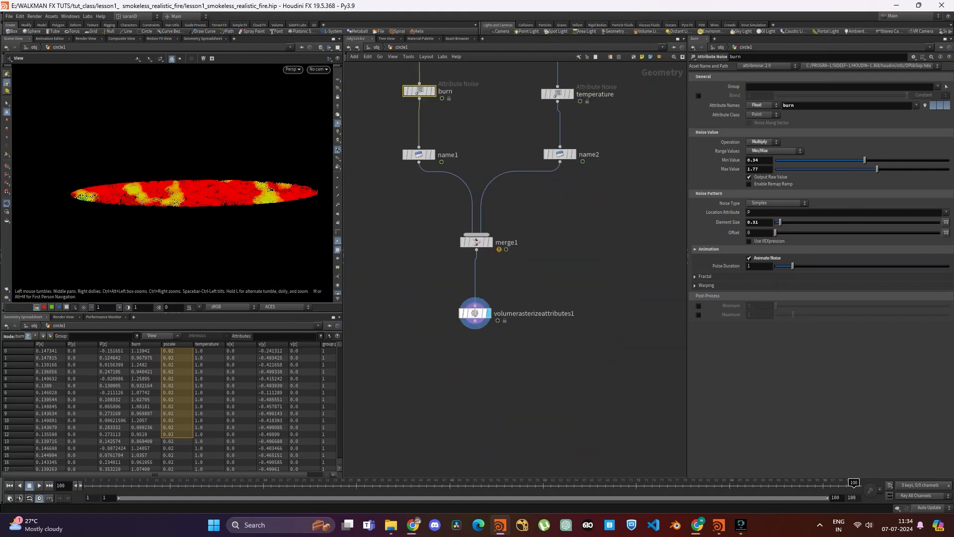
left_click(487, 469)
left_click_drag(534, 417, 533, 417)
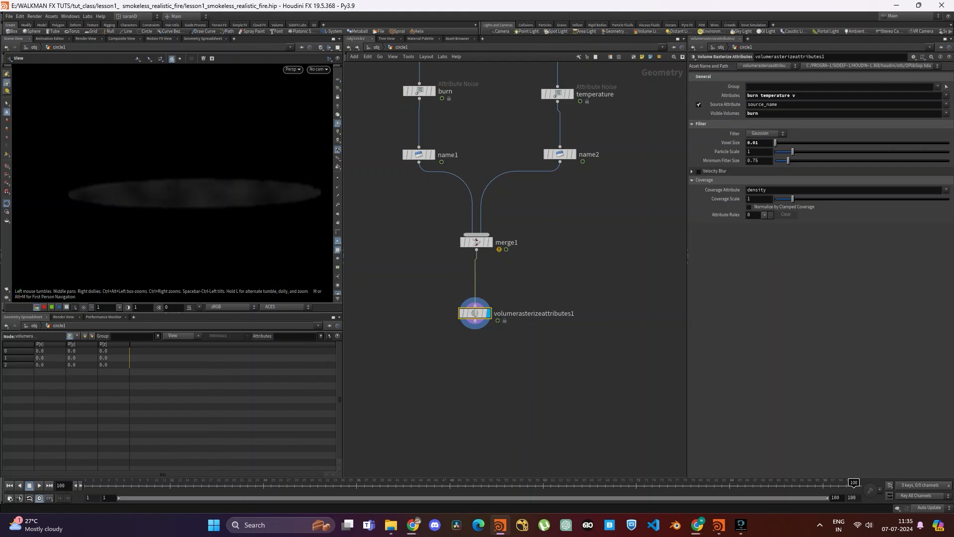
- Play back the timeline to watch the rasterized burn volume's animated noise, and stop the playback
left_click(39, 485)
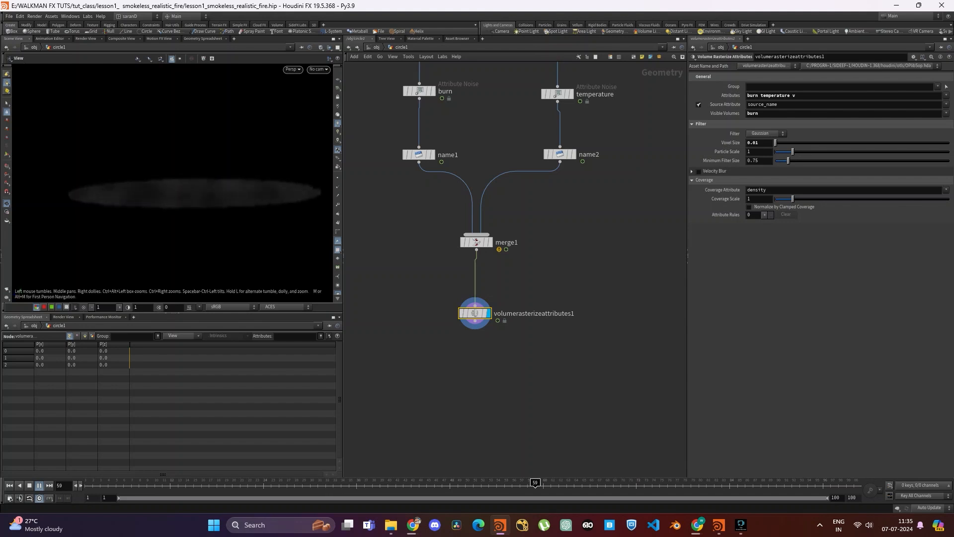
key("Up")
middle_click_drag(537, 347, 512, 281)
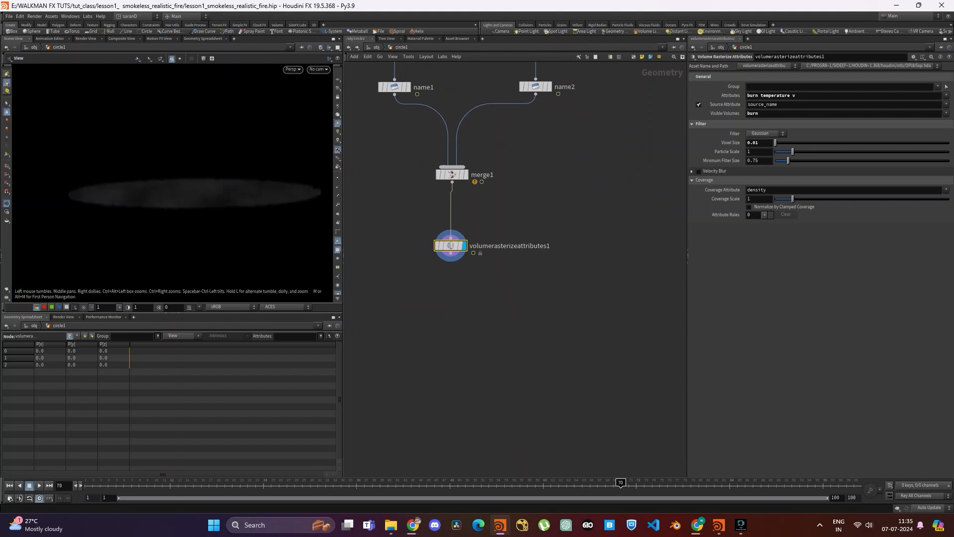
left_click(513, 280)
left_click_drag(451, 253, 468, 318)
left_click(469, 318)
- Clear the density entry from the rasterize node's Coverage Attribute, leaving it empty
double_click(757, 189)
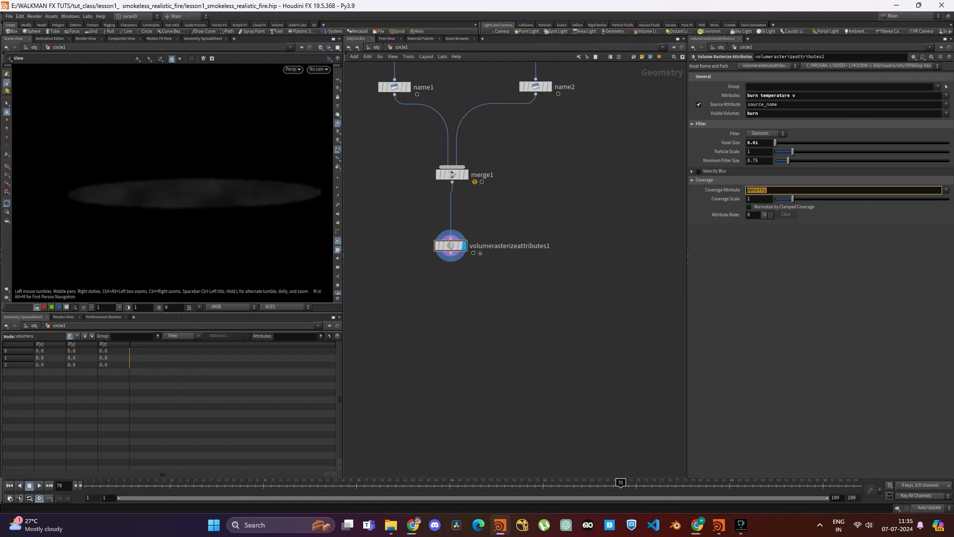
key("BackSpace")
key("Return")
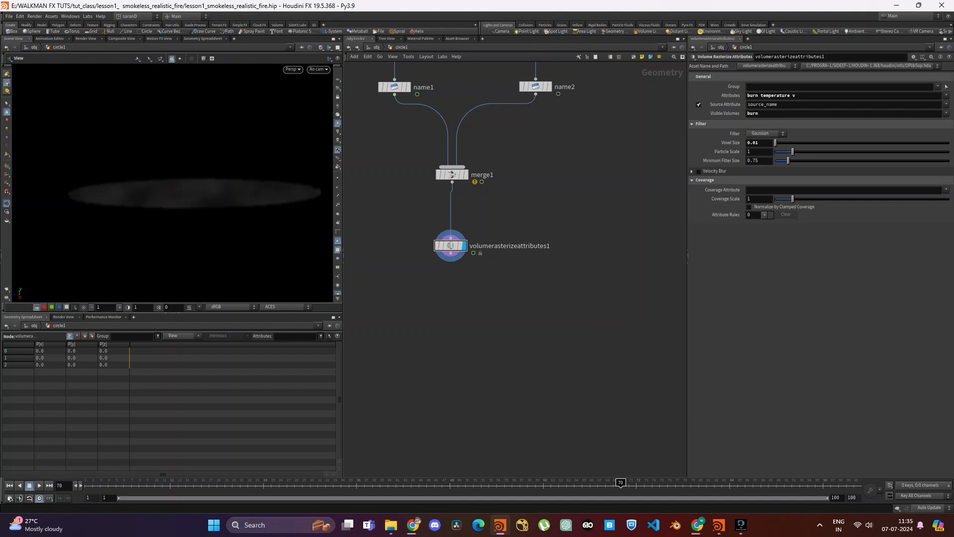
- Add a Pyro Solver node below volumerasterizeattributes1, connected to its output
middle_click_drag(462, 298, 496, 245)
left_click(485, 200)
key("Tab")
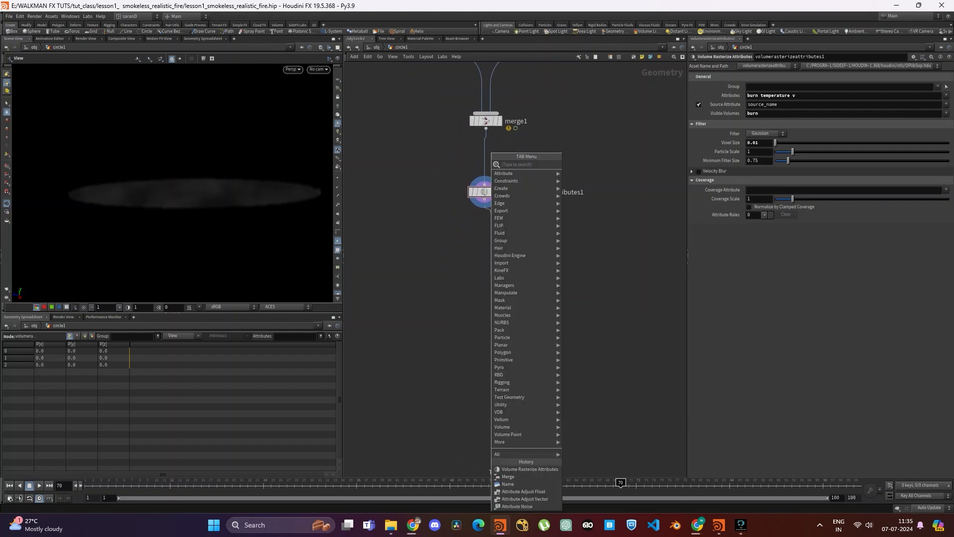
type("pyro")
key("Return")
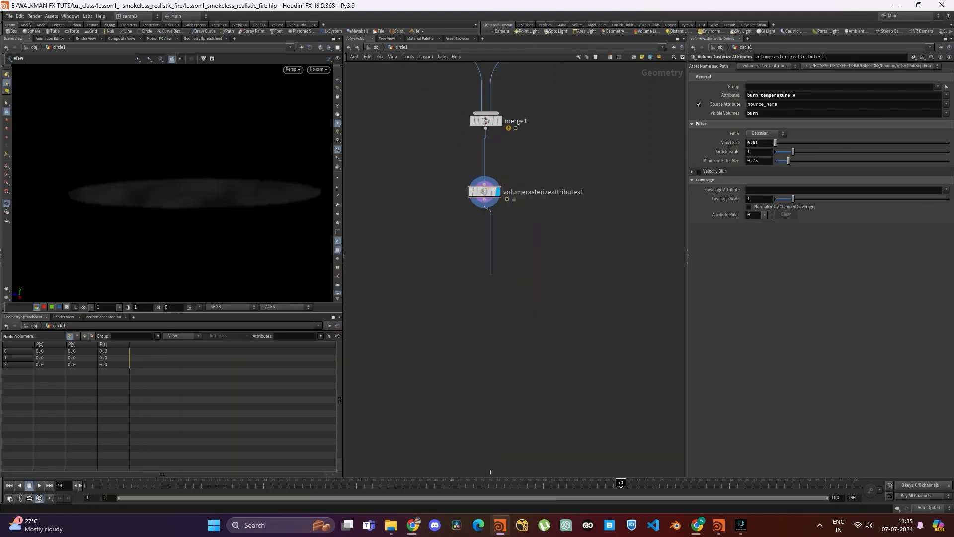
left_click(491, 275)
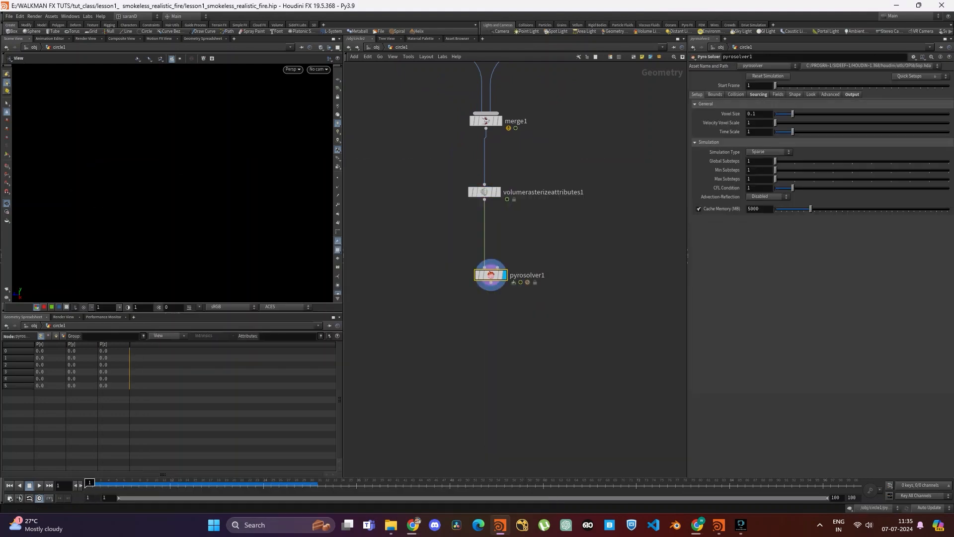
- Set the Pyro Solver's Voxel Size to 0.01 to match the rasterize node, and play the simulation
left_click(485, 192)
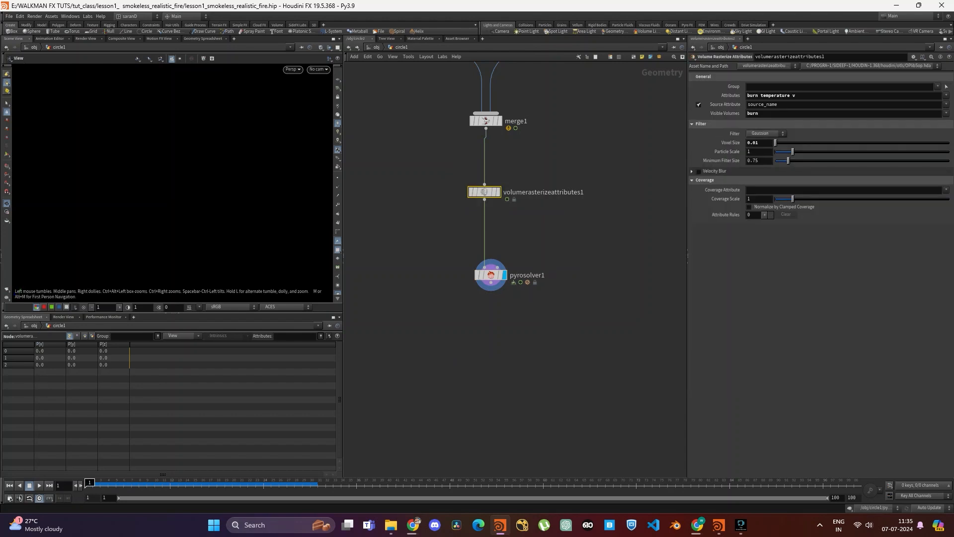
double_click(753, 142)
left_click(491, 275)
double_click(753, 114)
type("0.01")
key("Return")
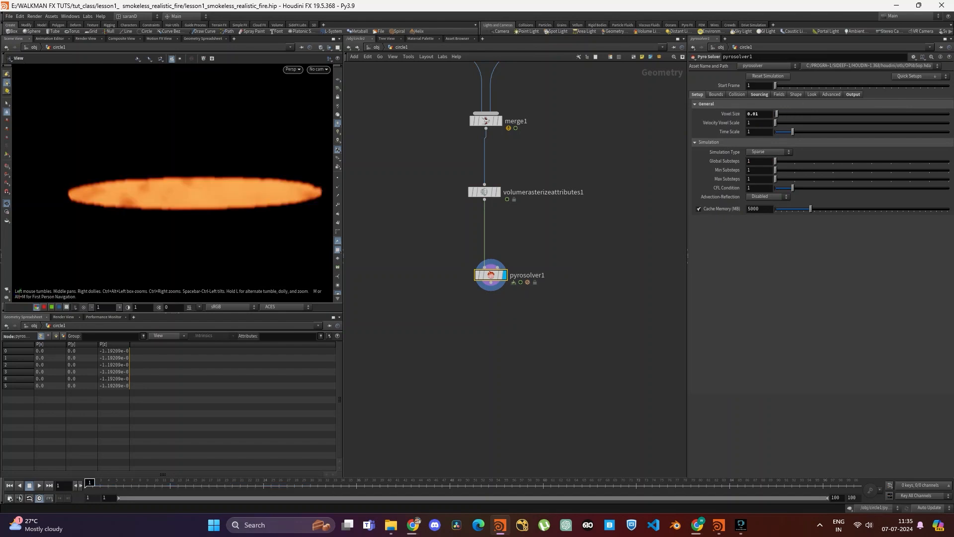
key("Up")
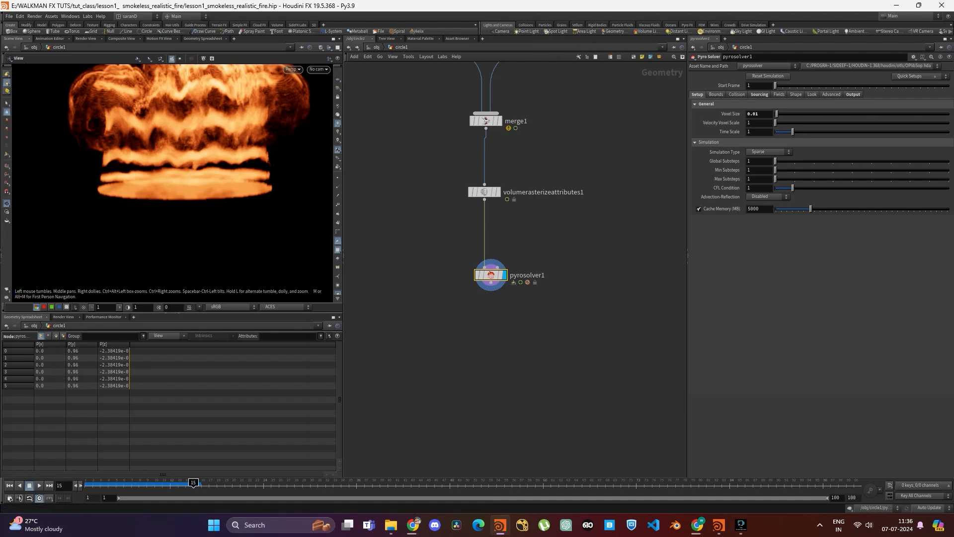
- Return the timeline to frame 1 and set the Pyro Solver's Min Substeps to 2 and Max Substeps to 3
left_click_drag(193, 483, 109, 483)
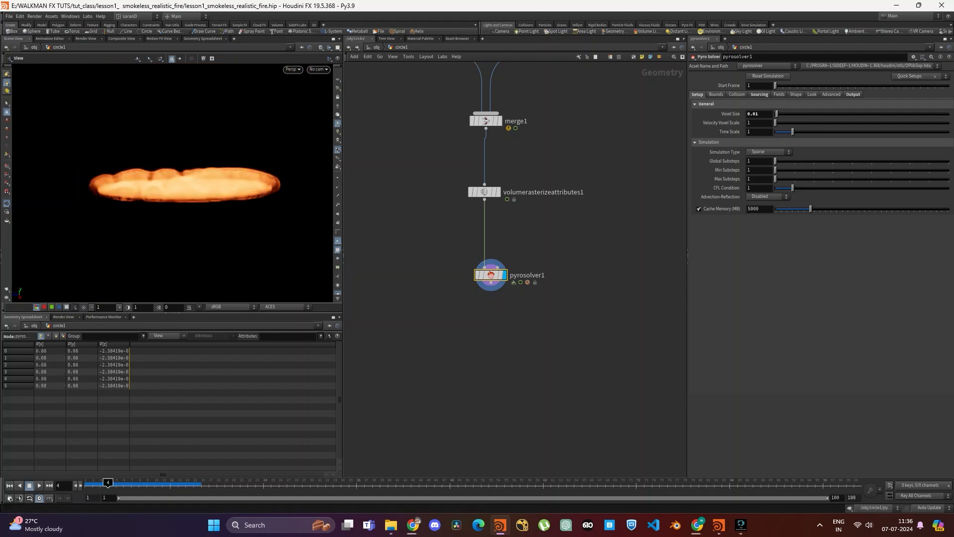
left_click(9, 486)
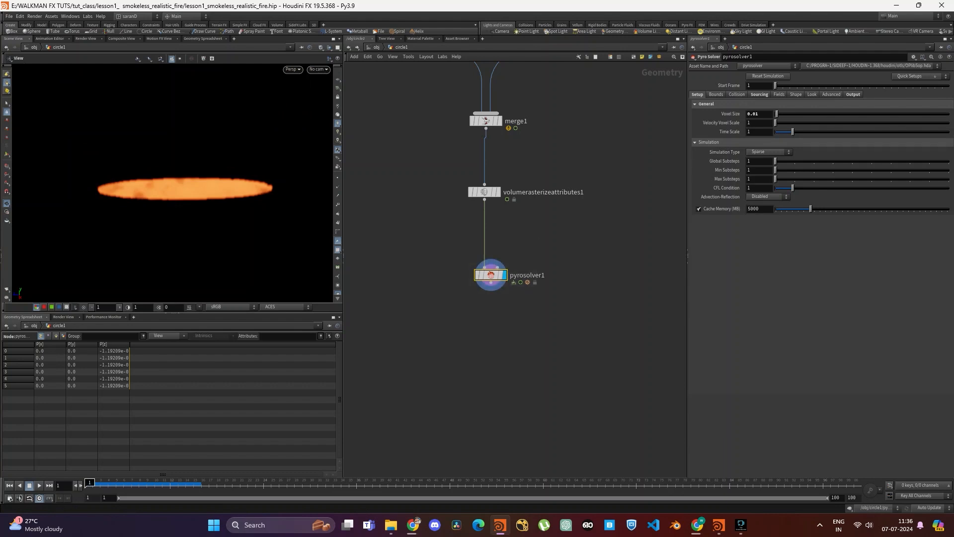
left_click_drag(759, 170, 577, 192)
key("Tab")
type("3")
key("Return")
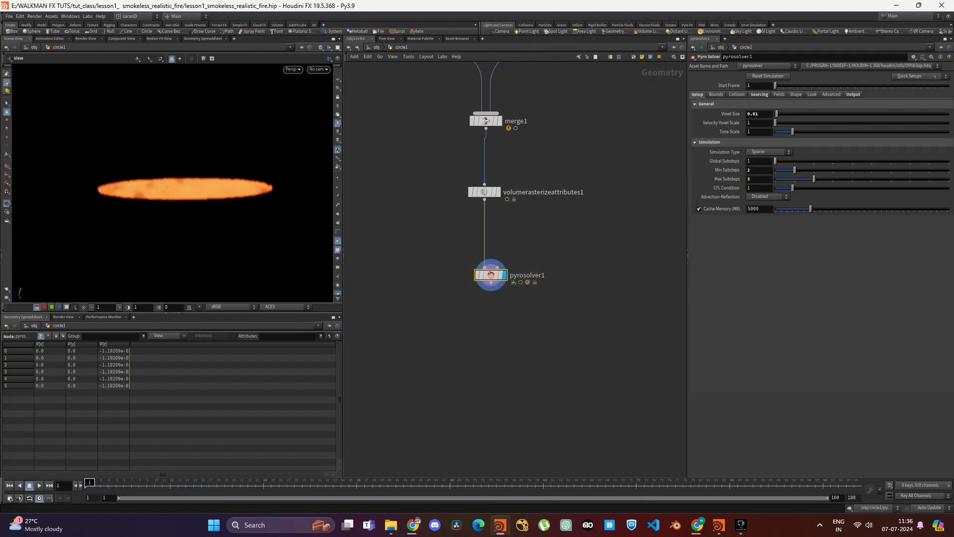
- Set the solver's Advection-Reflection to Single-Project and its Cache Memory to 25000 MB
left_click(767, 197)
left_click(764, 211)
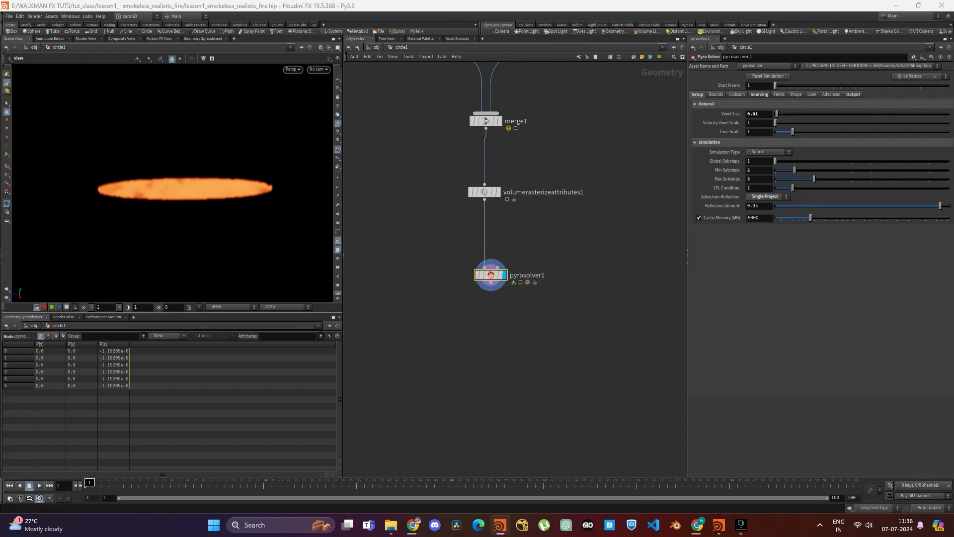
double_click(756, 217)
type("25000")
key("Return")
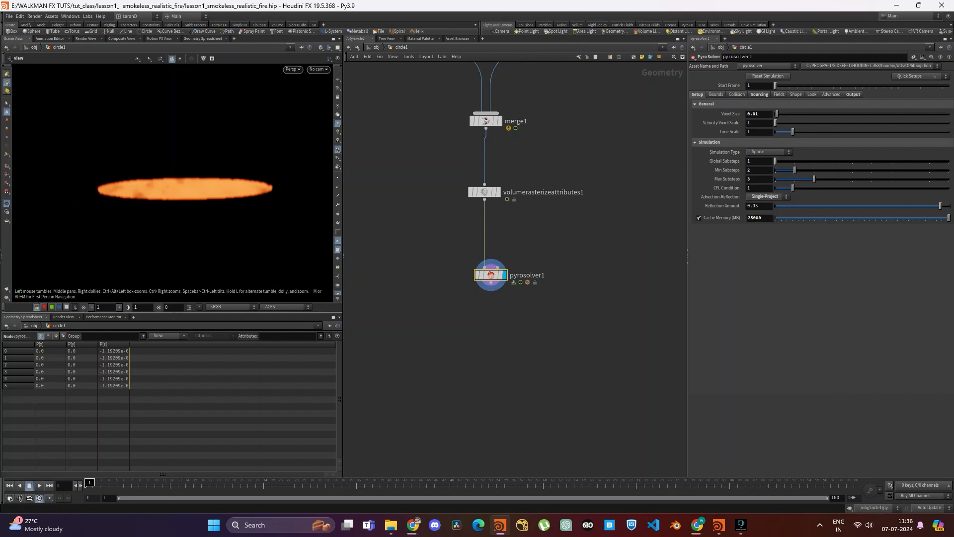
- Disable the density source in the Pyro Solver's sourcing settings
left_click(759, 95)
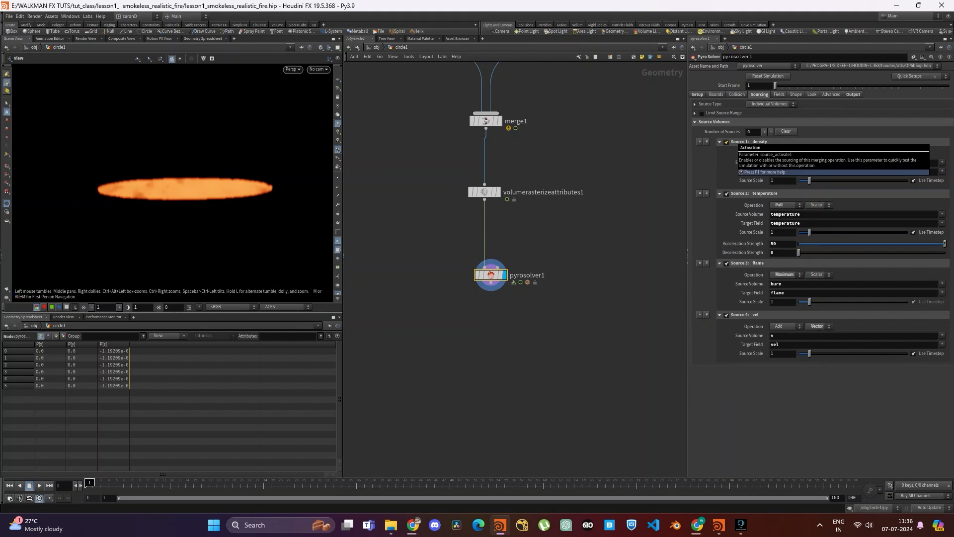
left_click(726, 142)
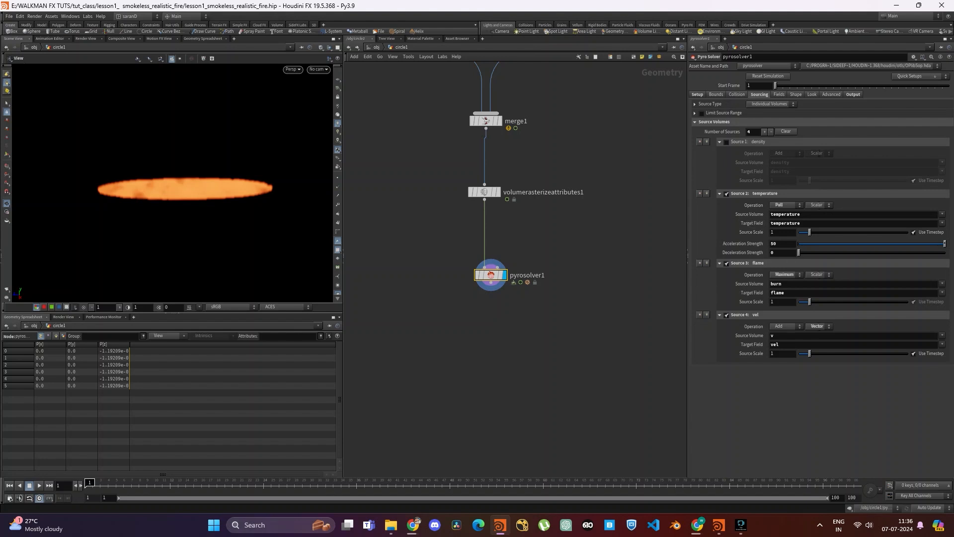
double_click(773, 354)
key("Return")
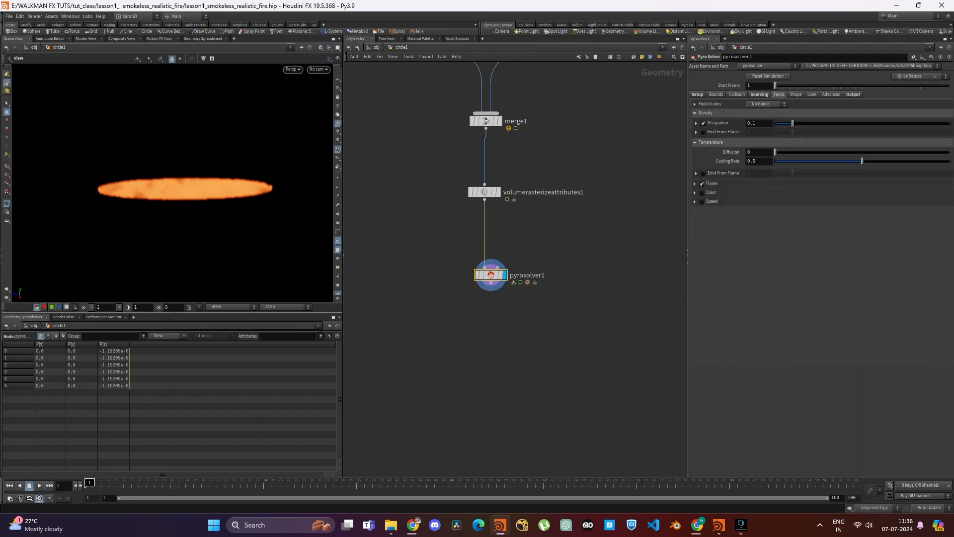
- Set the density Dissipation to 0.05 and the Flame Lifespan to 1.3 in the Pyro Solver's field settings
key("BackSpace")
type("05")
key("Return")
left_click(695, 183)
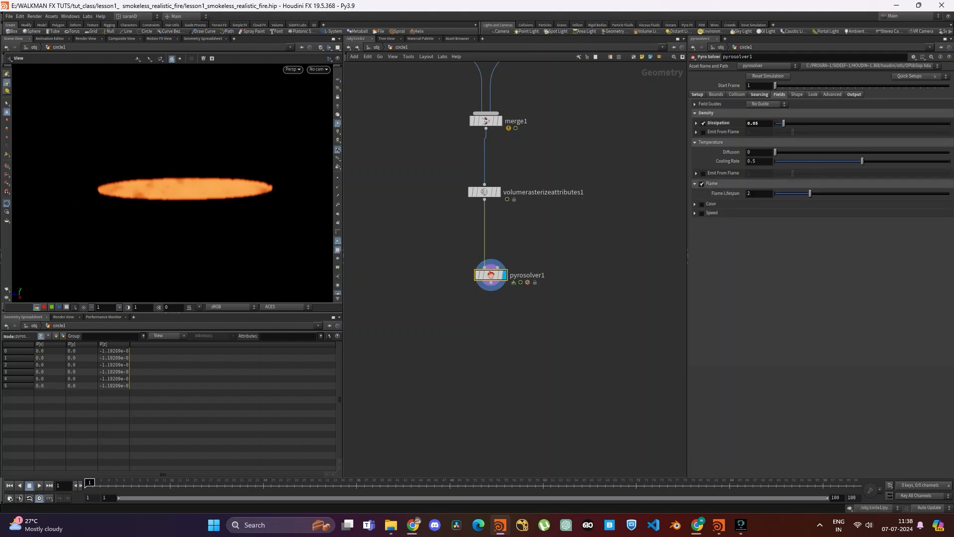
double_click(751, 193)
type("1.3")
key("Return")
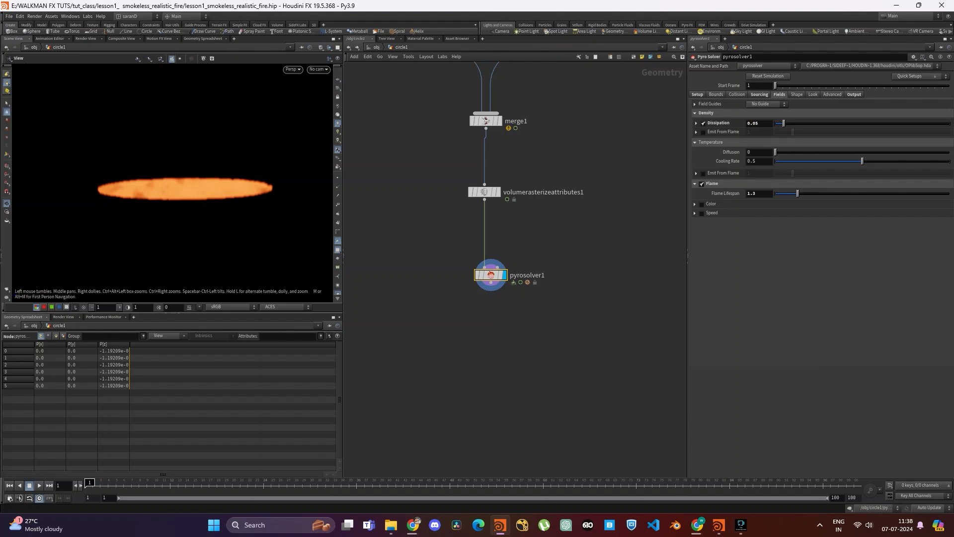
- Play the simulation for a few frames and start rendering a flipbook that ends at frame 50
key("Up")
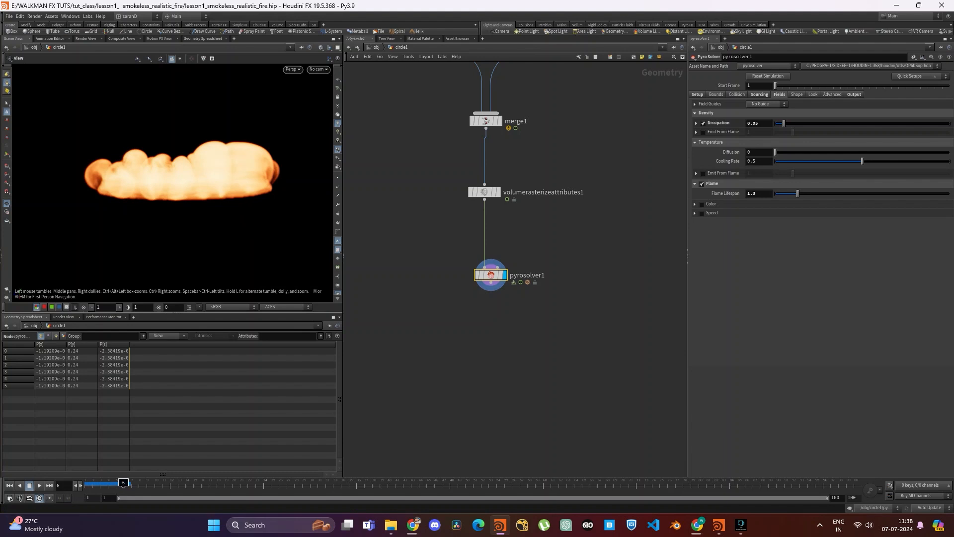
left_click(6, 288)
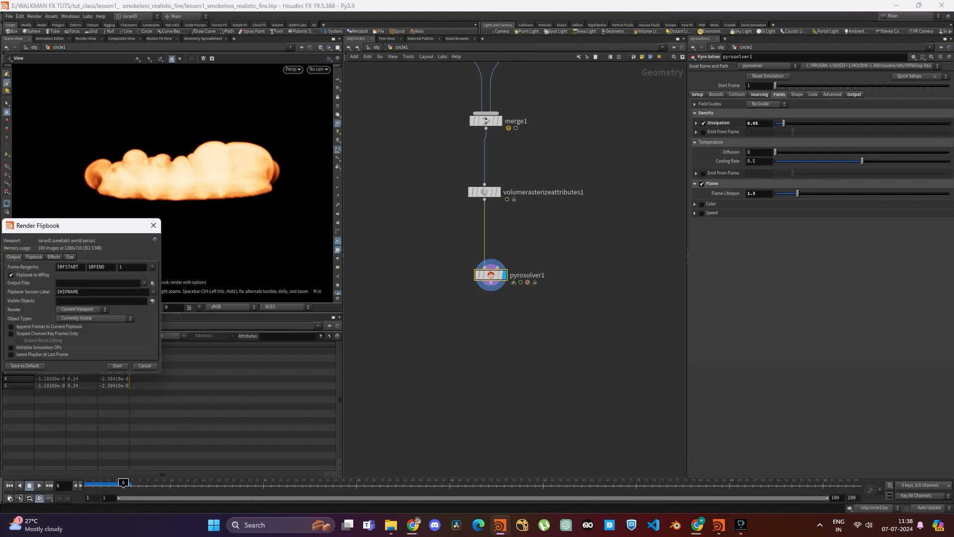
double_click(97, 267)
type("50")
key("Return")
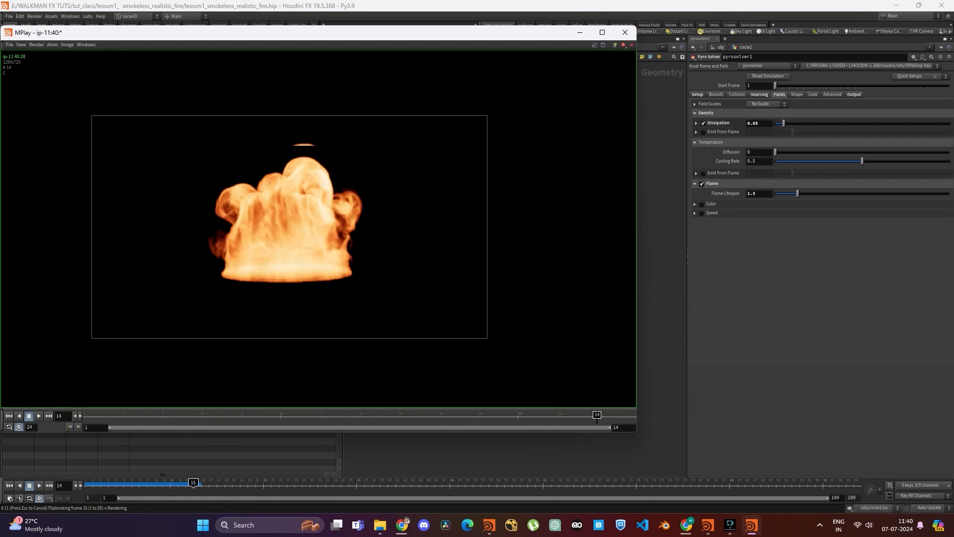
- Play back the rendered flipbook frames in MPlay to examine the fire's shape and motion, and close MPlay
scroll(240, 206, "down", 5)
scroll(241, 207, "up", 5)
key("Up")
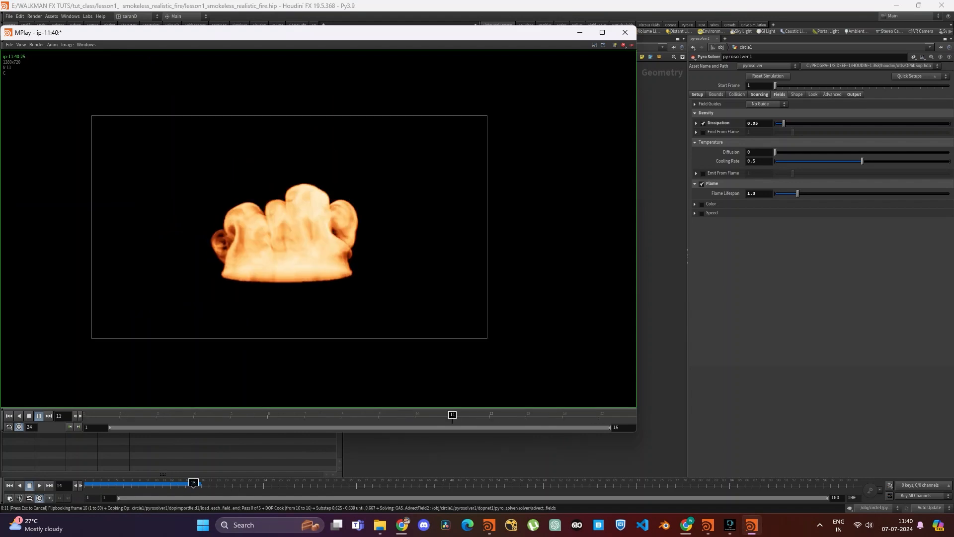
key("Up")
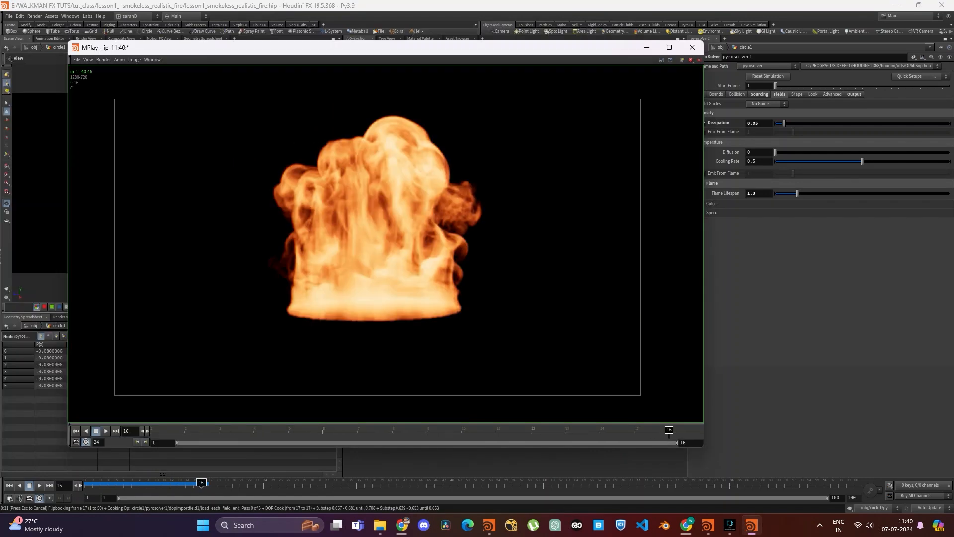
scroll(305, 226, "down", 6)
scroll(308, 232, "up", 6)
key("Up")
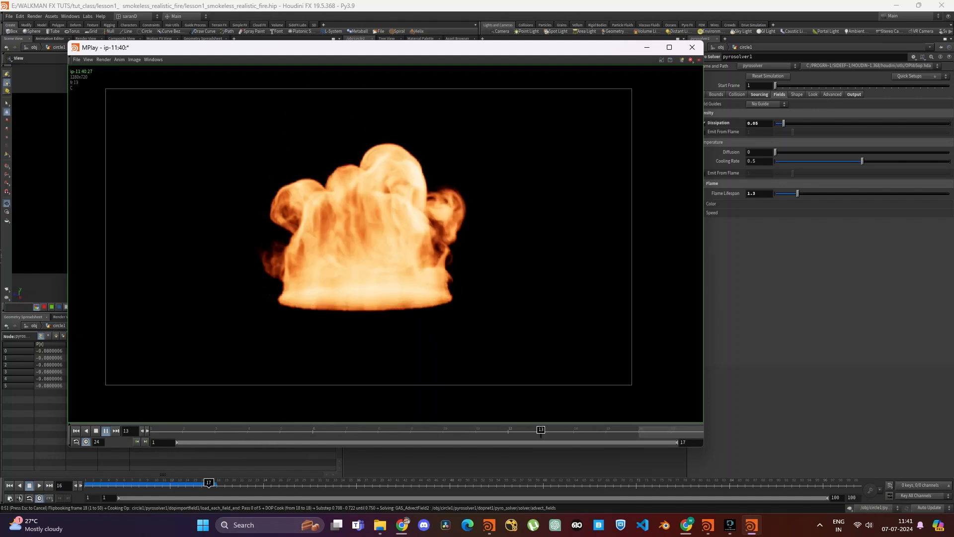
left_click(692, 47)
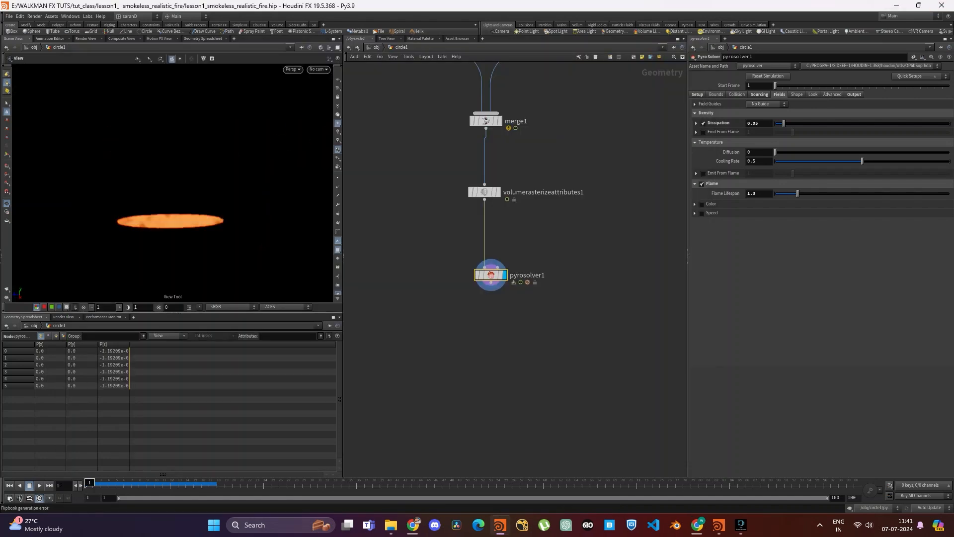
- Set the Pyro Solver's Time Scale to 2 in its general setup
left_click(697, 94)
double_click(753, 132)
type("2")
key("Return")
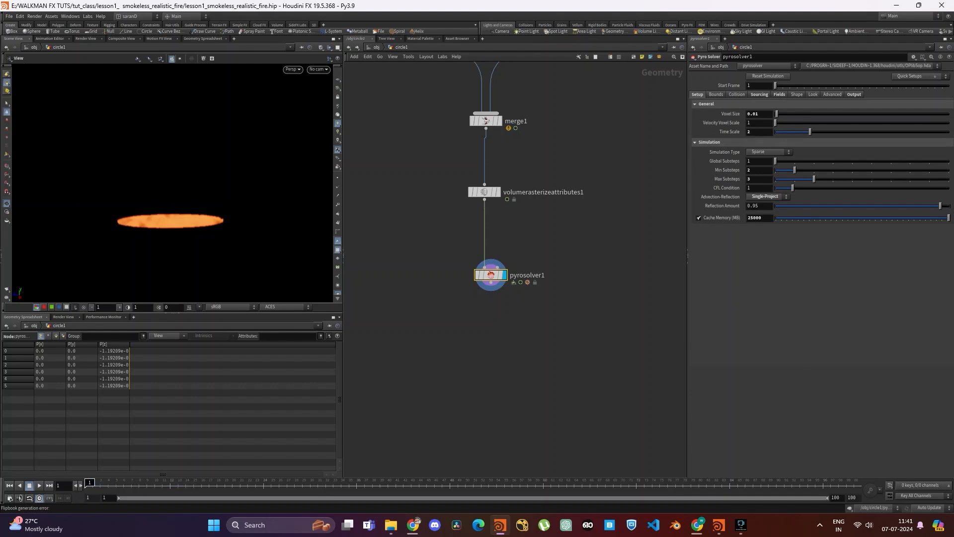
- Set the temperature Diffusion to 0.15 and Cooling Rate to 0.75, the Flame Lifespan to 1.5, and enable the Speed field
left_click(759, 94)
left_click(779, 94)
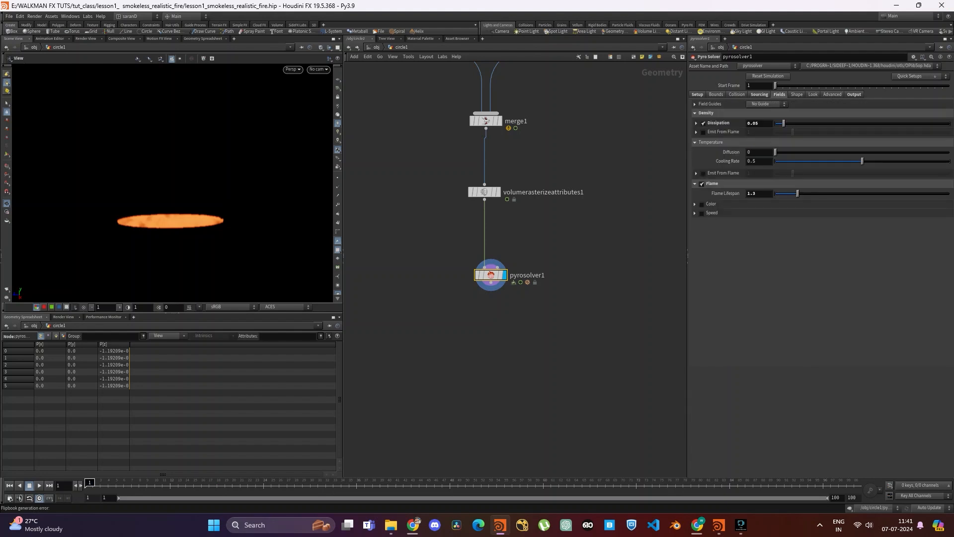
double_click(749, 152)
key("Tab")
type("0.756")
key("Return")
left_click(762, 193)
key("BackSpace")
type("5")
key("Return")
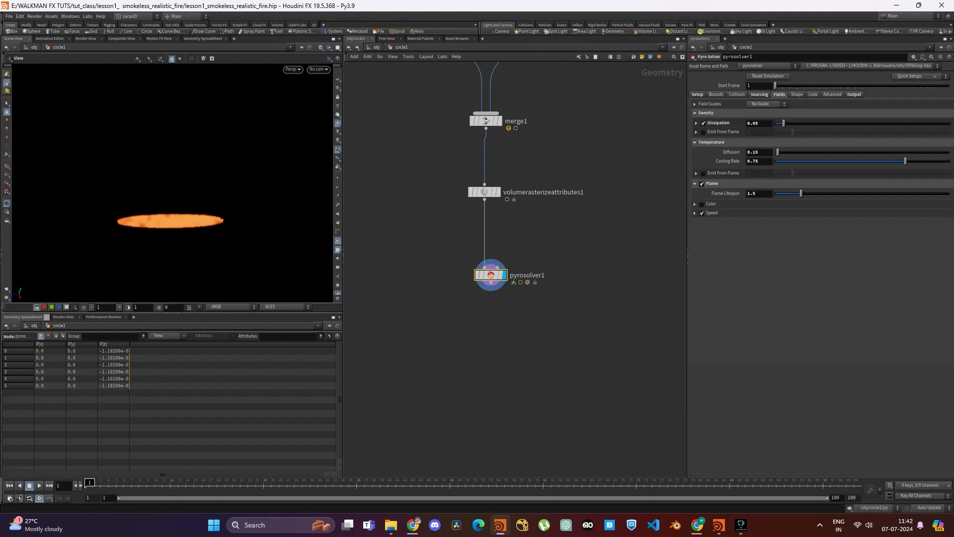
- Review the Pyro Solver's look settings and the node network, inspecting the parameters of pyrosource1 and volumerasterizeattributes1
left_click(813, 94)
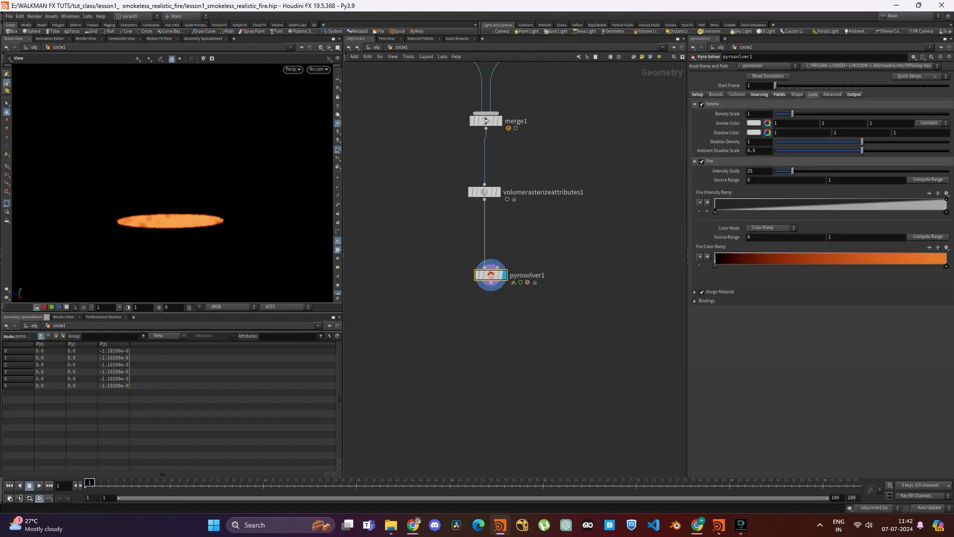
key("h")
scroll(543, 215, "up", 5)
middle_click_drag(543, 214, 549, 196)
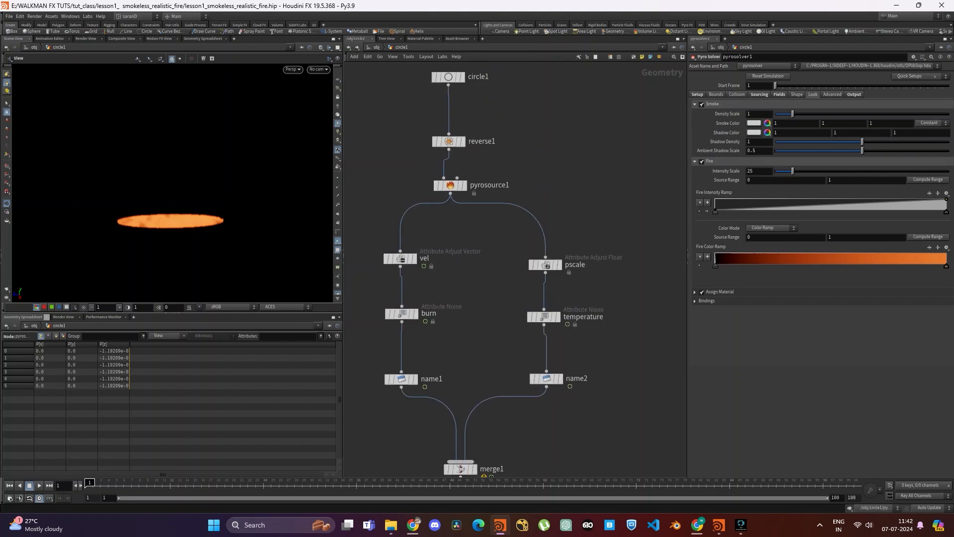
left_click(450, 185)
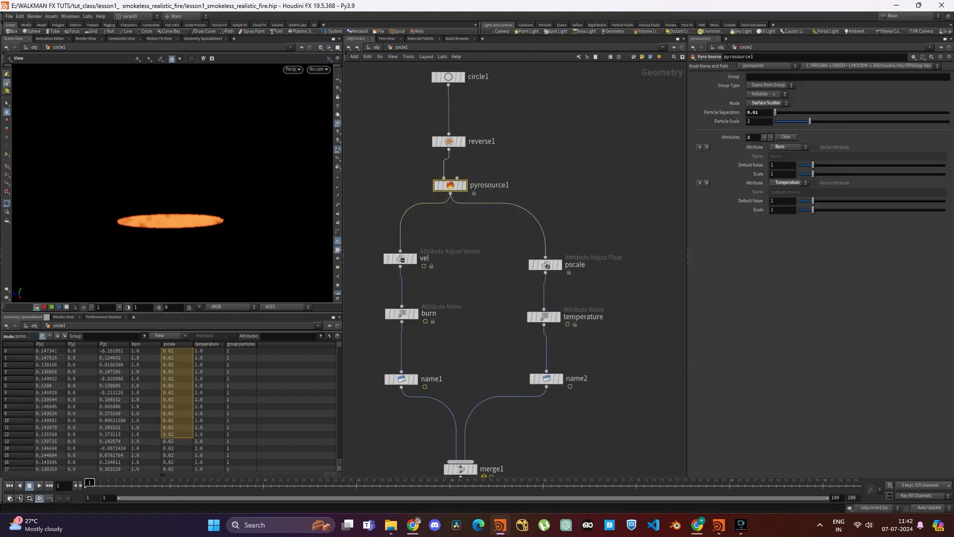
middle_click_drag(562, 418, 583, 210)
left_click_drag(591, 316, 344, 393)
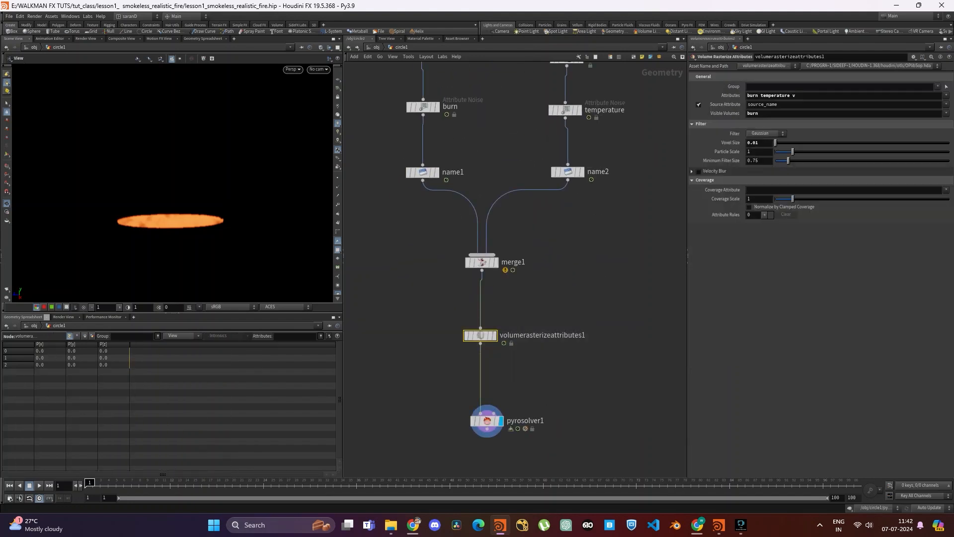
middle_click_drag(561, 365, 554, 301)
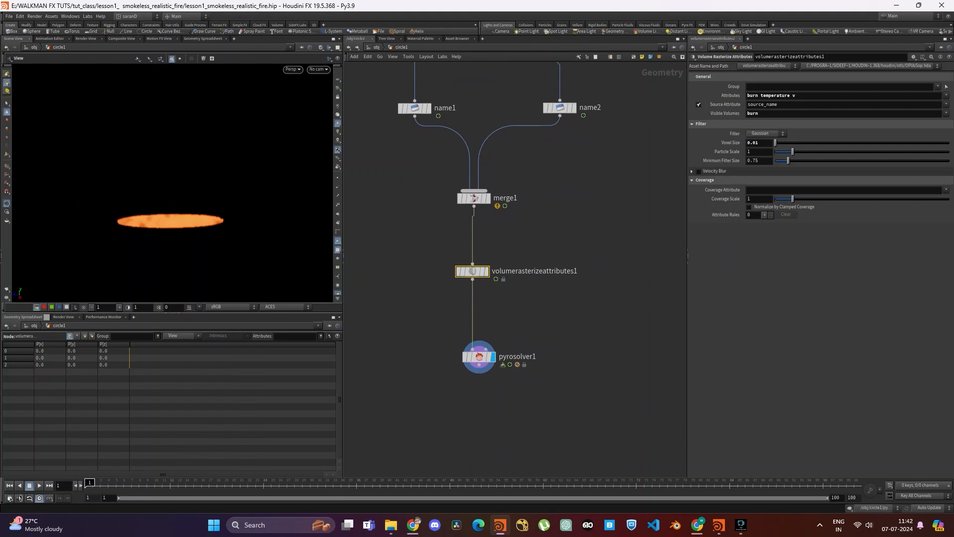
- Select pyrosolver1 and disable Smoke in its look settings
left_click_drag(570, 325, 378, 414)
middle_click_drag(561, 365, 541, 328)
left_click(702, 104)
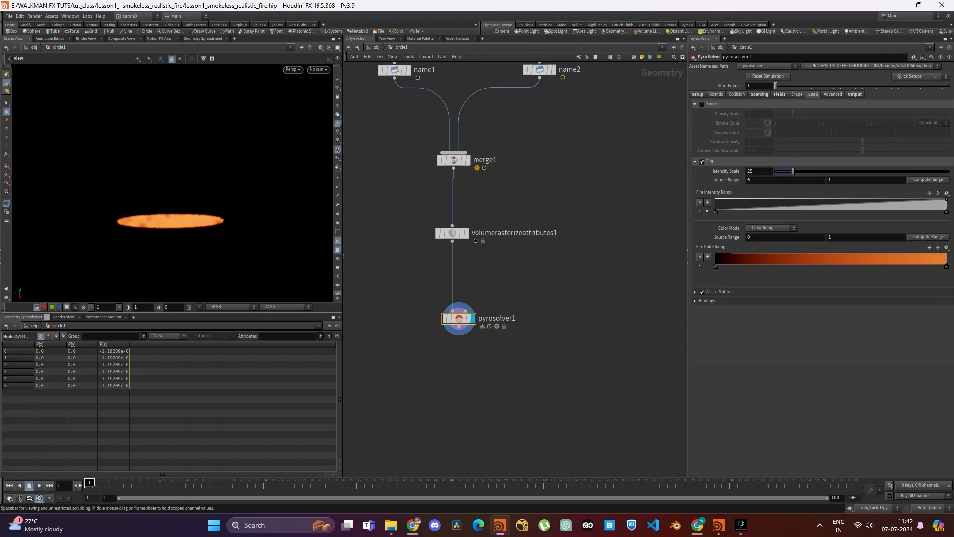
- Simulate up to frame 11, scrub to frame 10, and set the Fire Intensity Scale to 75
left_click(162, 482)
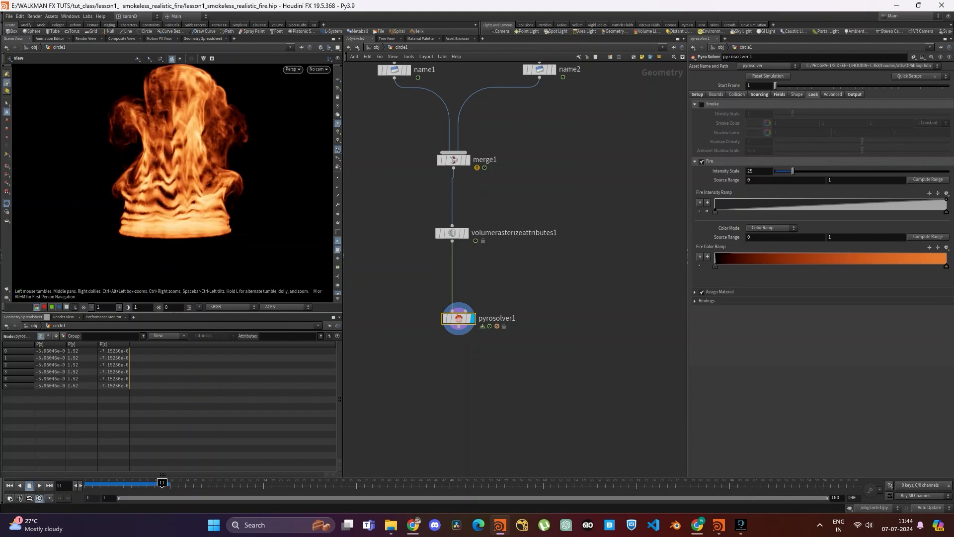
left_click_drag(115, 483, 154, 484)
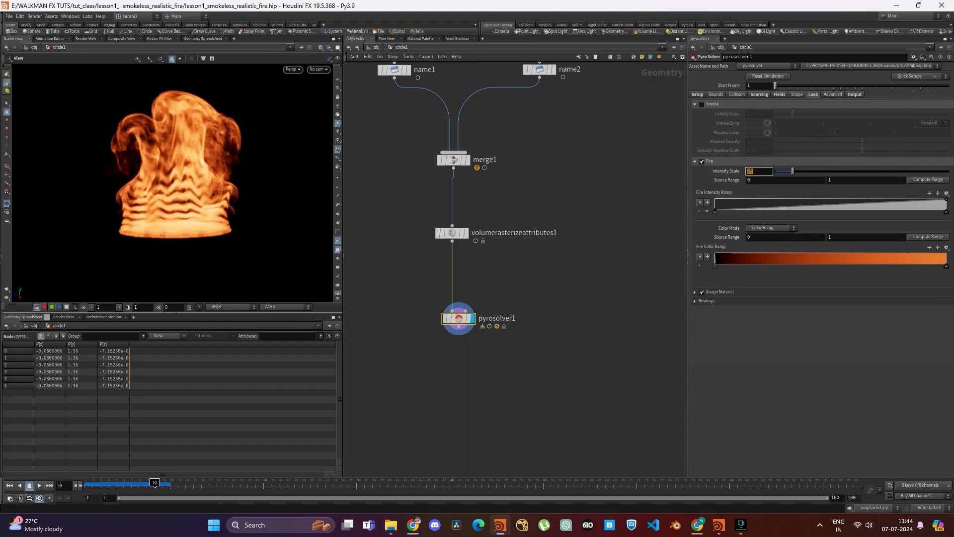
type("75")
key("Return")
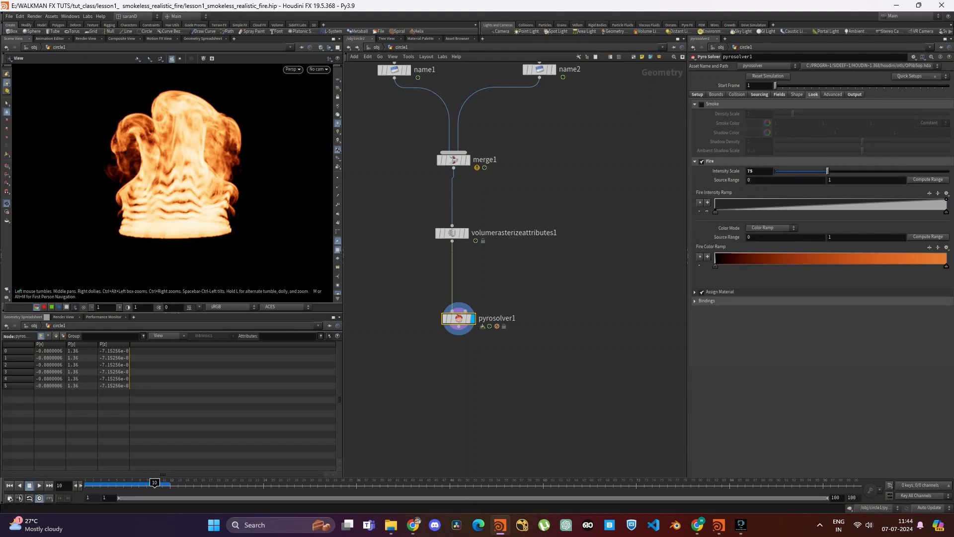
- Set the Fire Color Volume binding to temperature
left_click(706, 300)
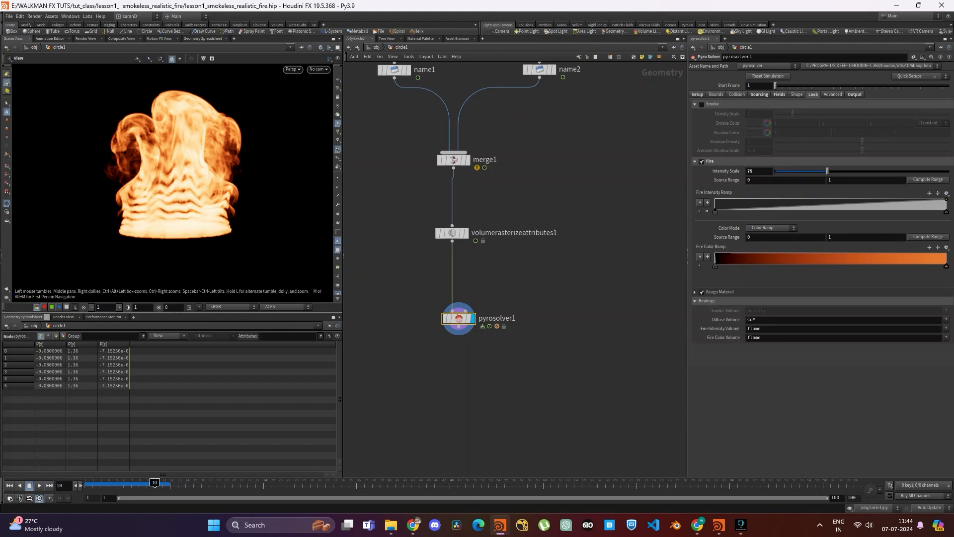
double_click(755, 337)
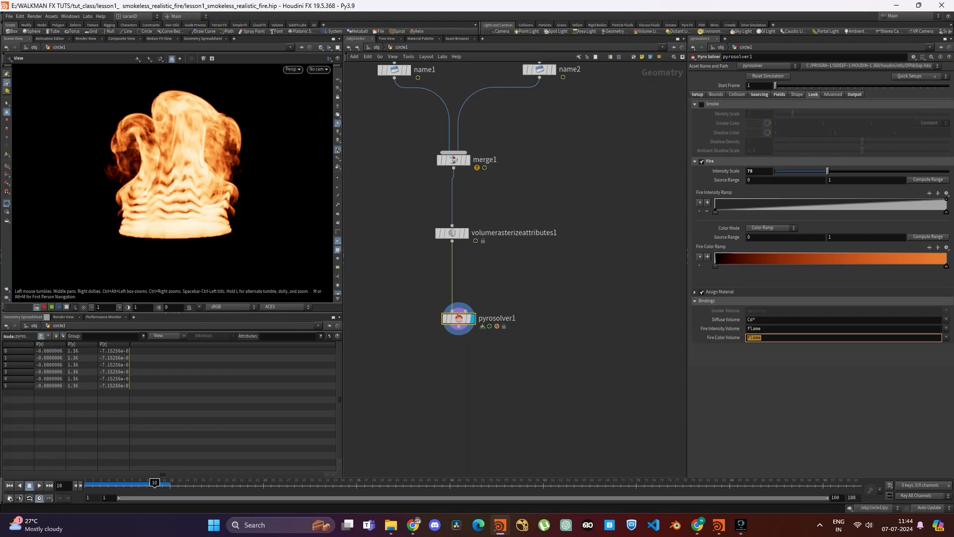
type("temperature")
key("Return")
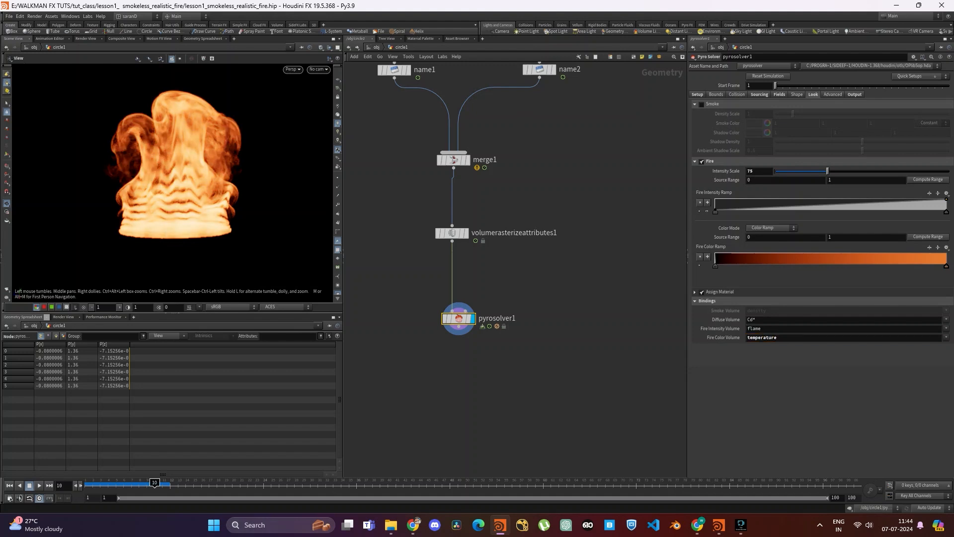
- Reverse the Fire Color Ramp so it runs from orange at the start to black near the end
left_click_drag(716, 265, 872, 266)
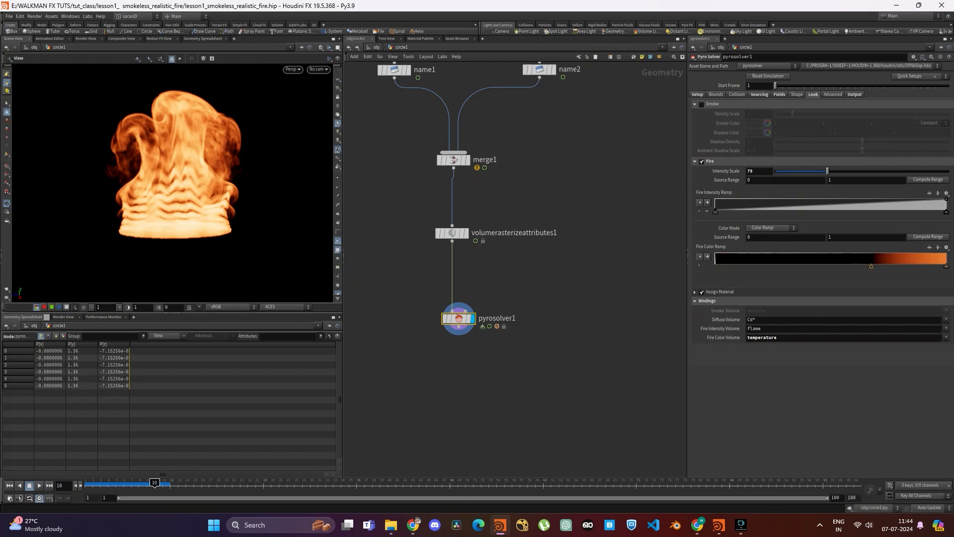
left_click_drag(947, 266, 715, 266)
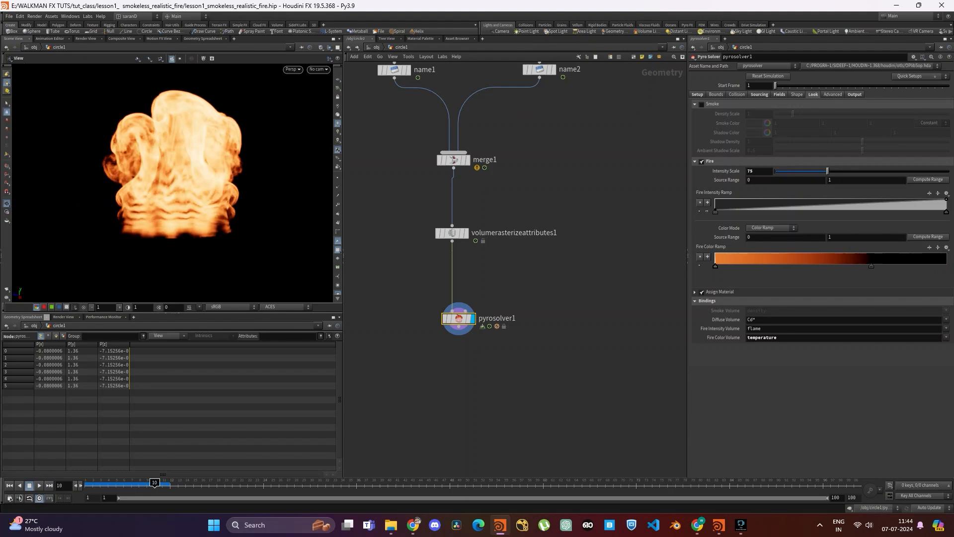
left_click_drag(872, 266, 925, 266)
- Set the upper limit of the fire color's Source Range to 0.55
double_click(831, 237)
type("0.55")
key("Return")
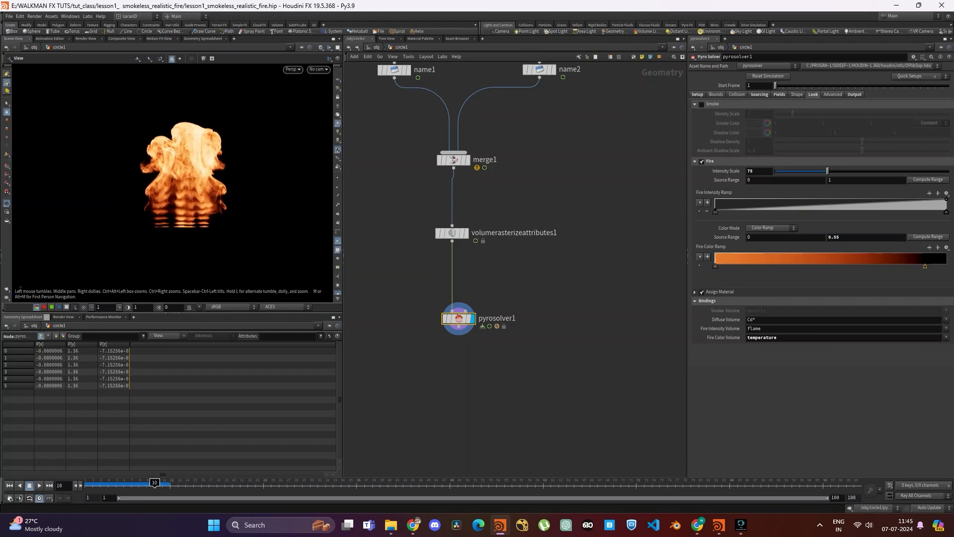
- Scrub the simulation to frame 11 and examine the fire's shape and color from around the flames
left_click_drag(108, 483, 162, 483)
mouse_move(209, 199)
left_mouse_down()
mouse_move(144, 200)
mouse_move(210, 200)
left_mouse_up()
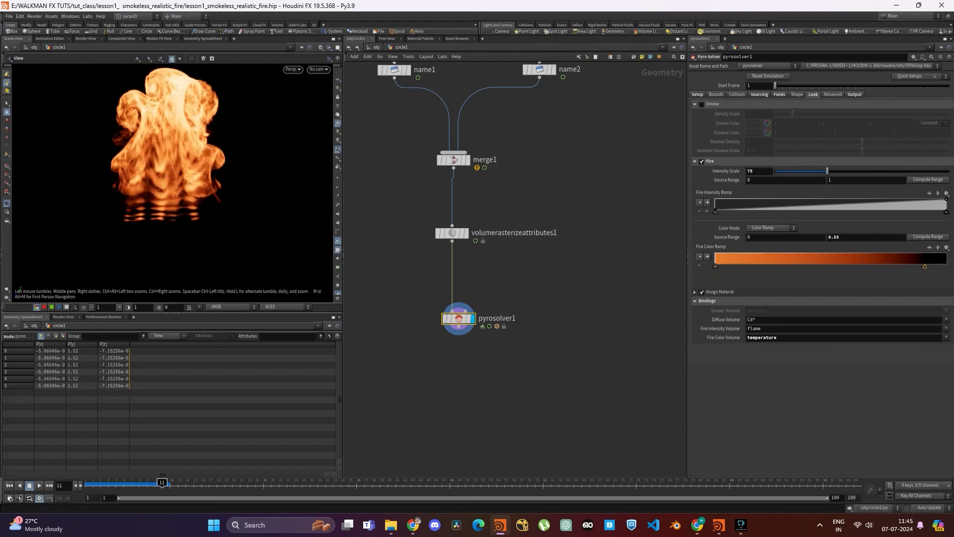
key("space+g")
scroll(173, 189, "up", 5)
middle_click_drag(172, 199, 183, 160)
left_click_drag(174, 179, 199, 166)
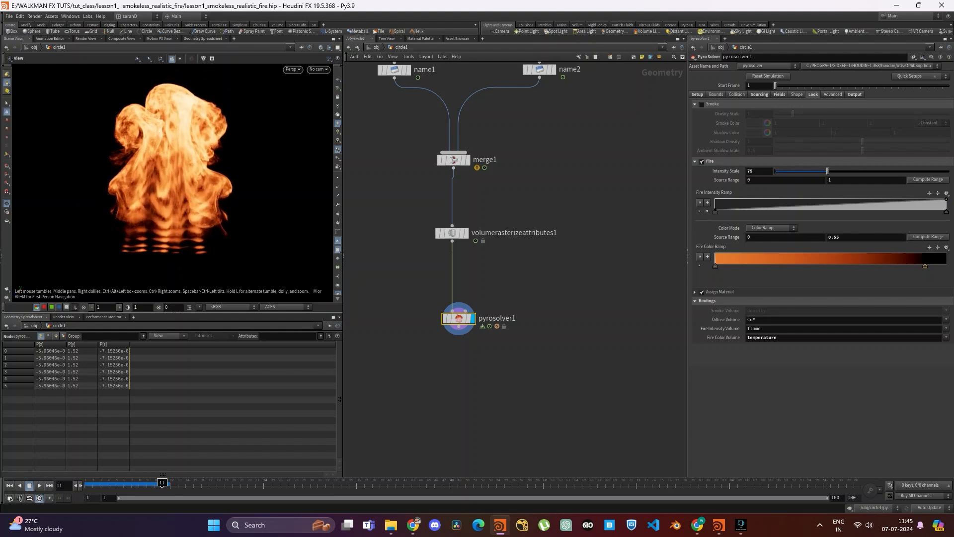
- Return to frame 1 and enable Disturbance in the solver's shape settings with a Base Block Size of 0.05
left_click(797, 94)
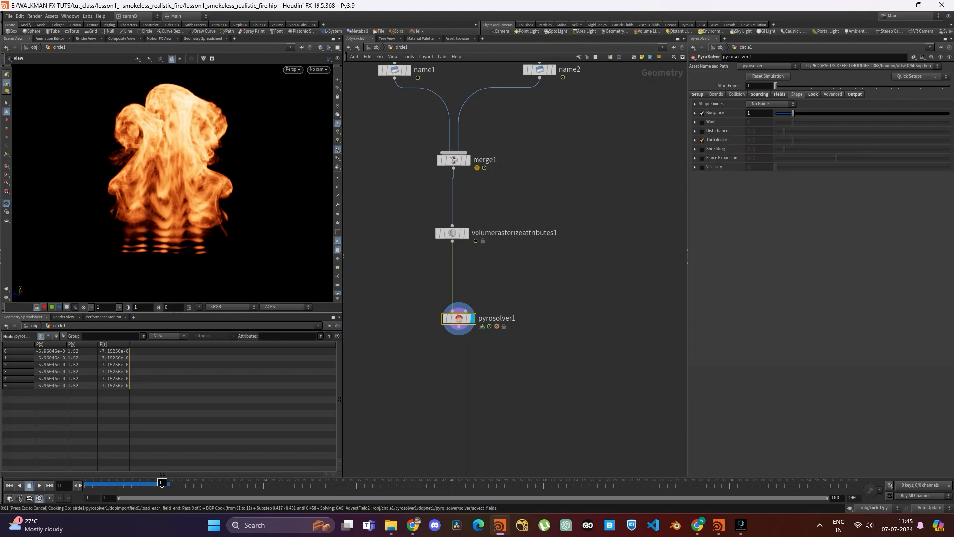
key("ctrl+Up")
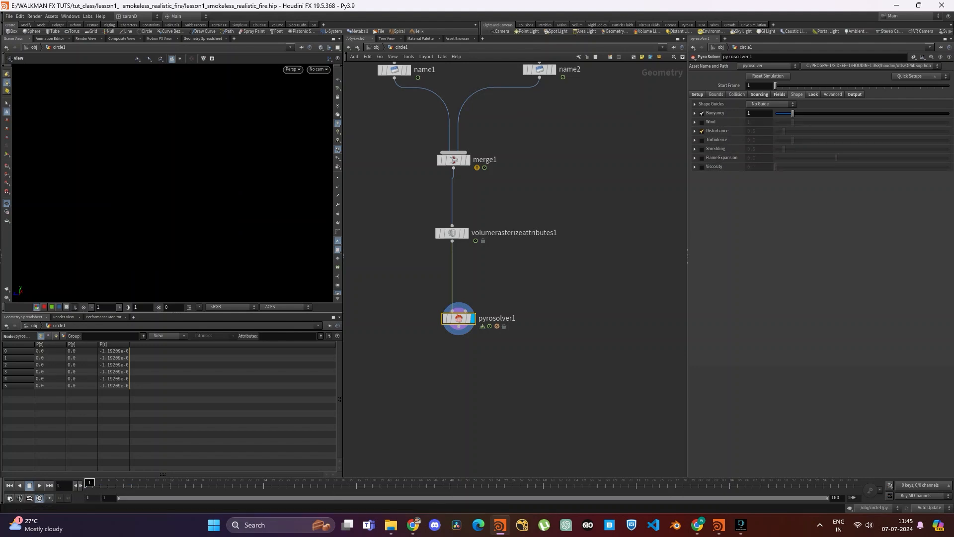
left_click(702, 131)
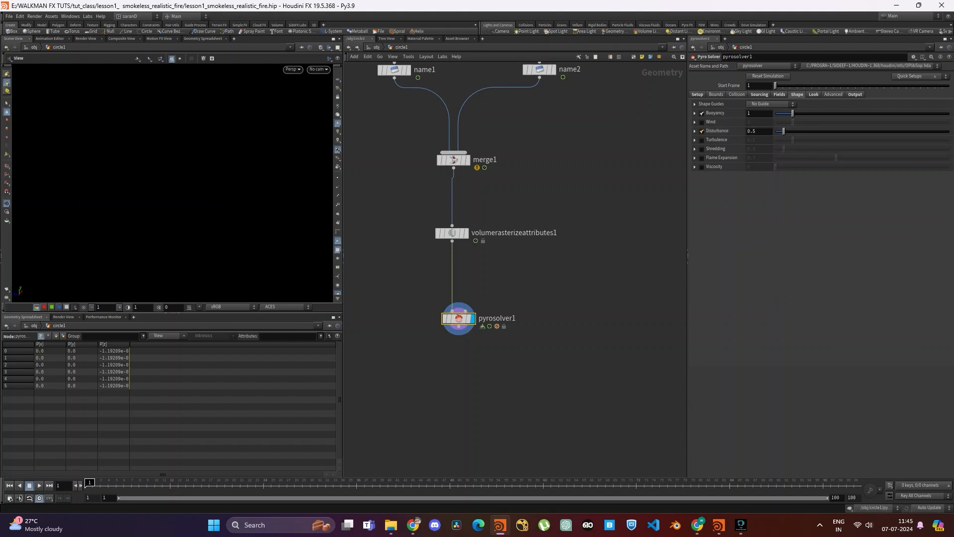
left_click(695, 131)
left_click(695, 132)
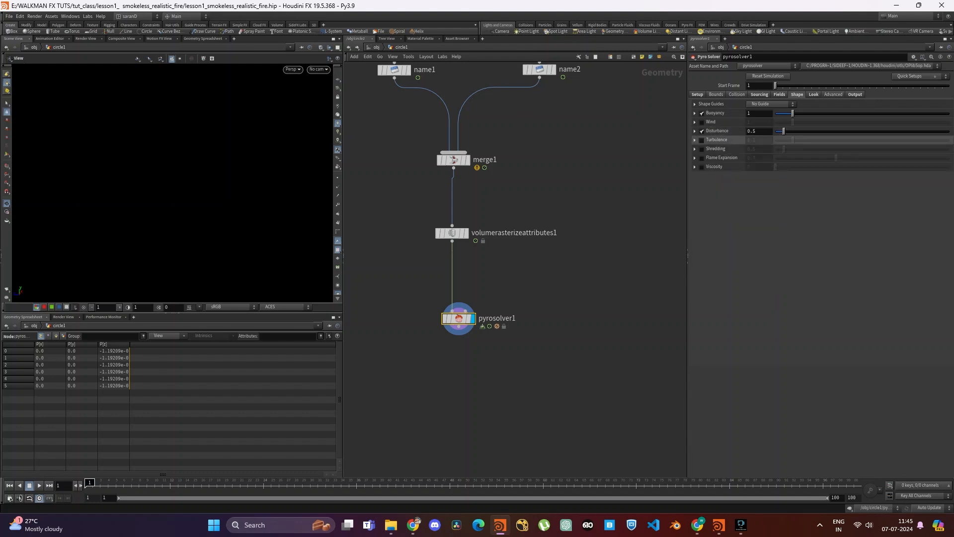
left_click(695, 131)
left_click_drag(758, 159, 751, 159)
key("BackSpace")
type("05")
key("Return")
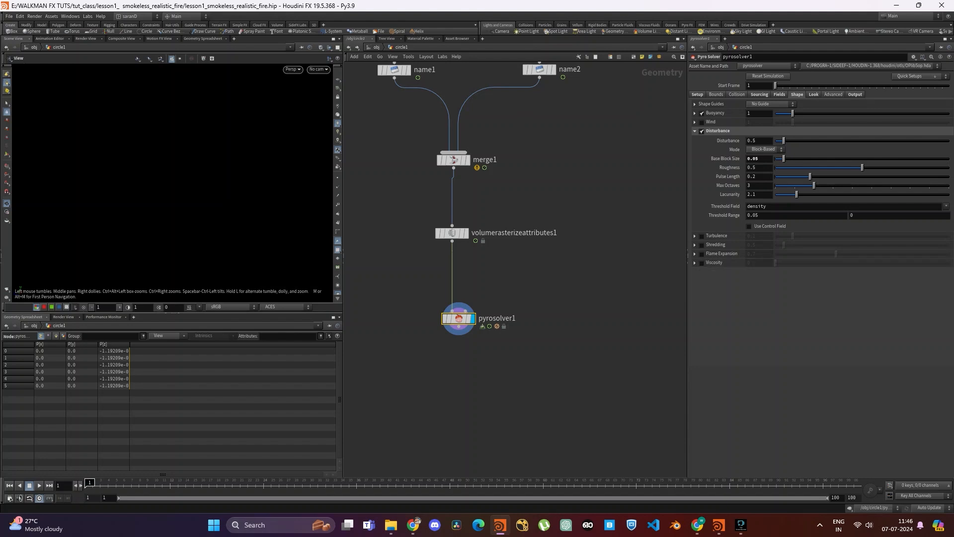
- Enable Viscosity on the Pyro Solver and set it to 0.05
left_click(702, 262)
left_click(759, 262)
type("0.05")
key("Return")
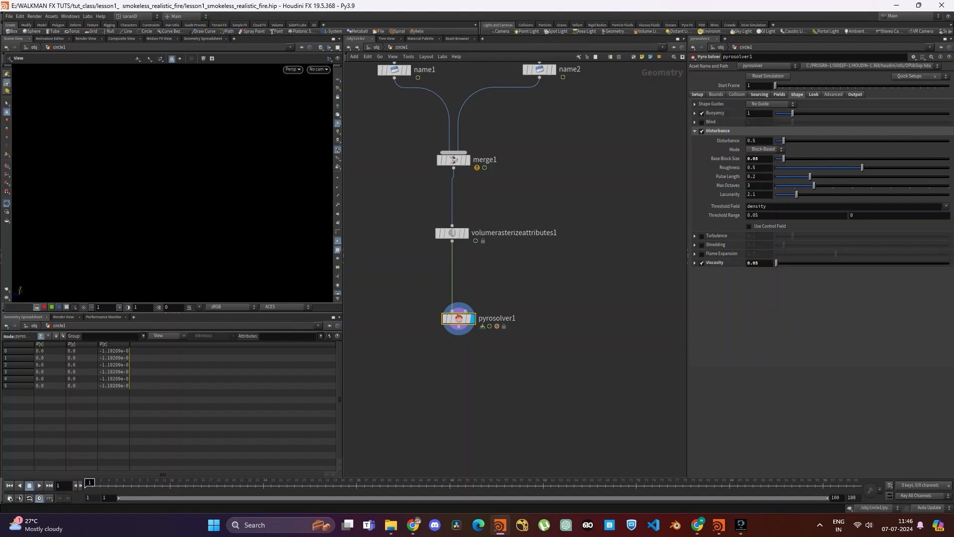
- Set the Pyro Solver's Buoyancy Scale to 0.1
left_click(695, 113)
double_click(753, 123)
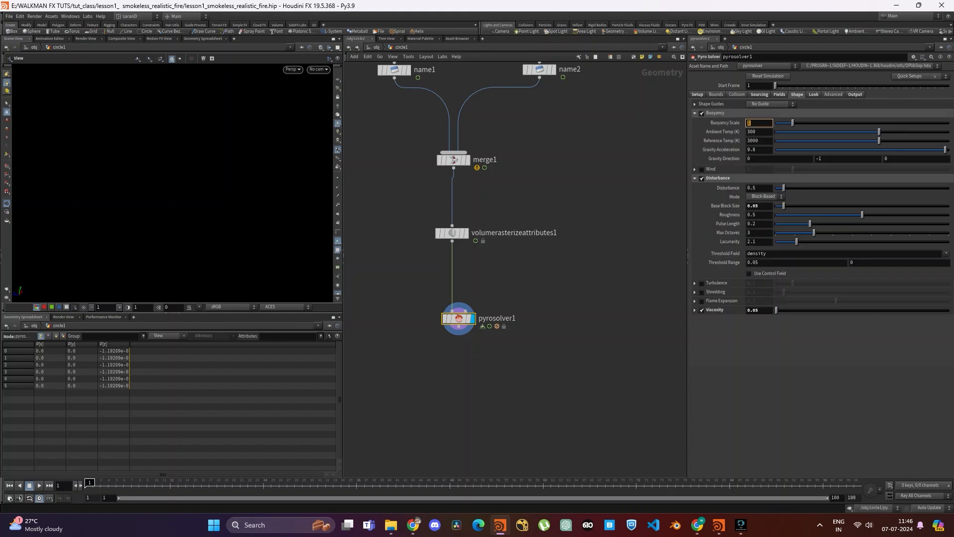
type("0.1")
key("Return")
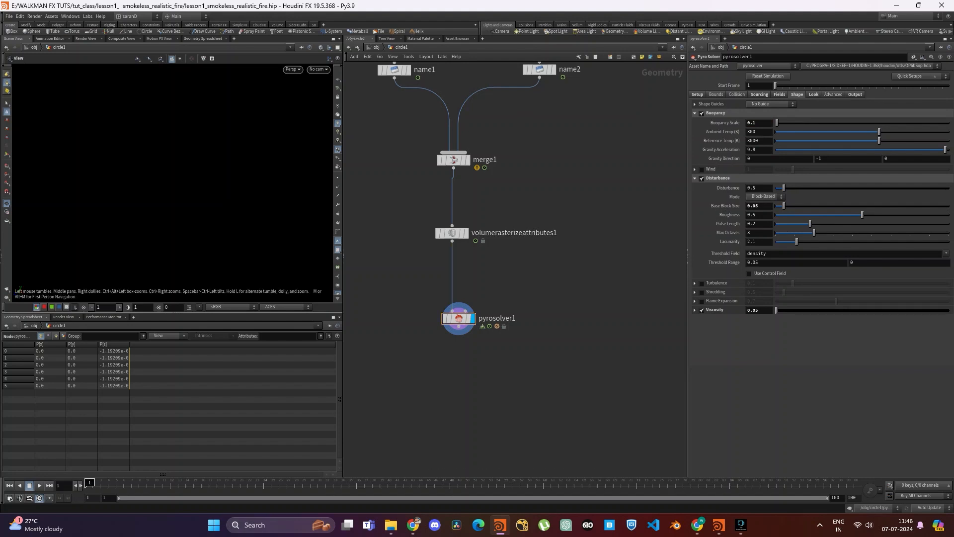
- Render a viewport flipbook of the simulation with the end frame set to 60
left_click(7, 289)
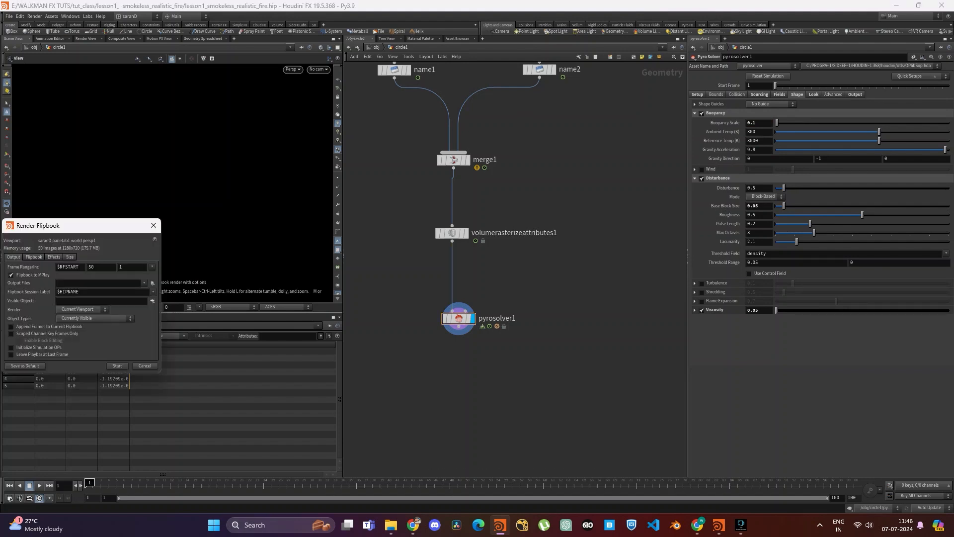
double_click(92, 267)
type("60")
key("Return")
left_click(118, 365)
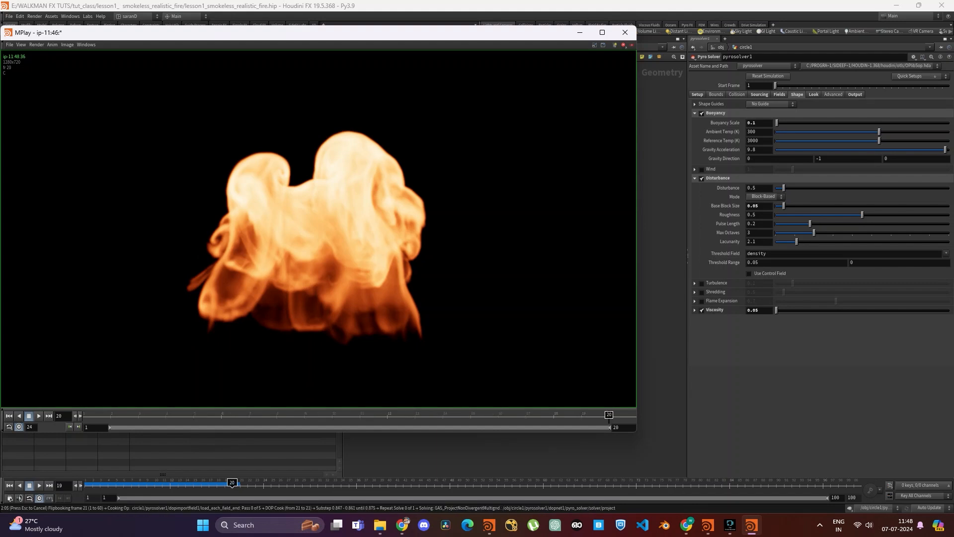
- Play back the flipbook frames and examine the flame motion up close, closing the player when finished
left_click_drag(318, 33, 391, 45)
scroll(392, 240, "down", 3)
scroll(392, 241, "up", 5)
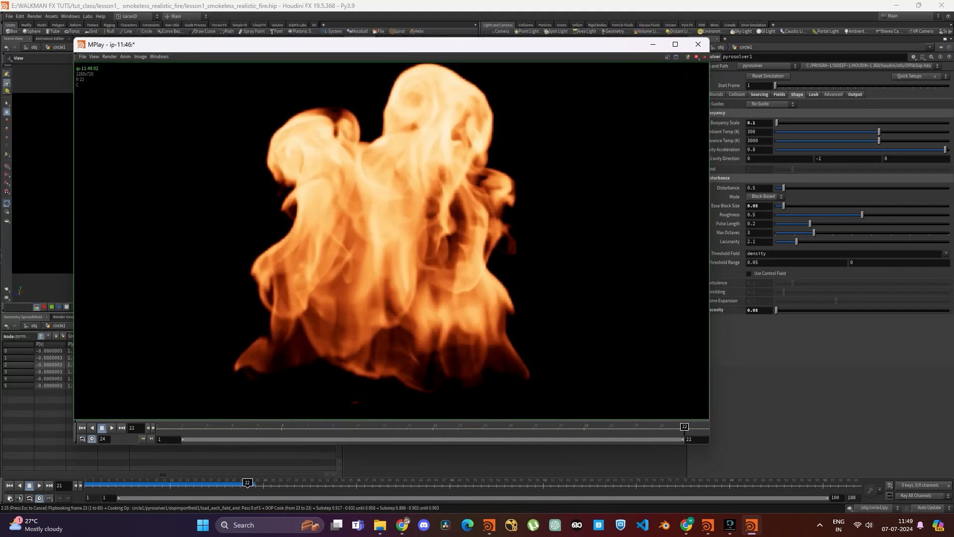
scroll(392, 240, "down", 3)
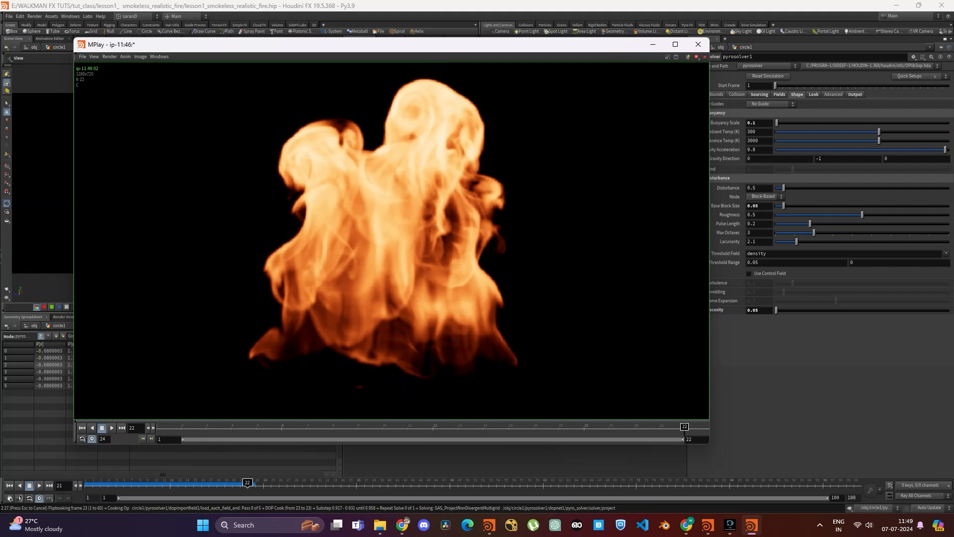
scroll(392, 241, "down", 1)
key("Up")
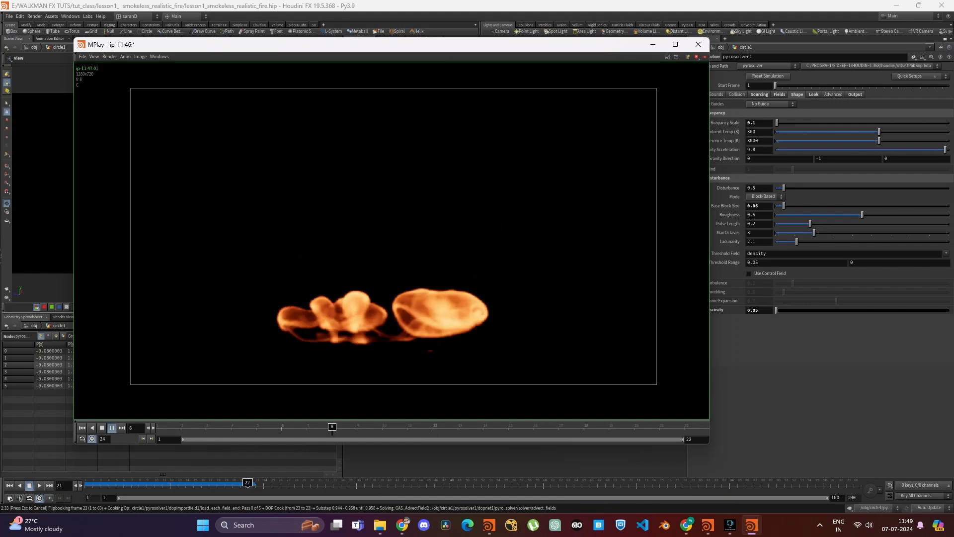
scroll(367, 177, "down", 2)
scroll(394, 141, "up", 1)
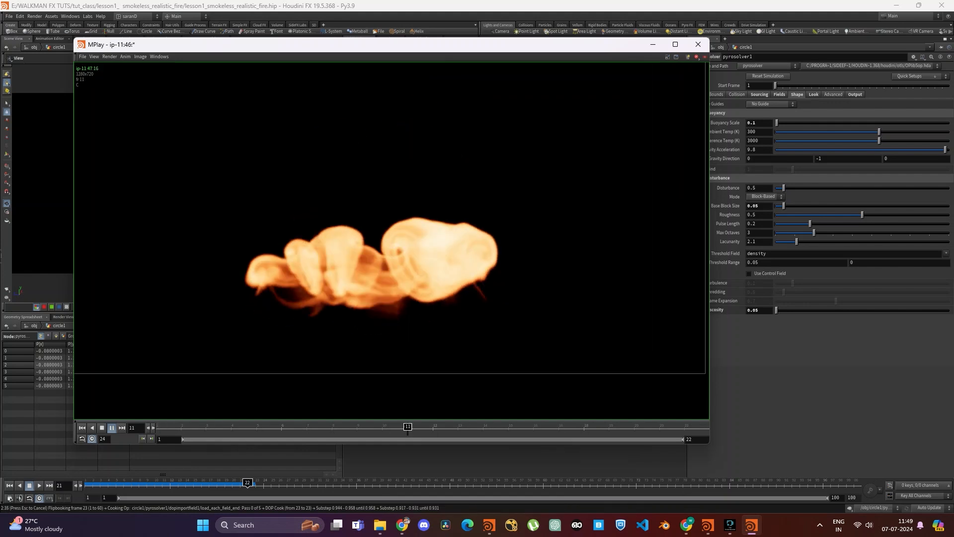
scroll(394, 140, "up", 1)
scroll(407, 247, "down", 3)
middle_click_drag(408, 247, 408, 197)
scroll(405, 202, "up", 4)
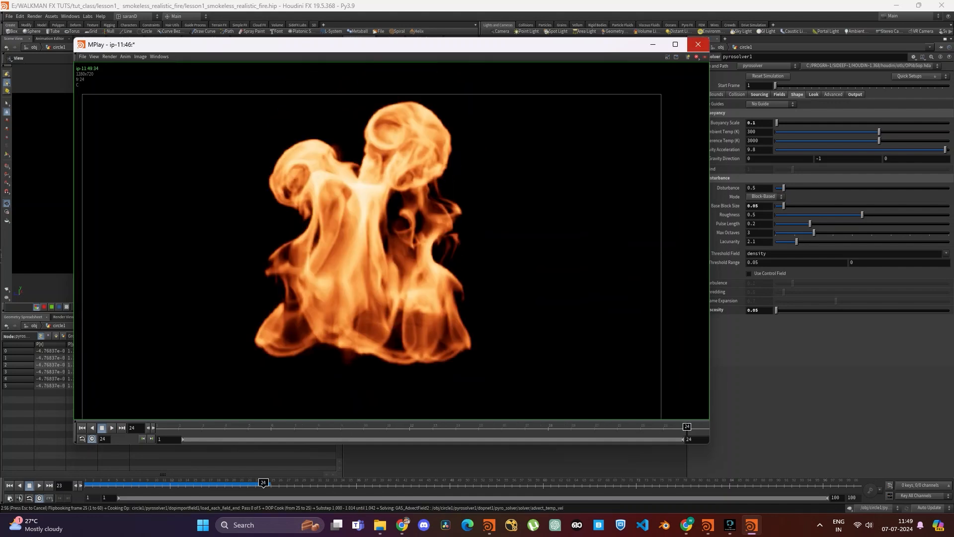
left_click(698, 44)
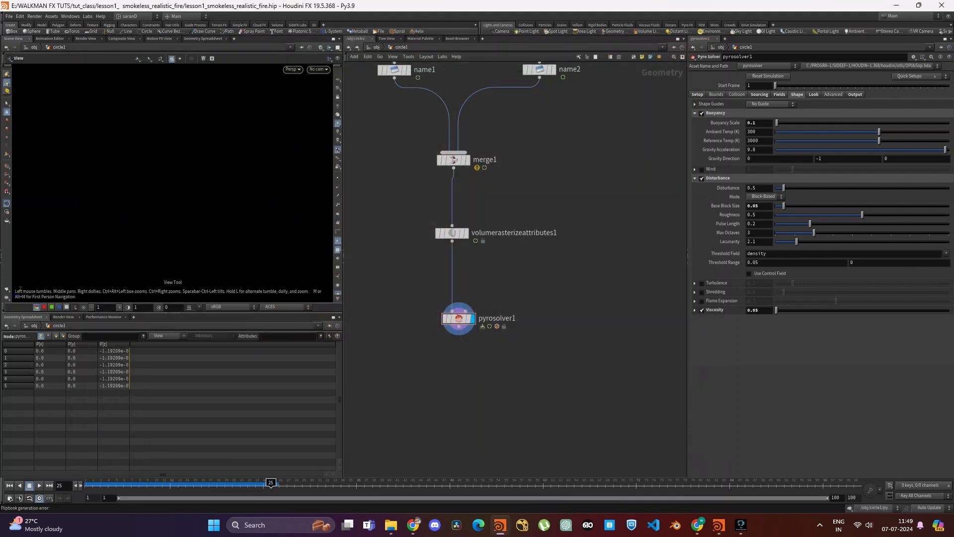
- Add a File Cache node below pyrosolver1 in the network
key("Tab")
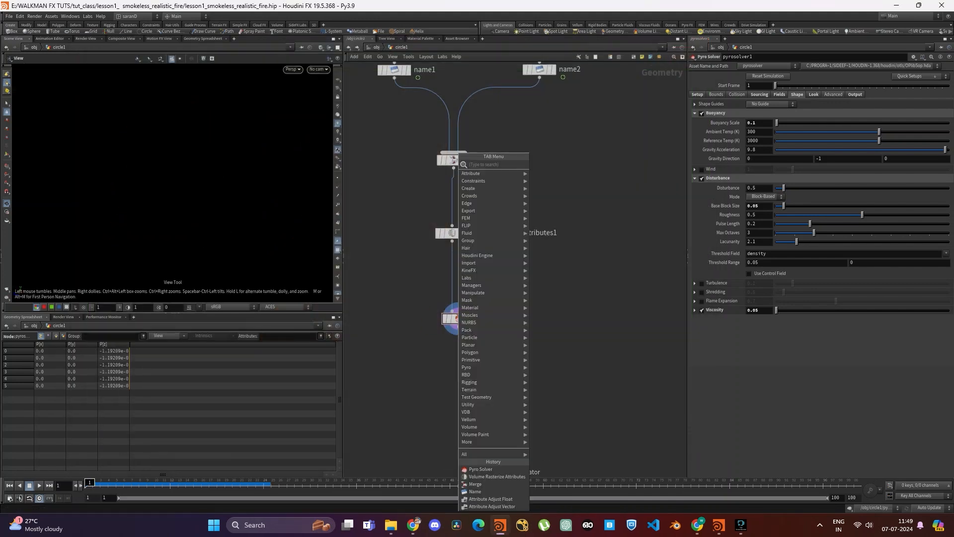
type("filecache")
key("Return")
left_click(458, 381)
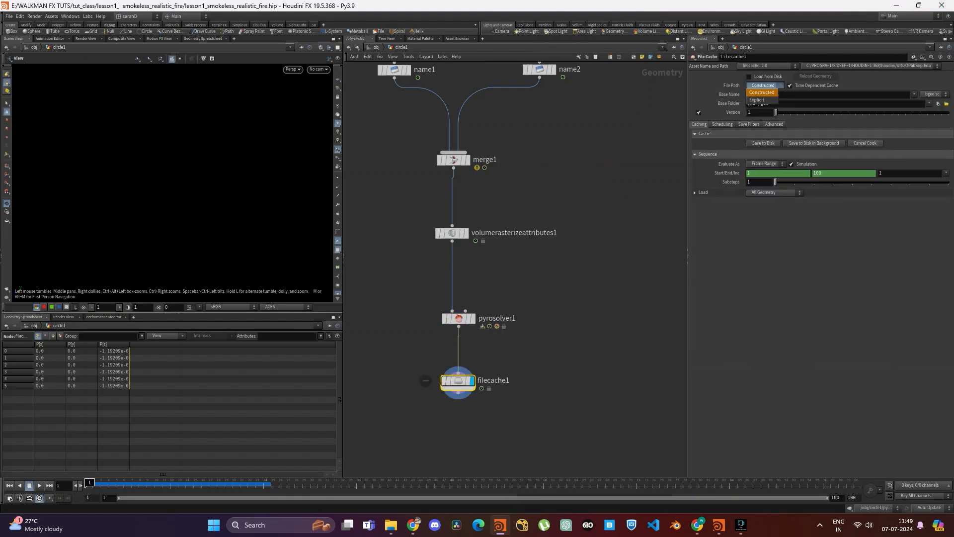
- Switch the cache's file path to Explicit and set the geometry file to $HIP/geo/$OS/$OS.$F.bgeo.sc
left_click(765, 85)
left_click(764, 95)
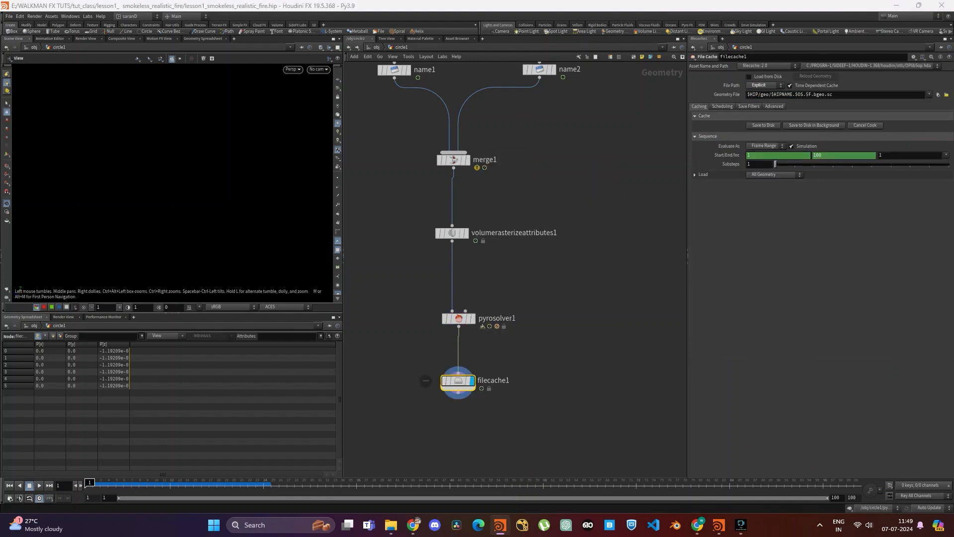
left_click(840, 95)
key("BackSpace")
key("BackSpace")
key("BackSpace")
key("BackSpace")
key("BackSpace")
key("BackSpace")
key("BackSpace")
key("BackSpace")
key("BackSpace")
key("BackSpace")
key("BackSpace")
key("BackSpace")
key("BackSpace")
key("BackSpace")
key("BackSpace")
key("BackSpace")
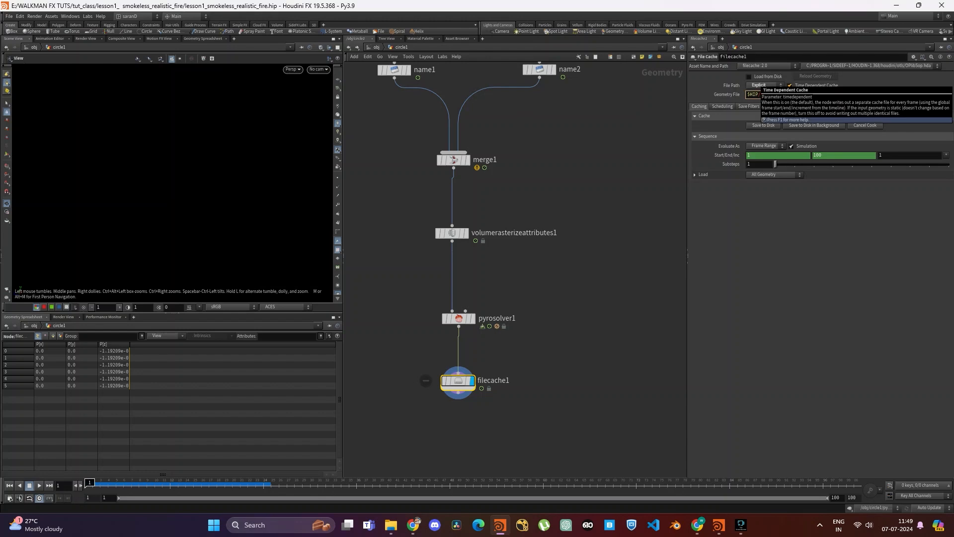
key("BackSpace")
key("BackSpace")
key("BackSpace")
key("BackSpace")
key("BackSpace")
key("BackSpace")
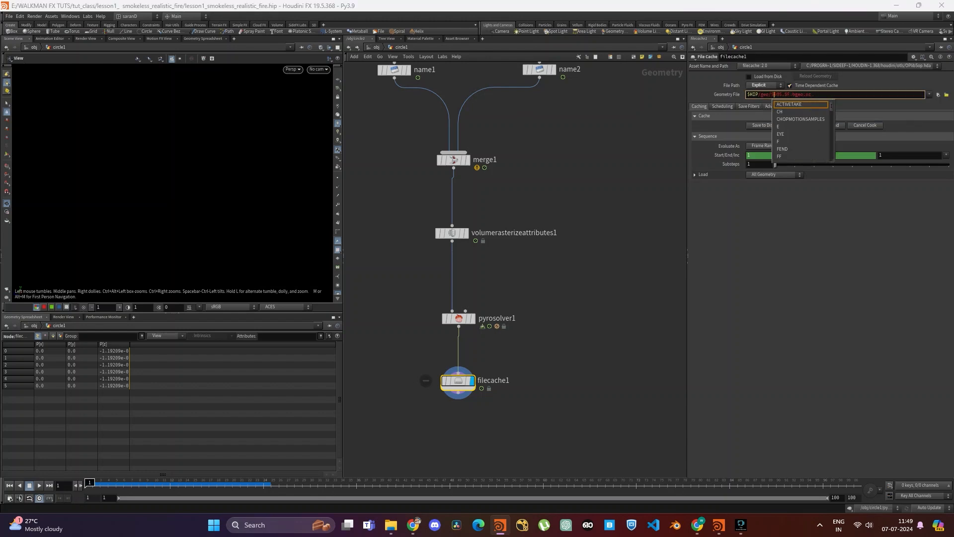
type("OS/")
key("Return")
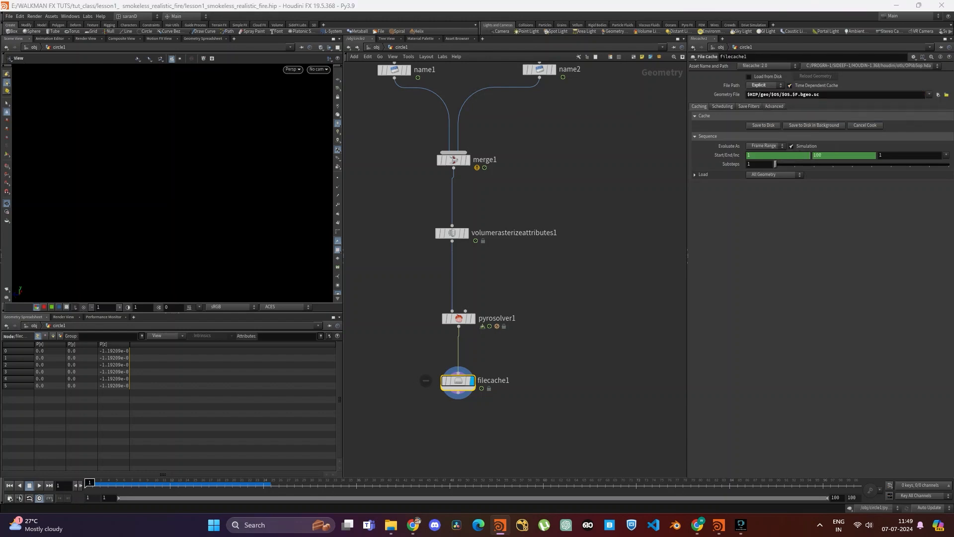
- Delete the channels on the cache's frame range, set its end frame to 150, and save the cache to disk
right_click(720, 155)
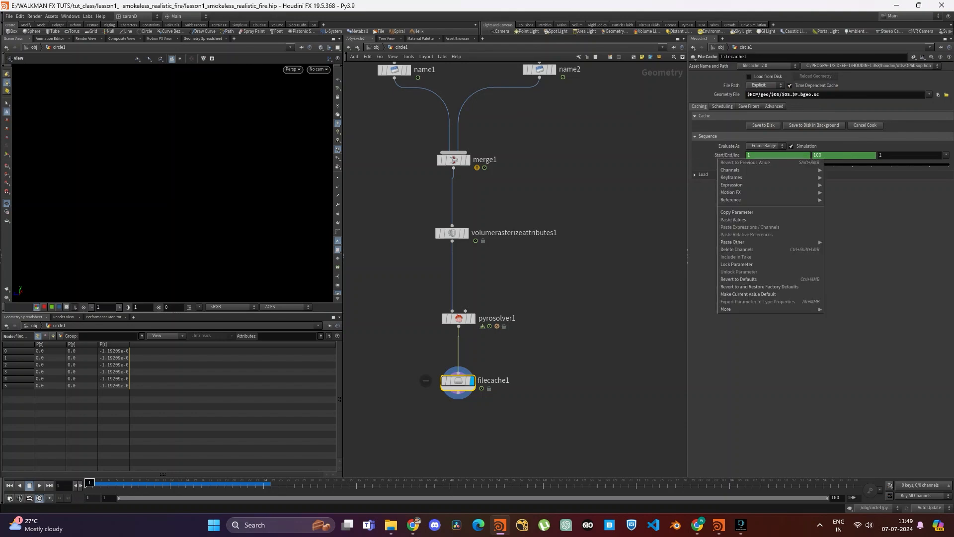
left_click(746, 250)
double_click(817, 155)
type("150")
key("Return")
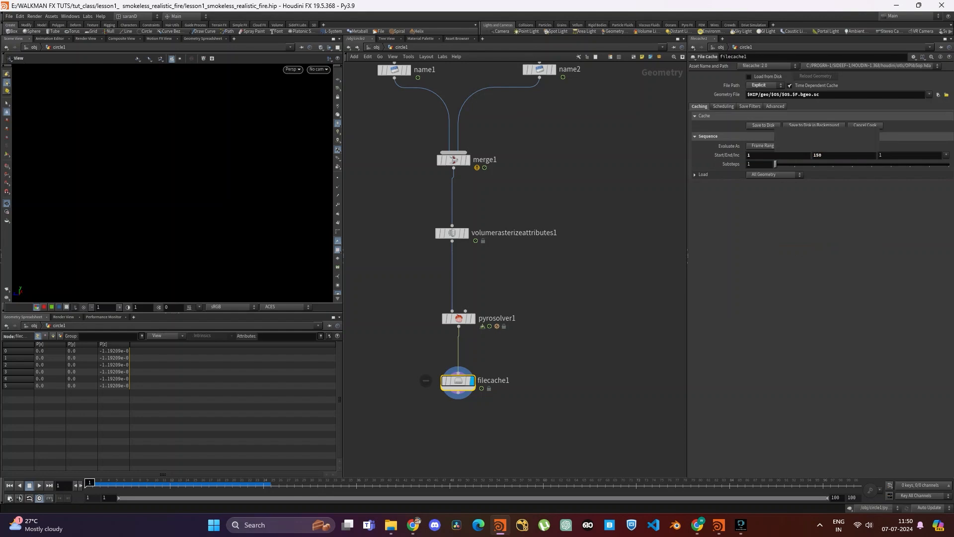
left_click(775, 126)
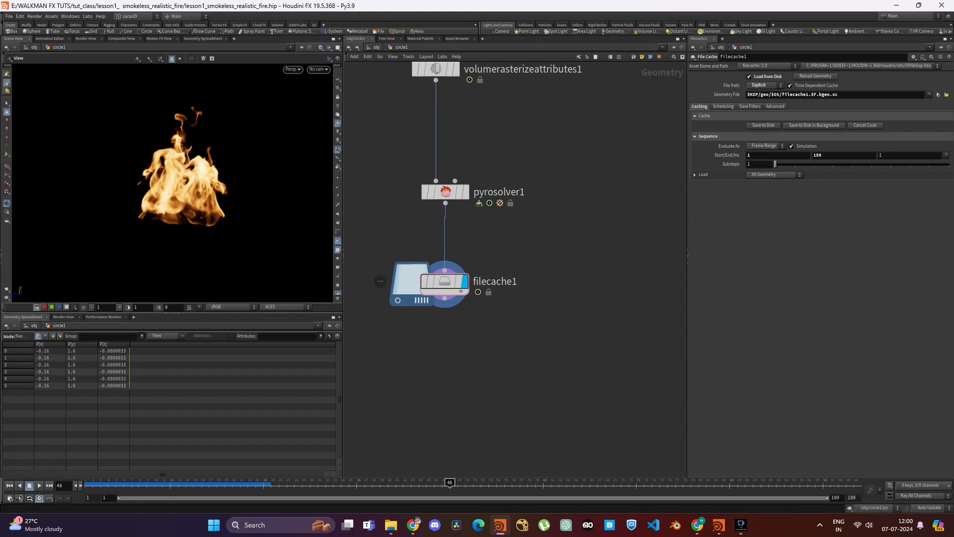
- Select the file cache, go to frame 55, and render a flipbook of the cached fire with end frame 150
left_click_drag(553, 323, 425, 256)
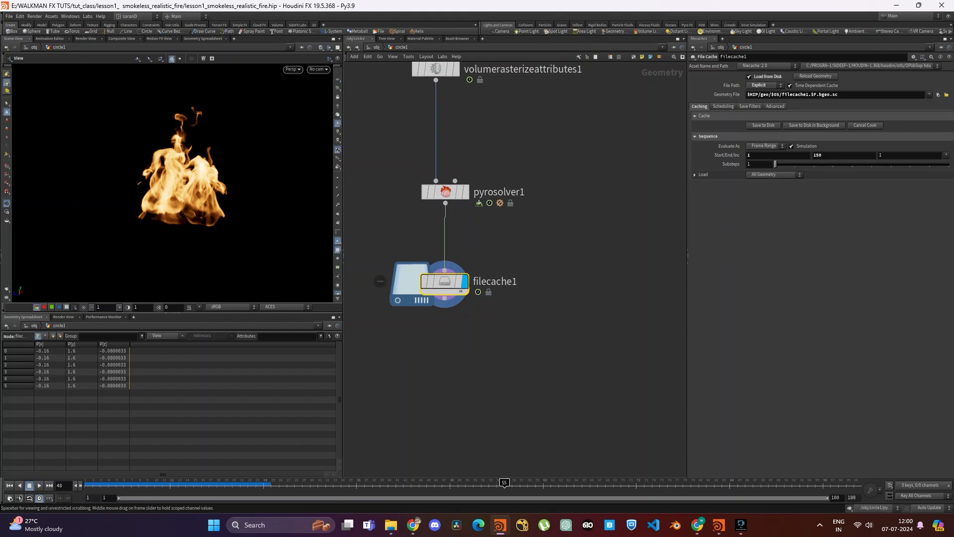
left_click(505, 483)
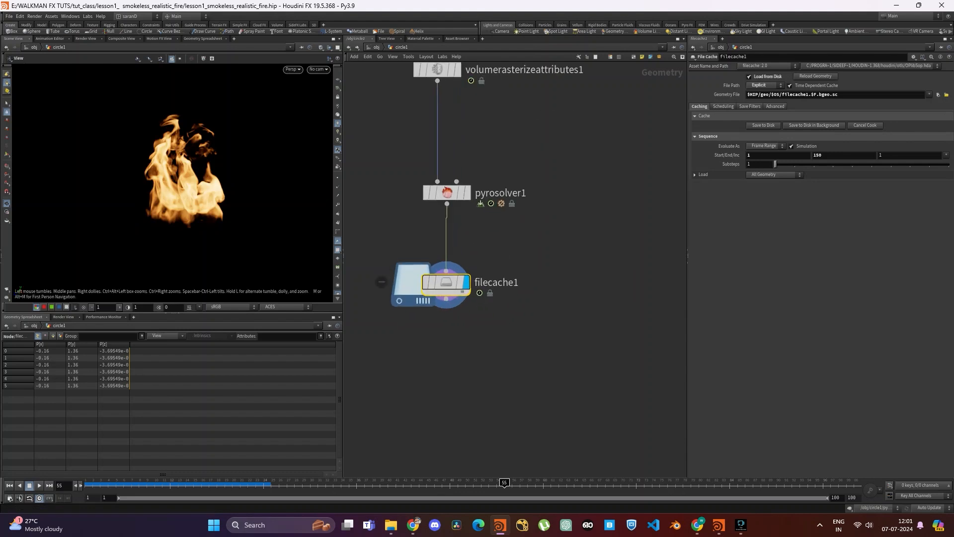
left_click(6, 289, "ctrl")
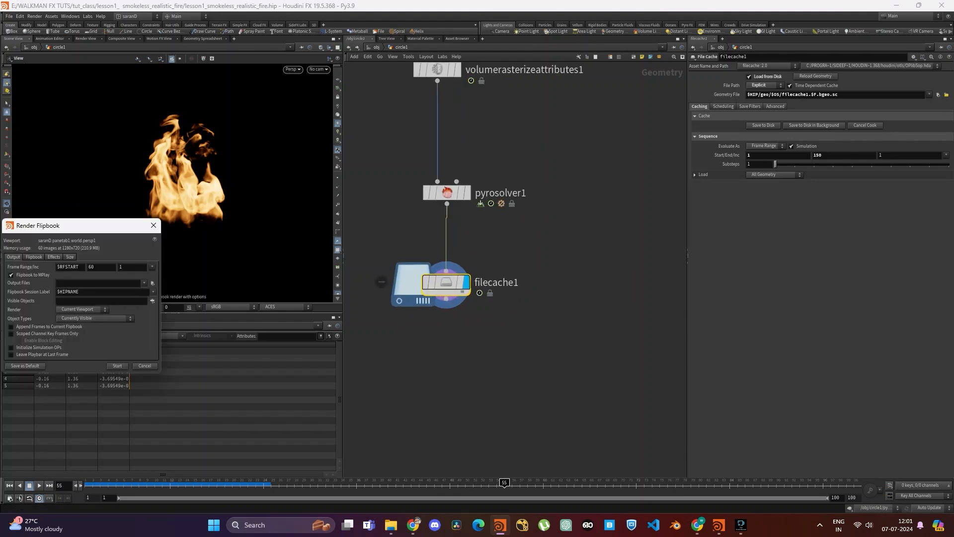
double_click(92, 267)
type("150")
key("Return")
left_click(117, 365)
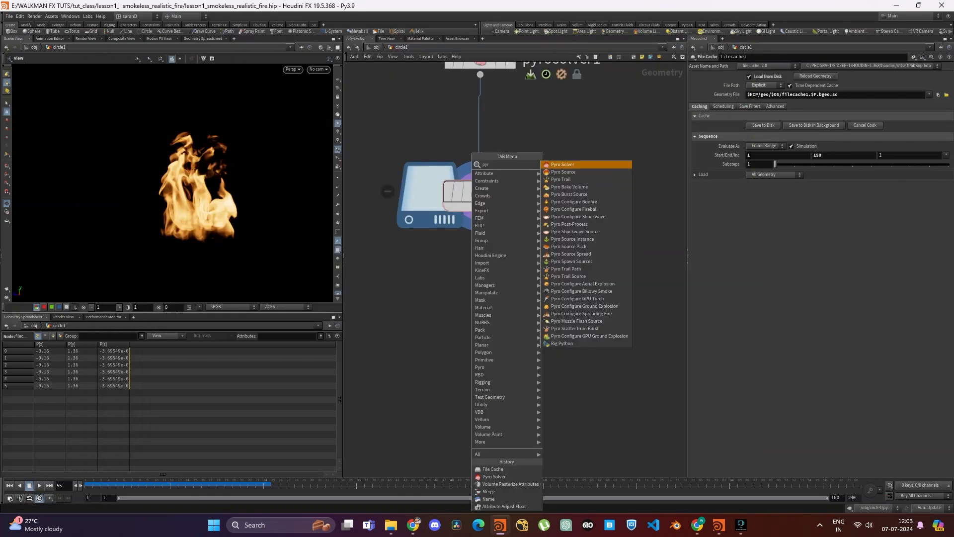
- Add a Pyro Post-Process node below filecache1 and display its result
type("opost")
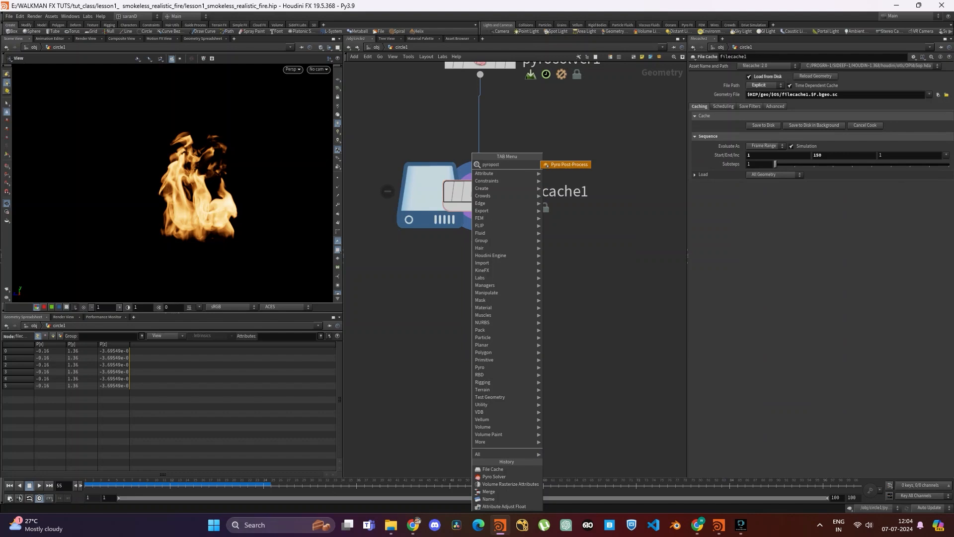
key("Return")
left_click(473, 309)
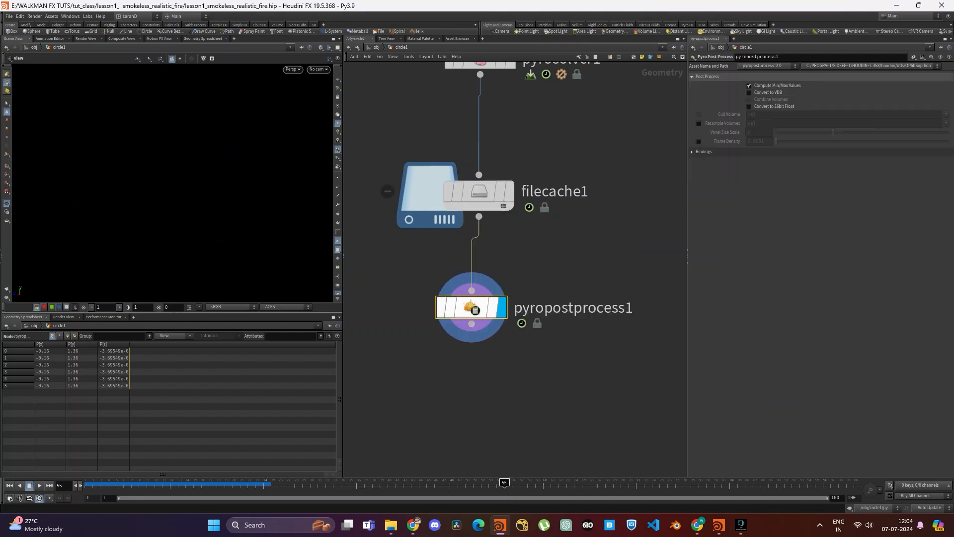
left_click_drag(568, 261, 344, 422)
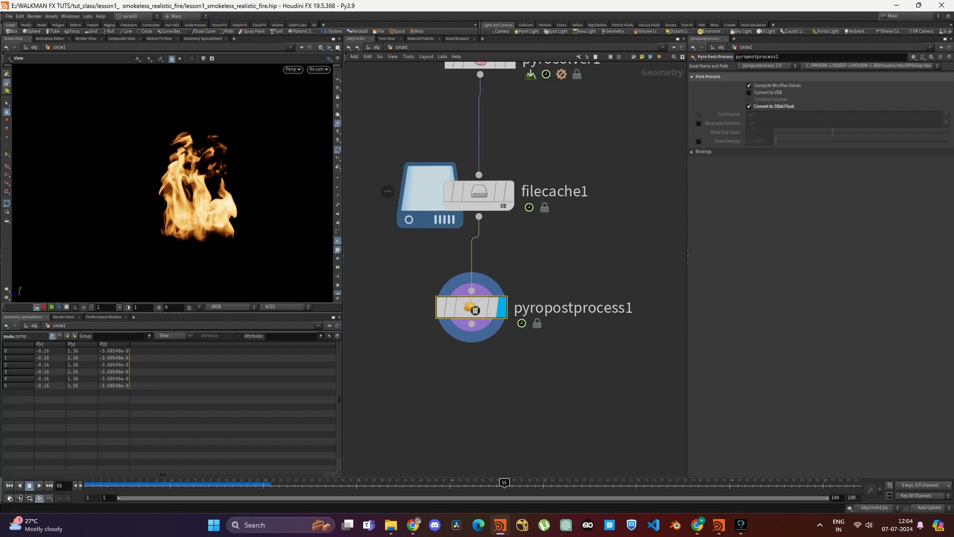
- Enable Resample Volumes and Flame Density on the post-process node, and check the file cache's node information for comparison
left_click(699, 123)
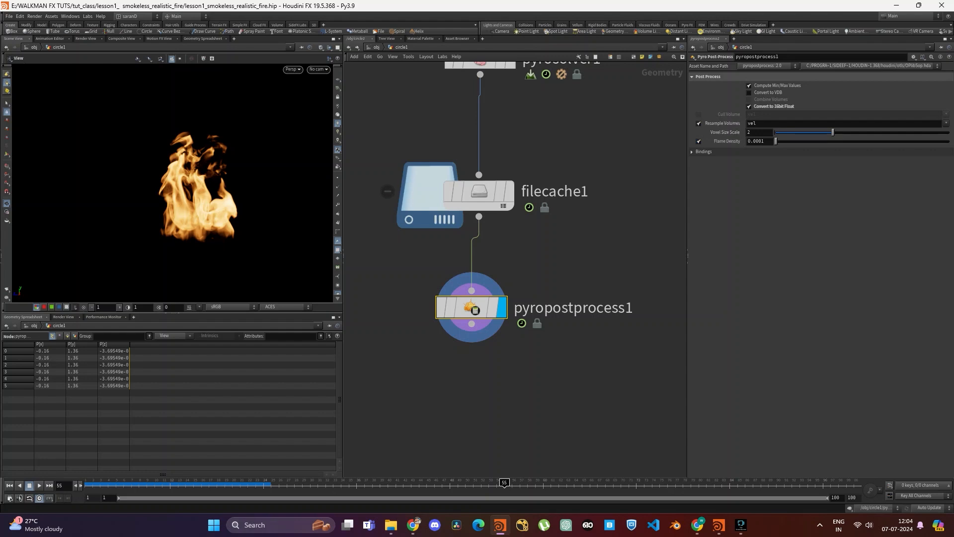
left_click(509, 191)
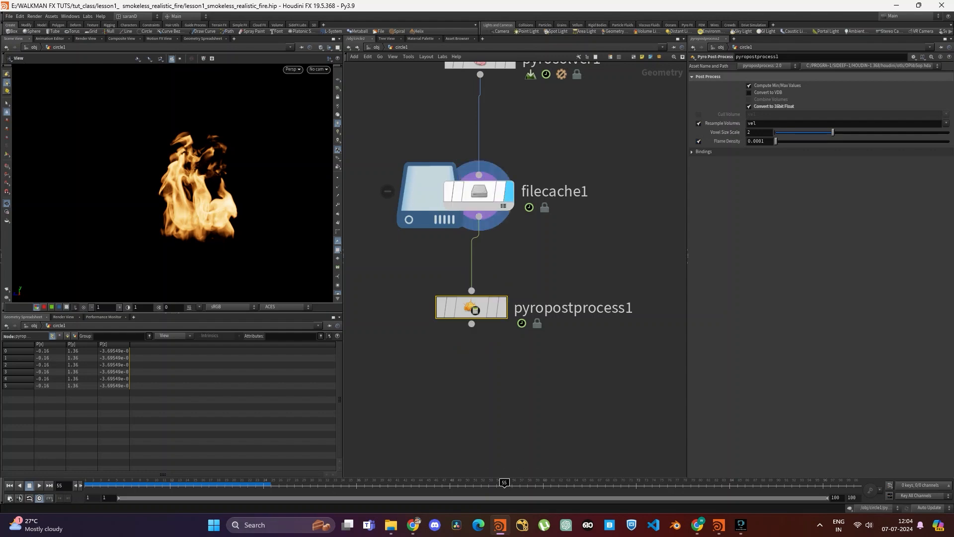
left_click(472, 191)
middle_click(472, 191)
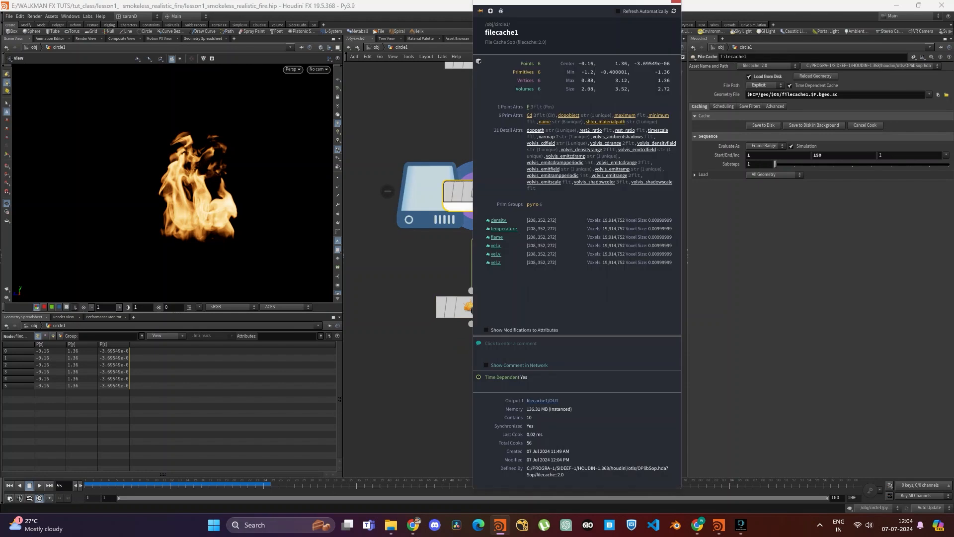
left_click(676, 2)
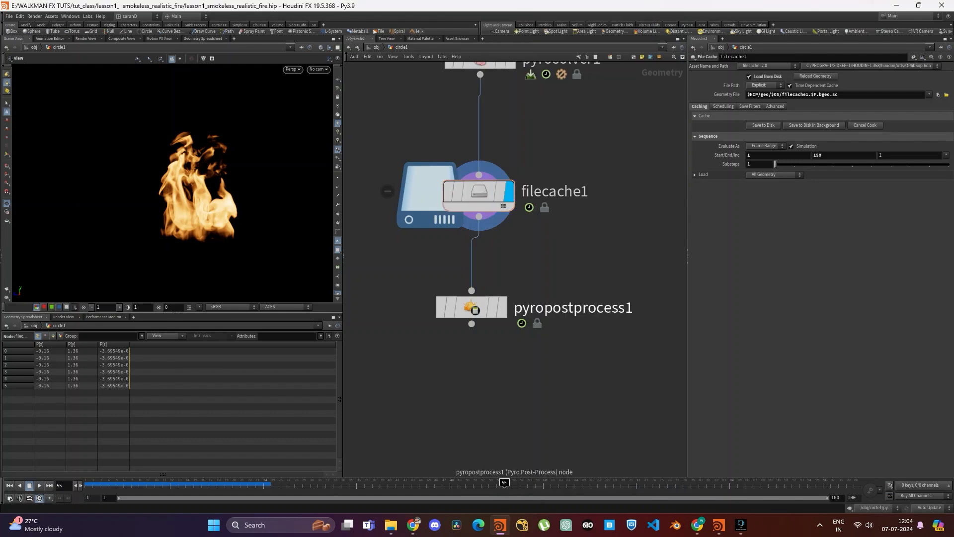
left_click(502, 307)
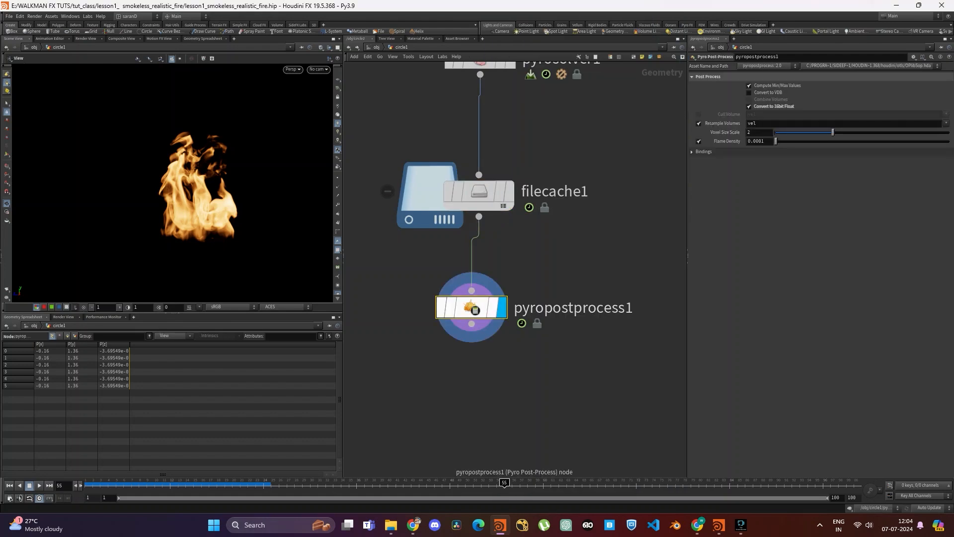
- Add a Pyro Bake Volume node below pyropostprocess1 and display its result
middle_click(474, 309)
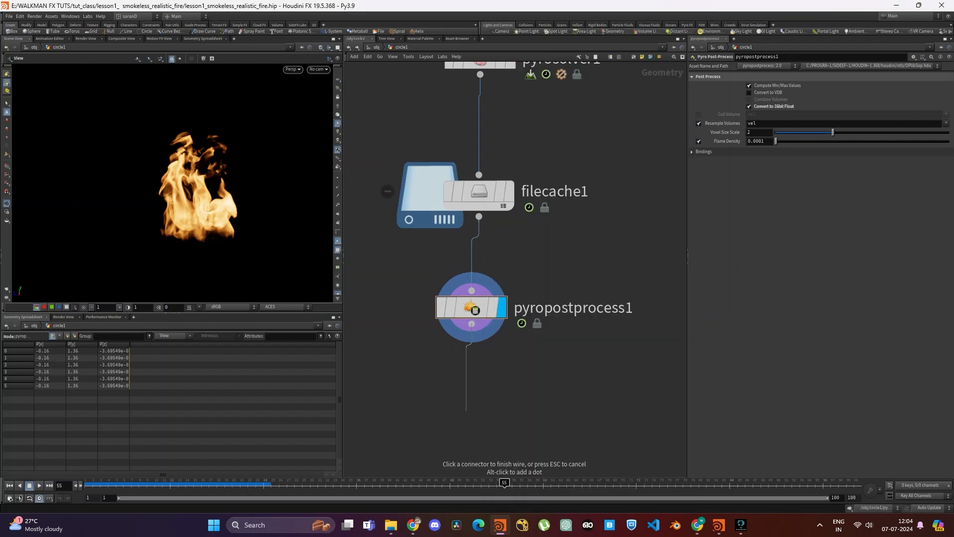
key("Tab")
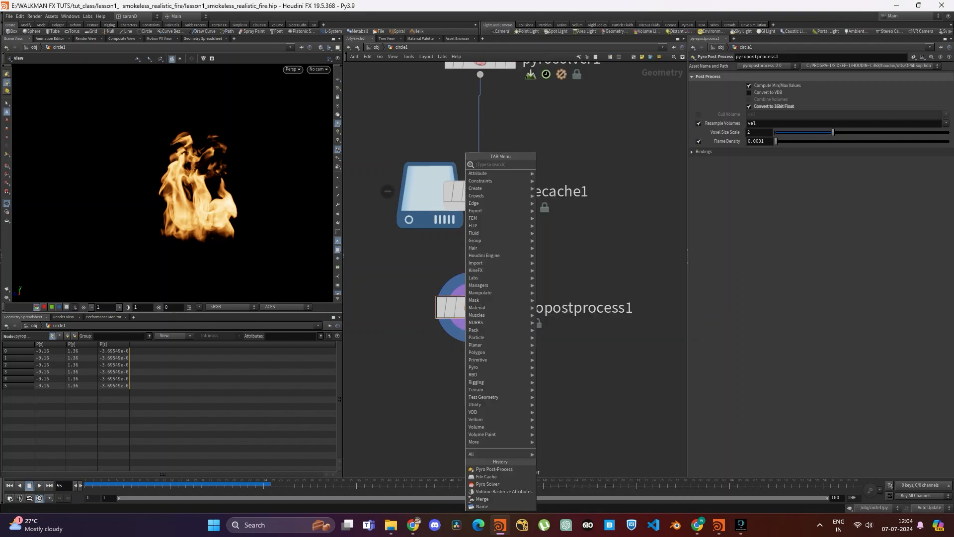
type("pyr")
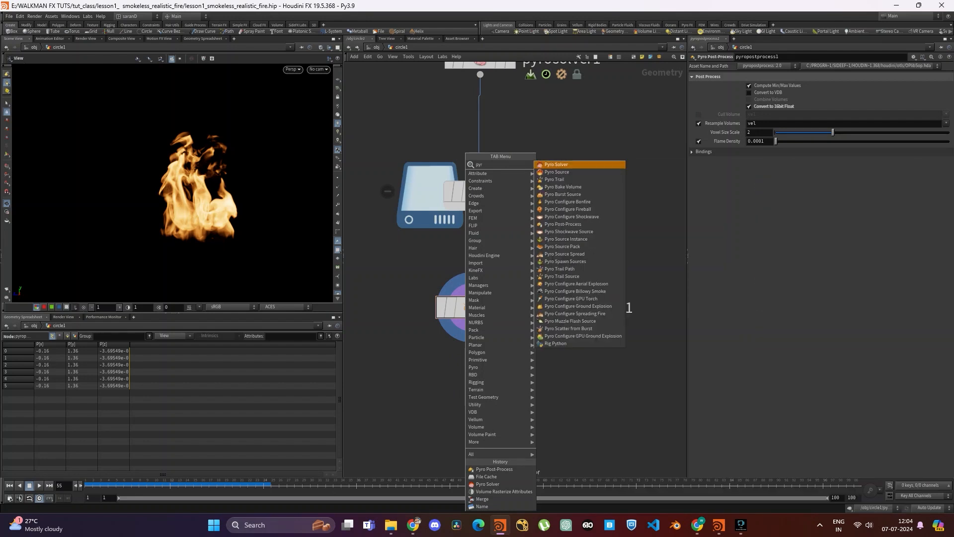
type("ob")
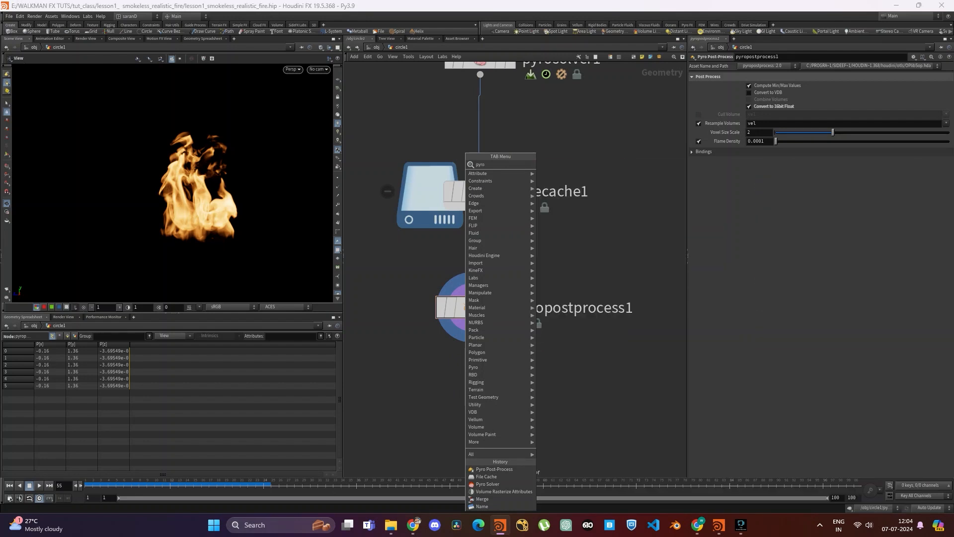
key("Return")
left_click(465, 405)
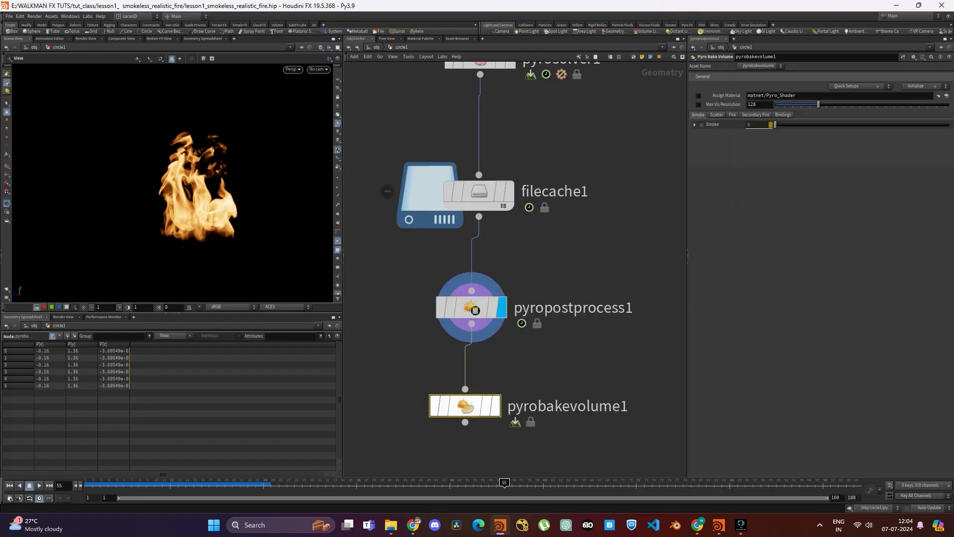
left_click(496, 406)
- Go to frame 1 and examine the Pyro Solver's smoke and fire look settings for matching the bake volume
scroll(595, 330, "down", 2)
middle_click_drag(595, 330, 576, 277)
left_click_drag(556, 294, 601, 328)
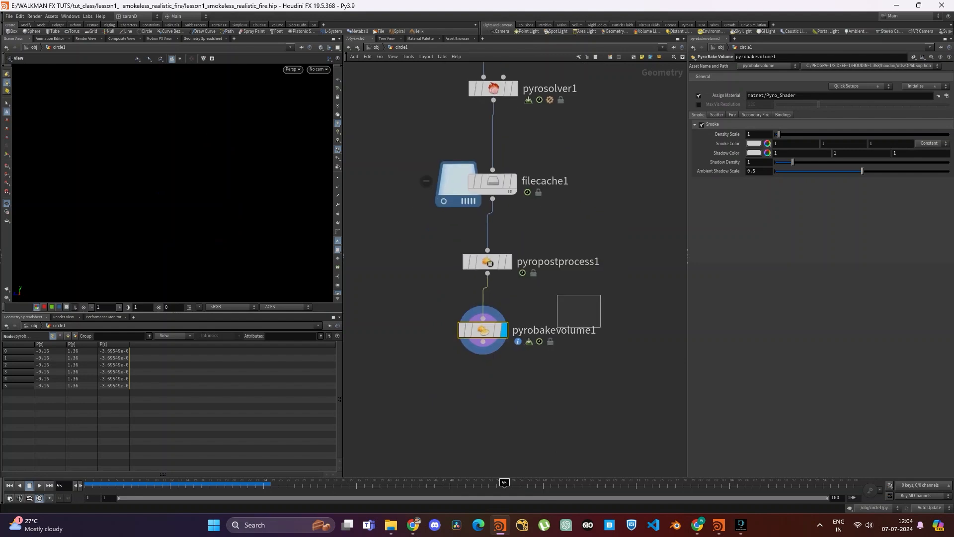
middle_click_drag(601, 328, 601, 420)
left_click(100, 484)
left_click_drag(100, 483, 90, 484)
left_click_drag(587, 126, 450, 222)
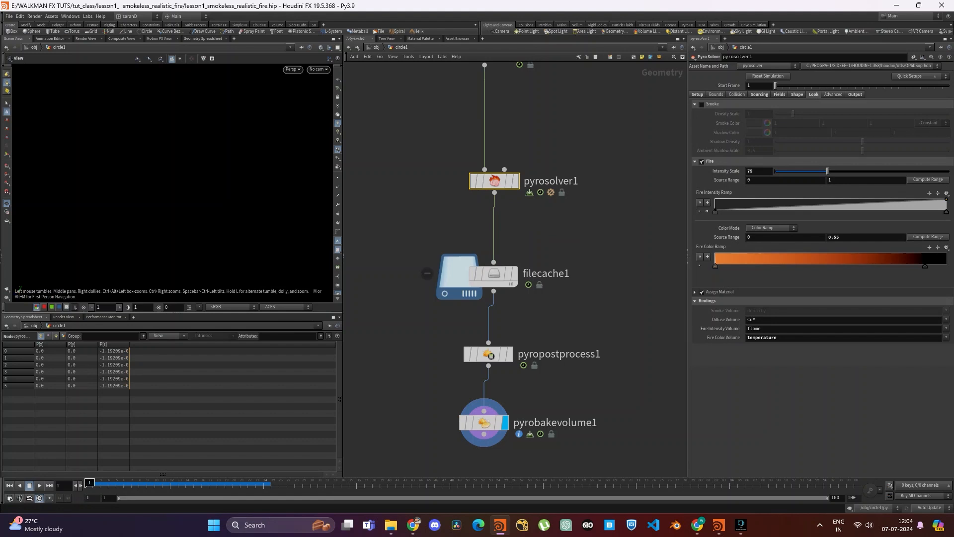
middle_click_drag(638, 402, 639, 292)
left_click_drag(639, 293, 419, 370)
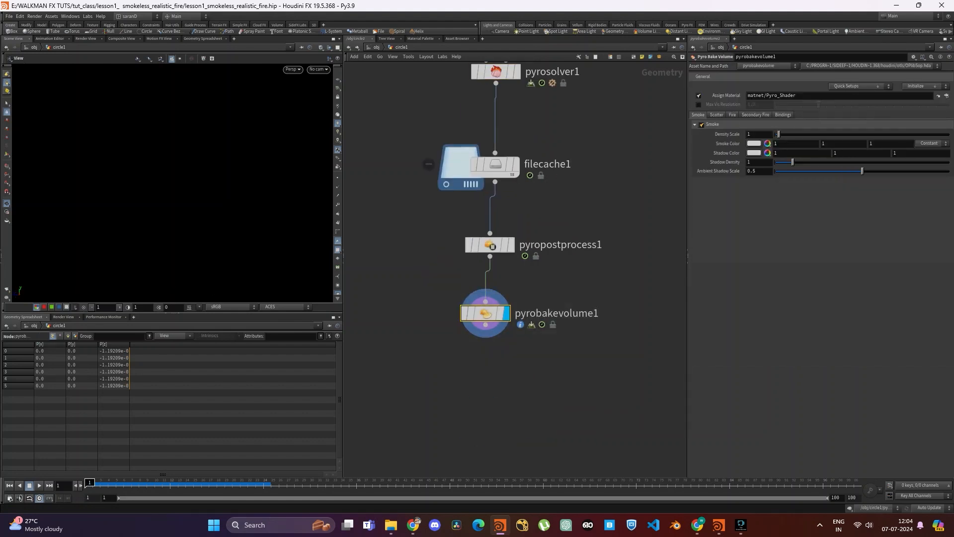
- Turn smoke off and fire on in pyrobakevolume1, setting the fire's intensity scale to 75 at frame 40
left_click(702, 124)
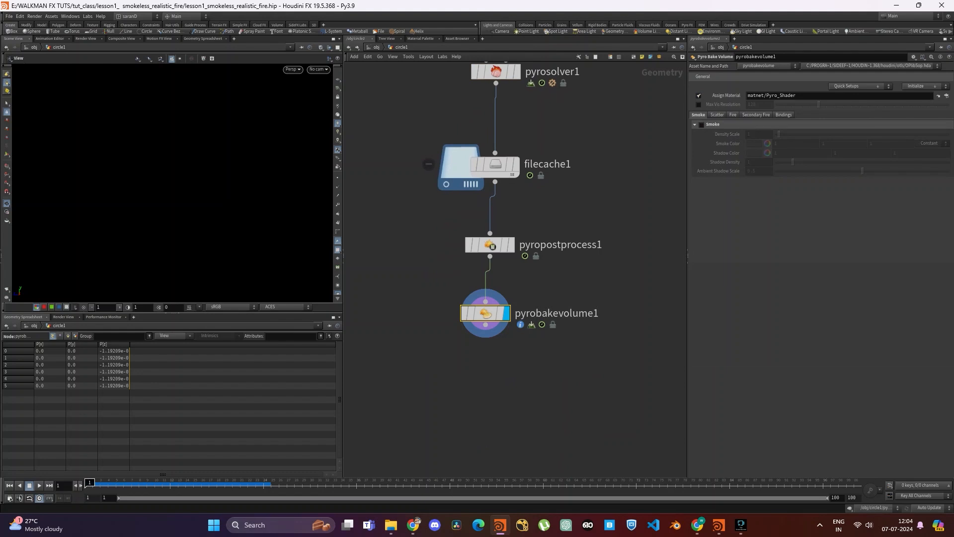
left_click(733, 115)
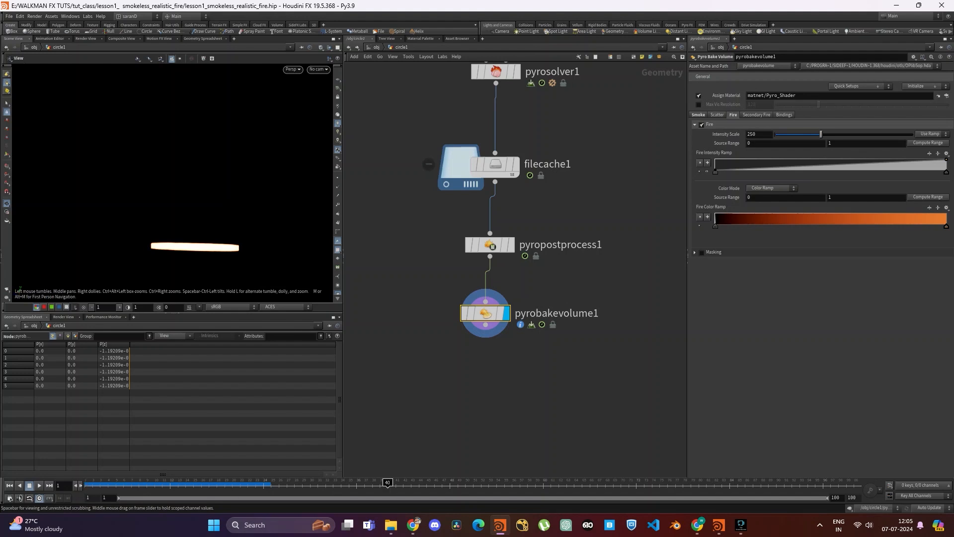
left_click(387, 482)
double_click(752, 134)
type("75")
key("Return")
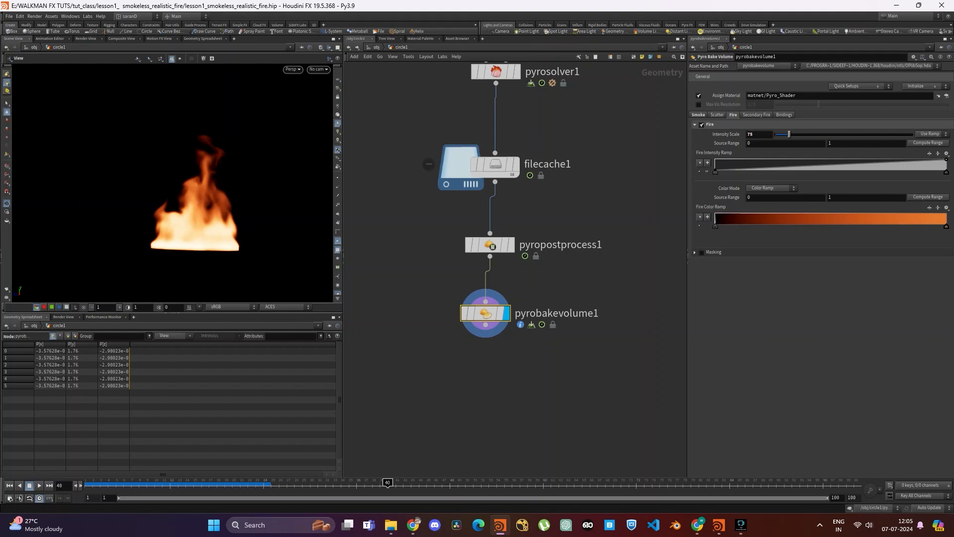
- Reverse the fire color ramp to run from orange to black, and set its source range maximum to 0.55
left_click_drag(715, 227, 858, 226)
left_click_drag(946, 226, 715, 226)
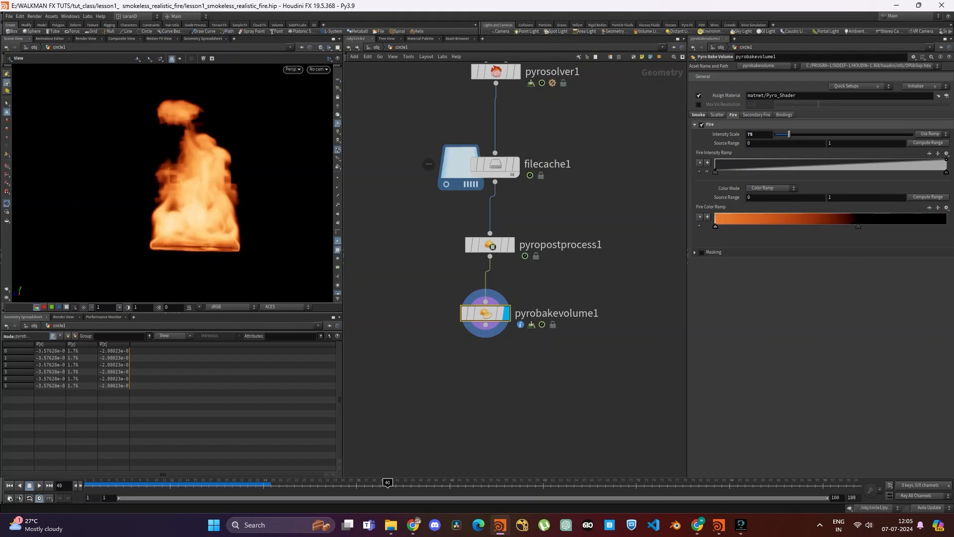
left_click_drag(859, 227, 887, 226)
left_click(866, 198)
type("0.55")
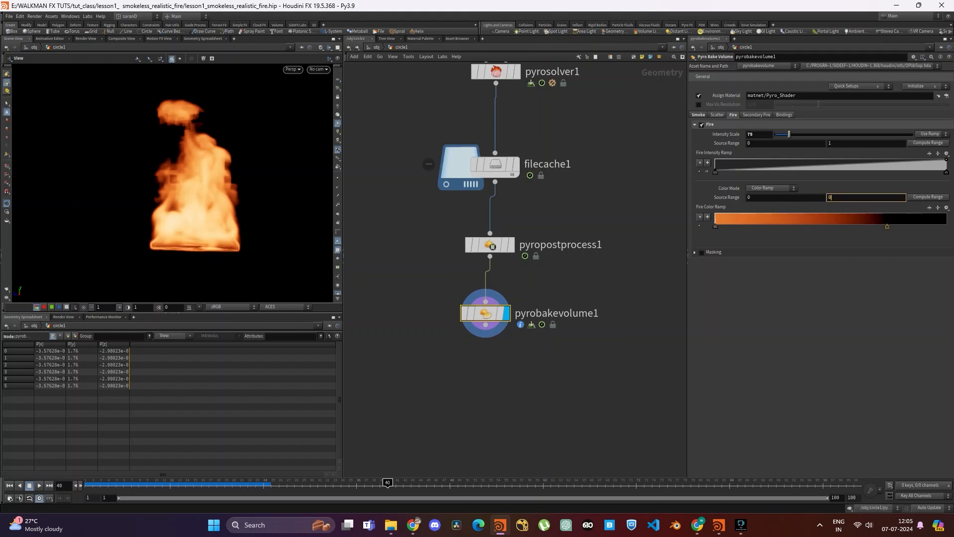
key("Return")
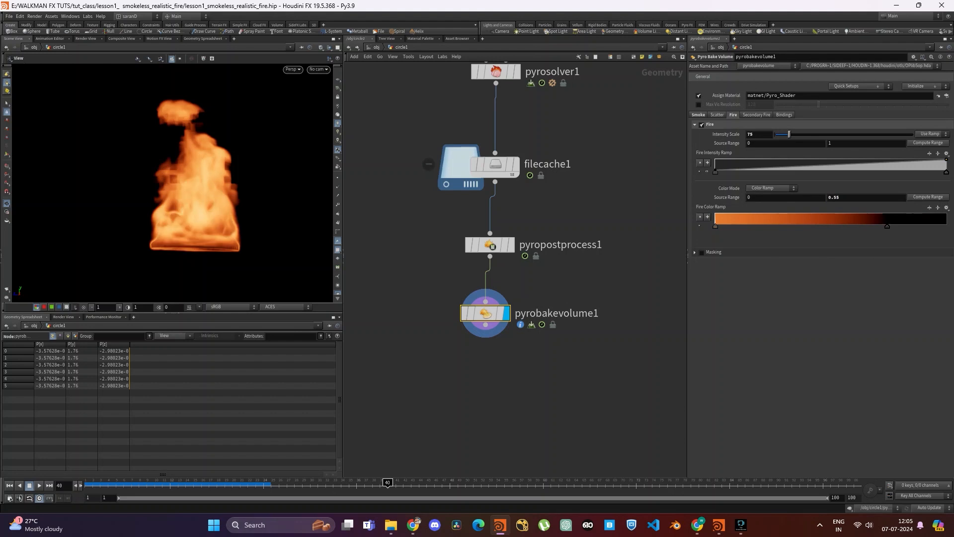
- Try burn as the Intensity Volume in the bake volume's fire bindings
left_click(784, 114)
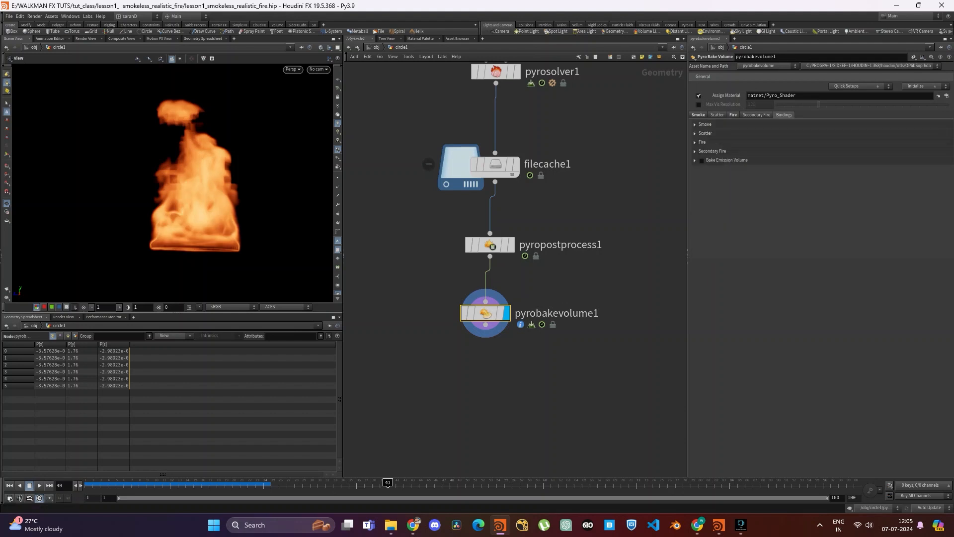
left_click(702, 142)
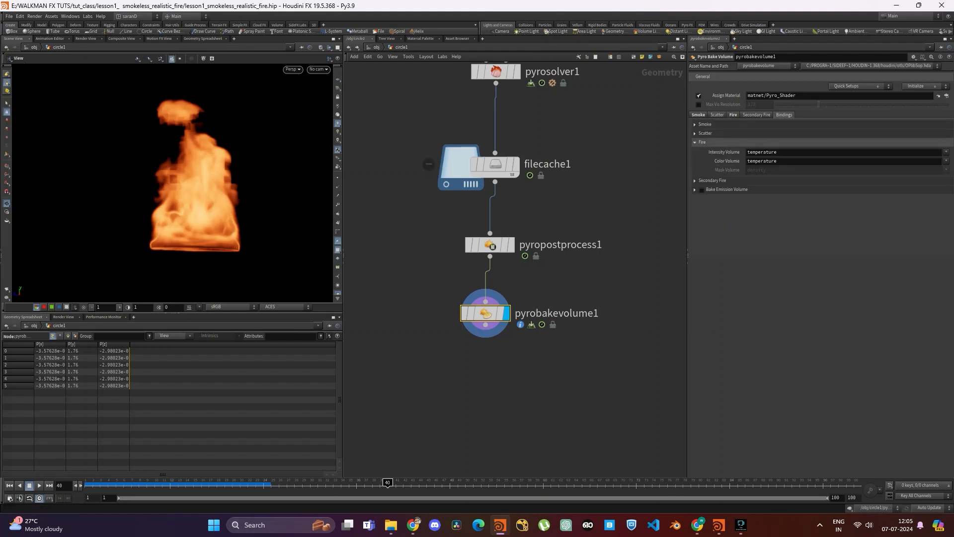
double_click(761, 152)
type("bu")
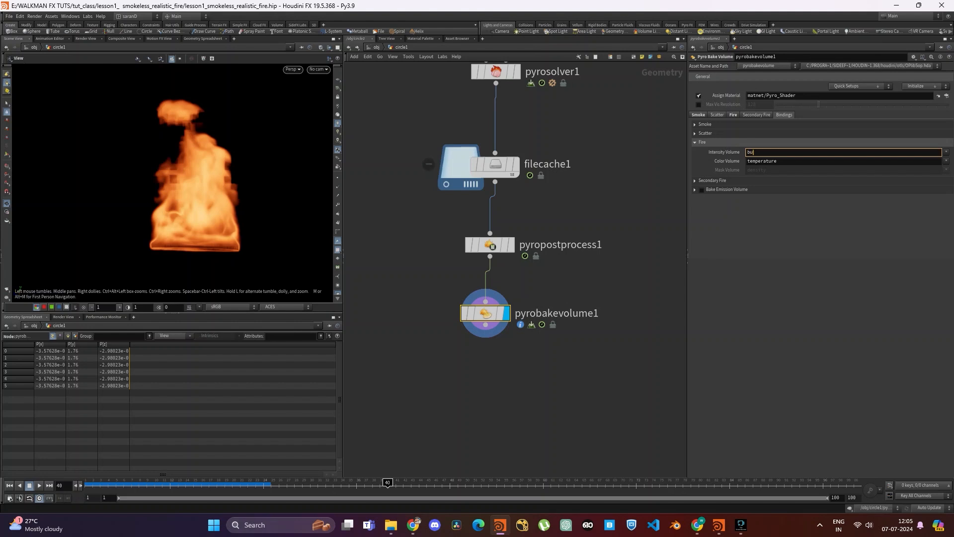
type("rn")
key("Return")
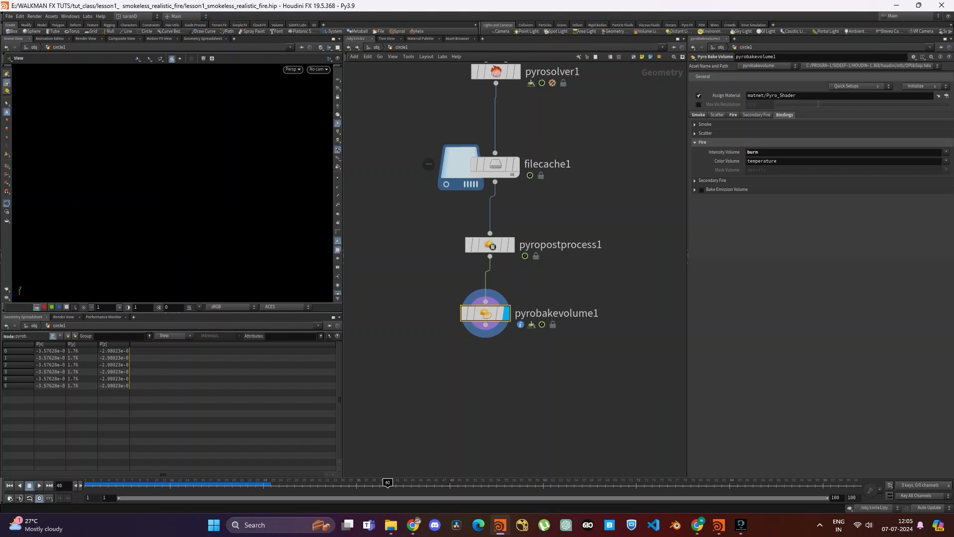
- Set the Intensity Volume in the bake volume's fire bindings to flame
left_click_drag(763, 152, 496, 153)
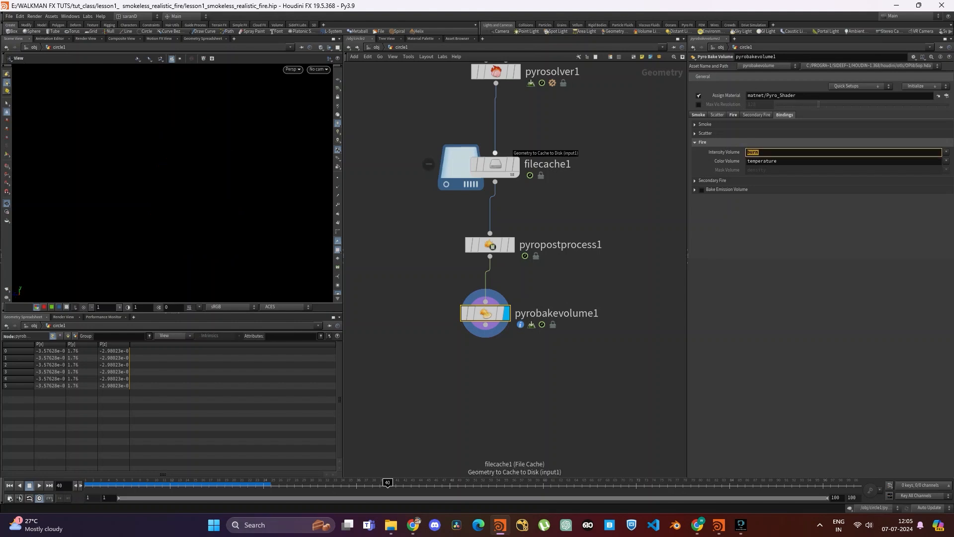
type("file")
key("Return")
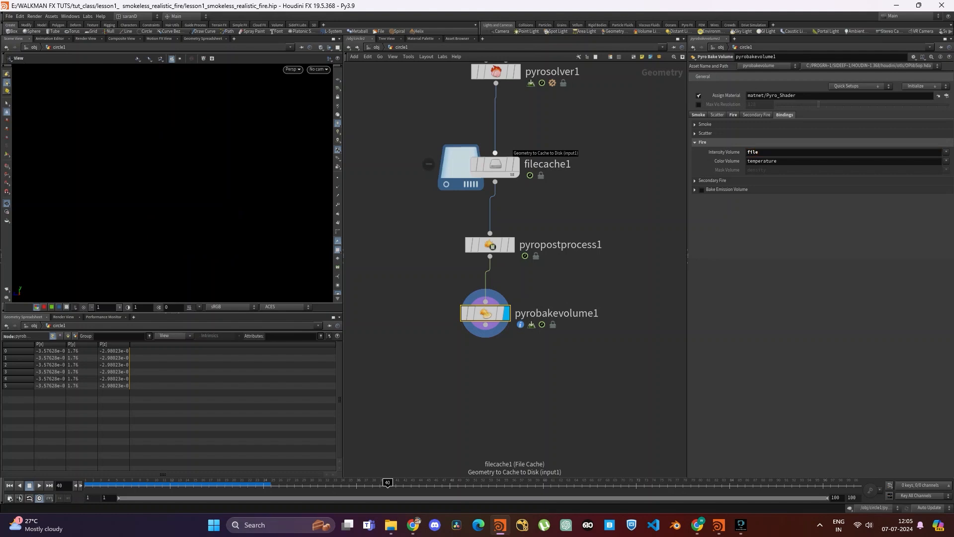
left_click(768, 153)
key("BackSpace")
key("BackSpace")
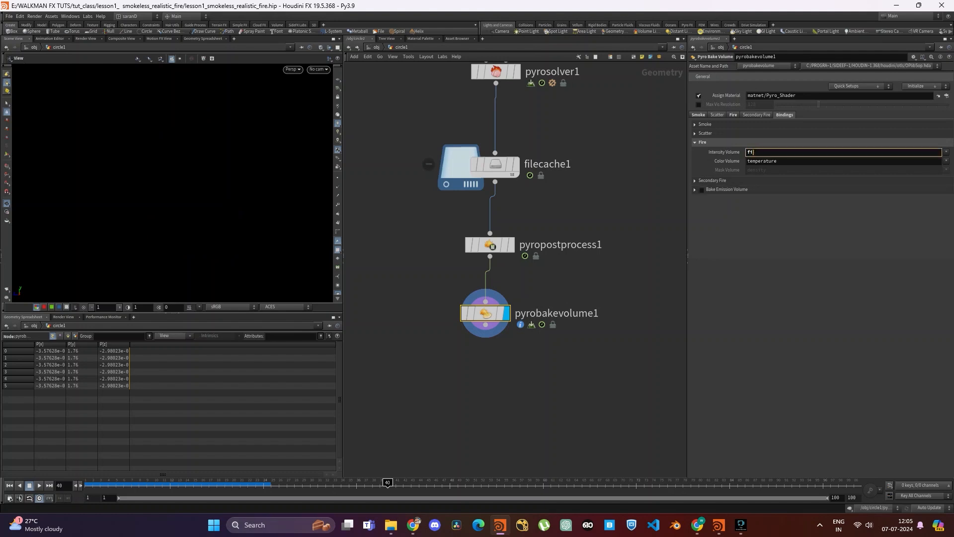
type("e")
key("Return")
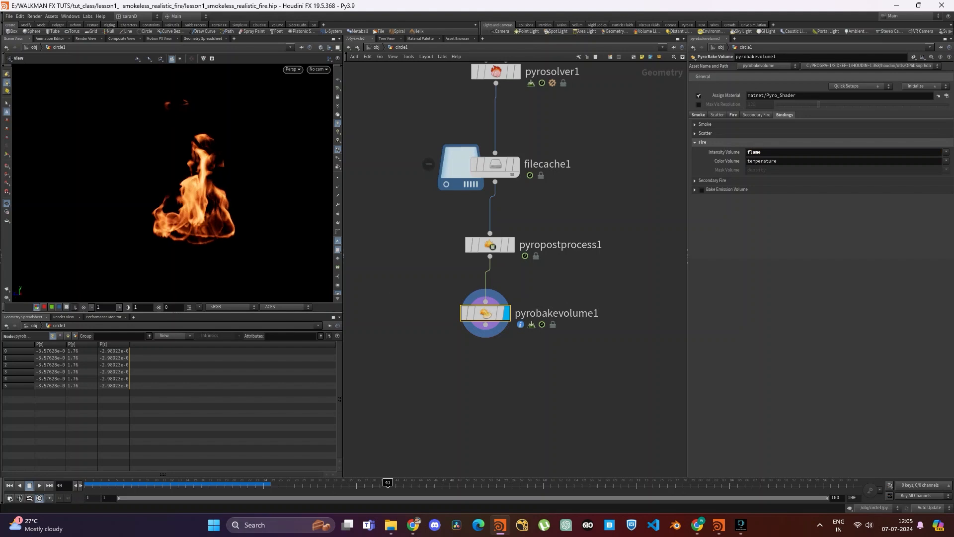
- Move the bake volume's black fire color point near the ramp's end, comparing with the post-process display and checking frame 52
left_click(512, 245)
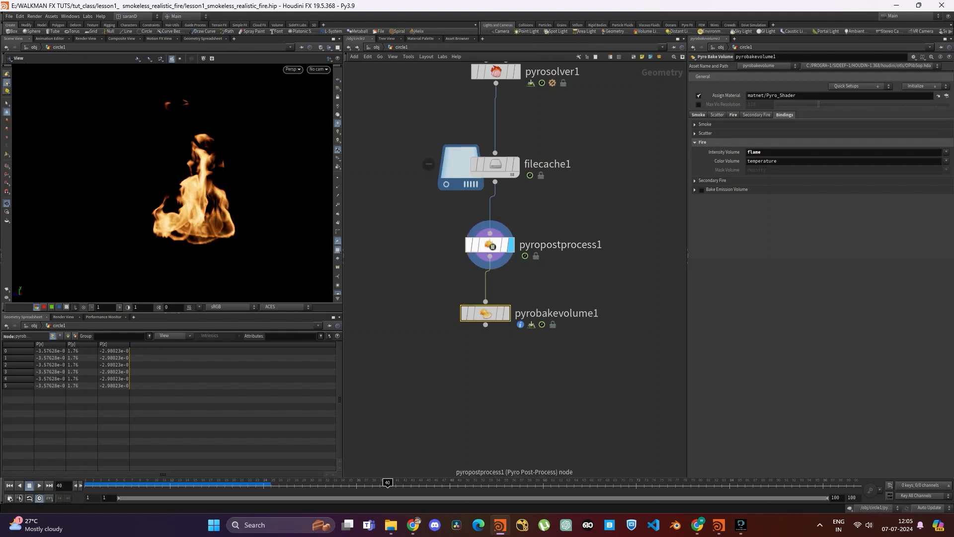
left_click(506, 314)
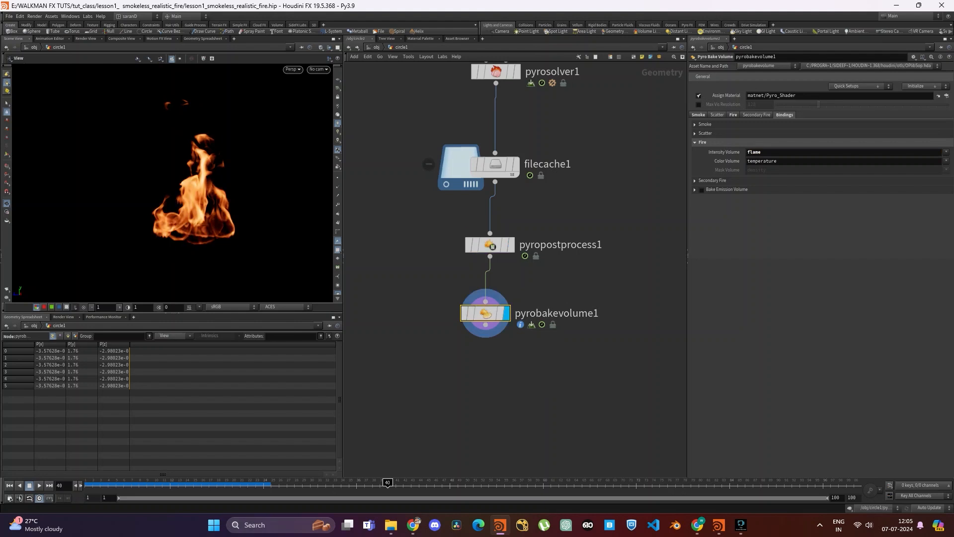
left_click(734, 114)
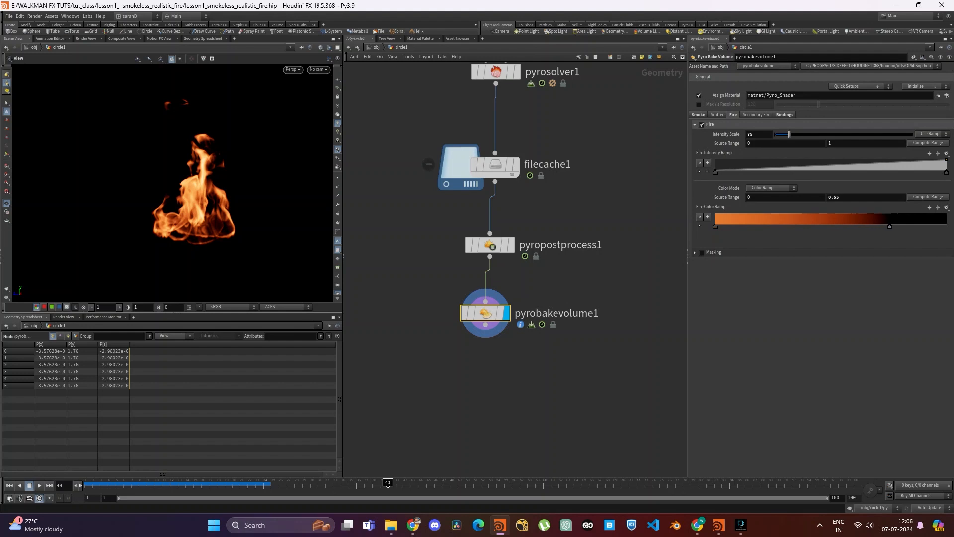
left_click_drag(888, 226, 920, 227)
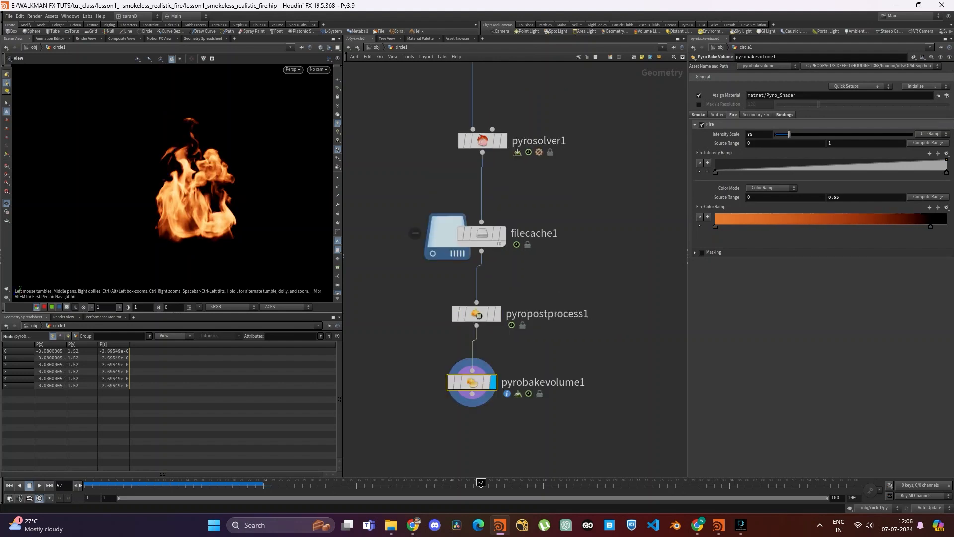
scroll(194, 199, "up", 3)
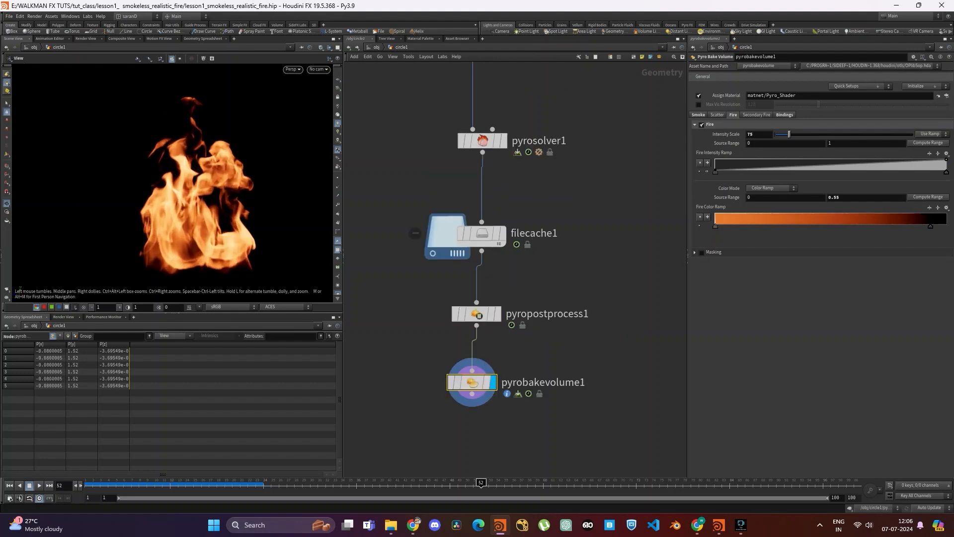
scroll(199, 184, "down", 2)
scroll(199, 184, "up", 2)
middle_click_drag(199, 184, 180, 175)
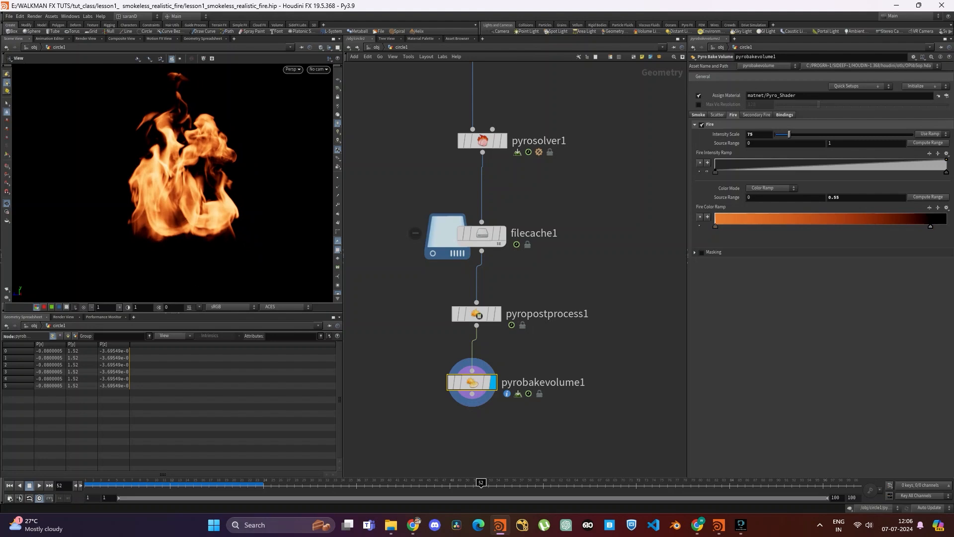
- Change the color of the fire color ramp's last point from black to blue
mouse_move(928, 226)
left_mouse_down()
mouse_move(915, 226)
mouse_move(926, 226)
left_mouse_up()
double_click(927, 226)
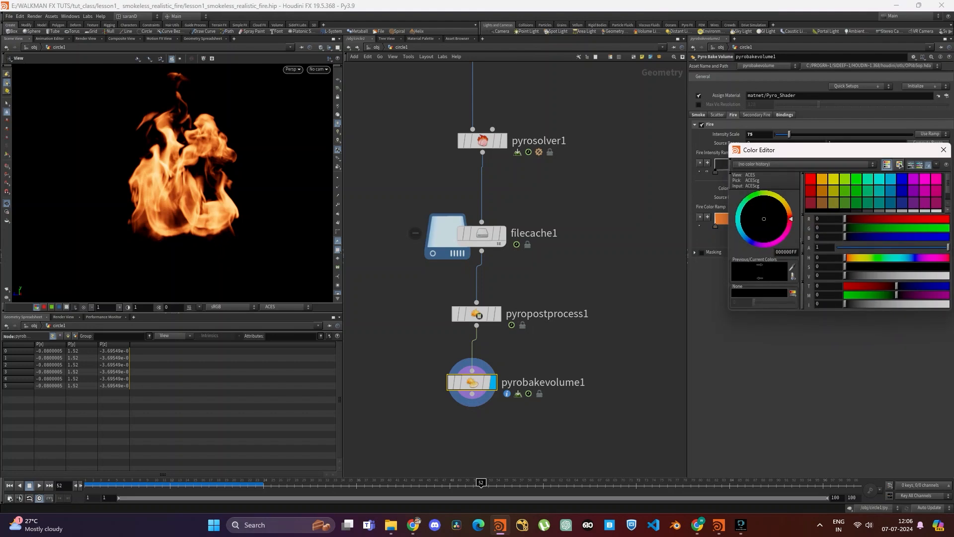
left_click(751, 242)
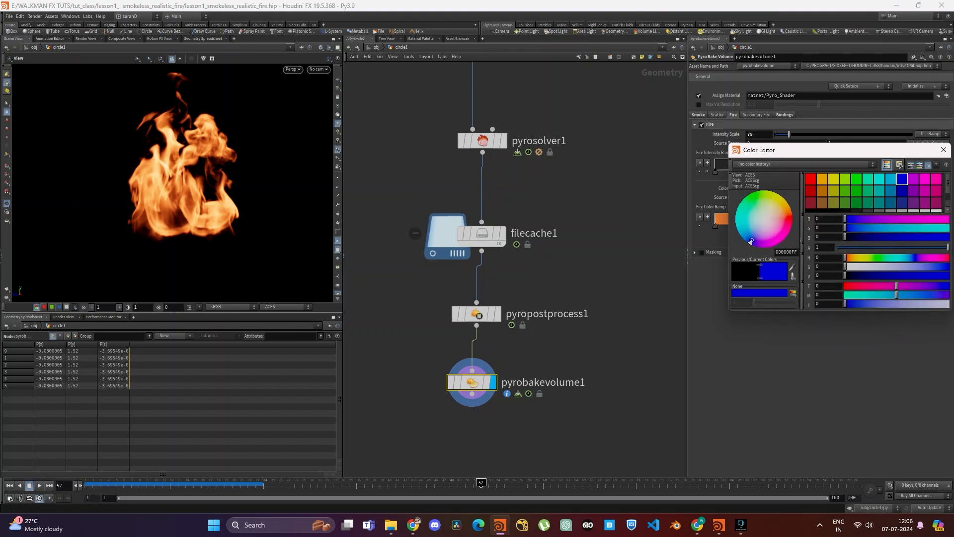
left_click(943, 150)
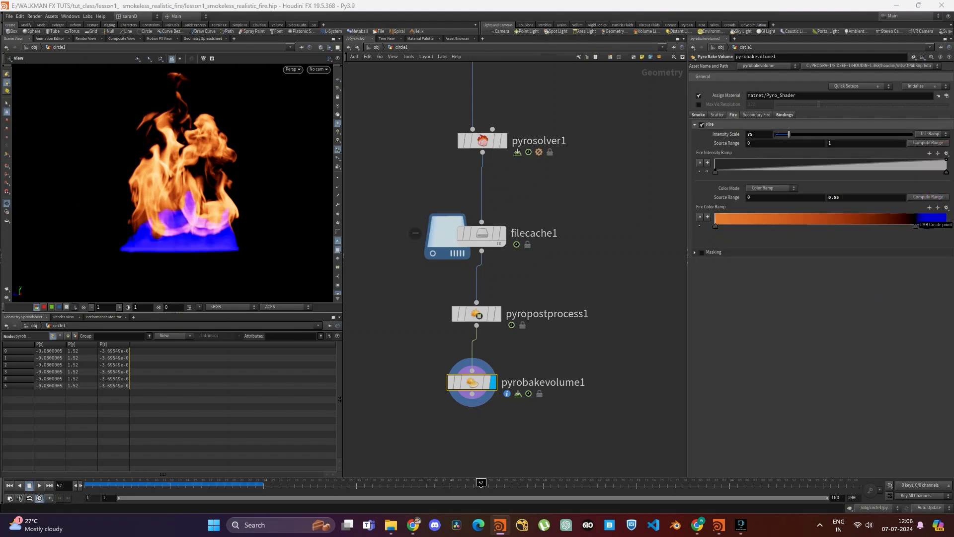
- Change the fire color ramp's last point from blue to black, shift the end points slightly inward, and preview frame 68
left_click(942, 223)
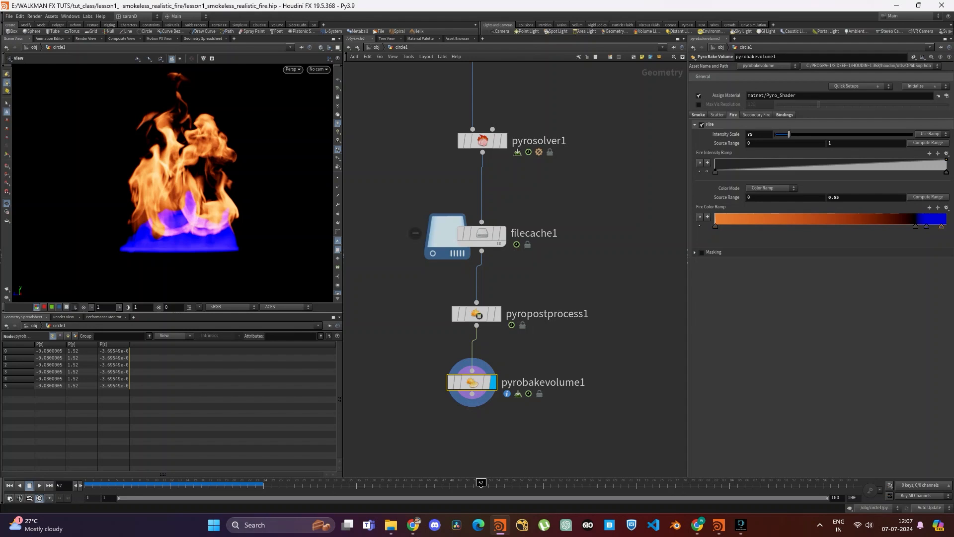
double_click(941, 227)
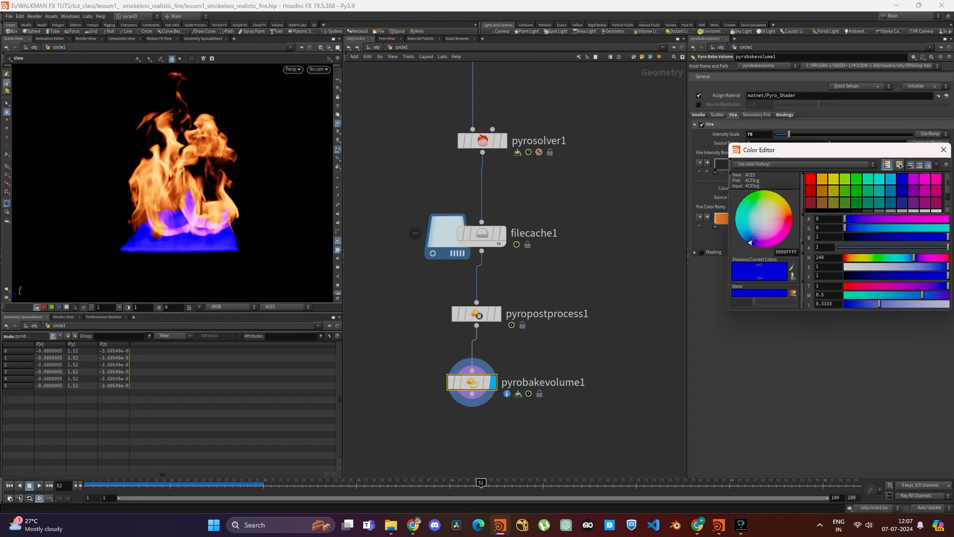
scroll(873, 192, "down", 1)
left_click(810, 203)
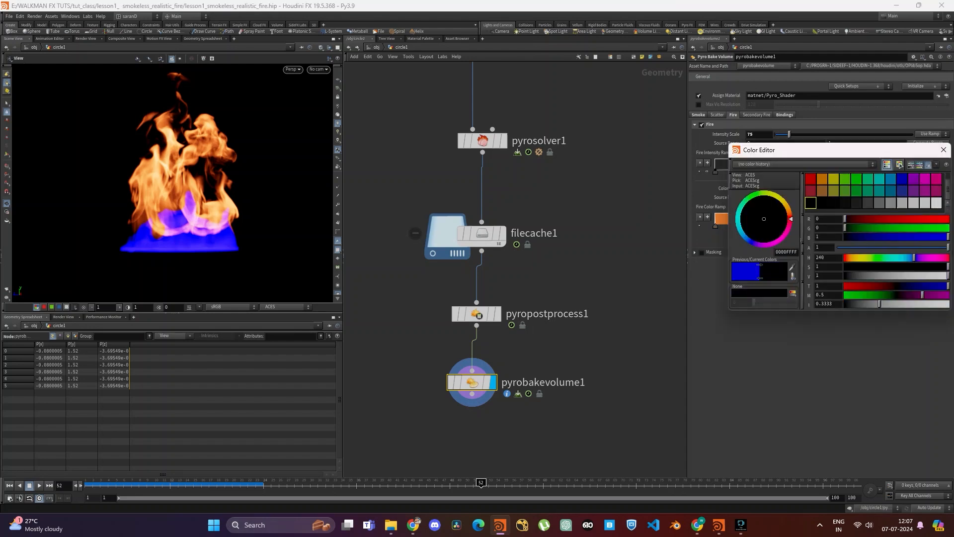
left_click(943, 150)
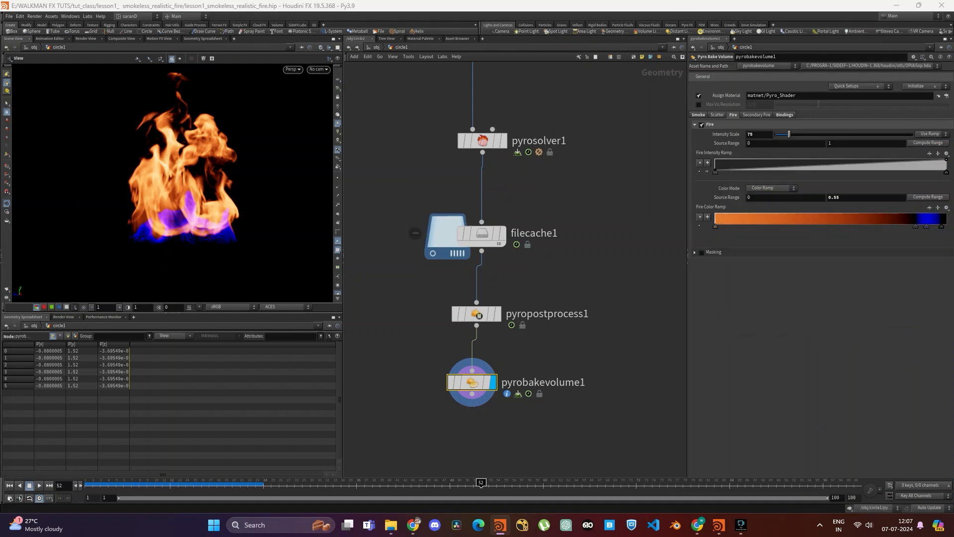
left_click_drag(915, 226, 933, 226)
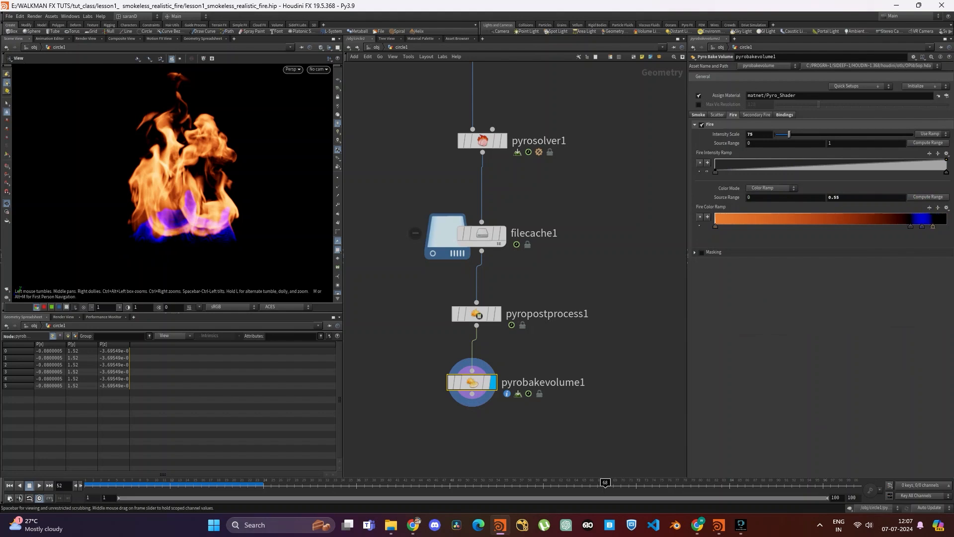
left_click(605, 485)
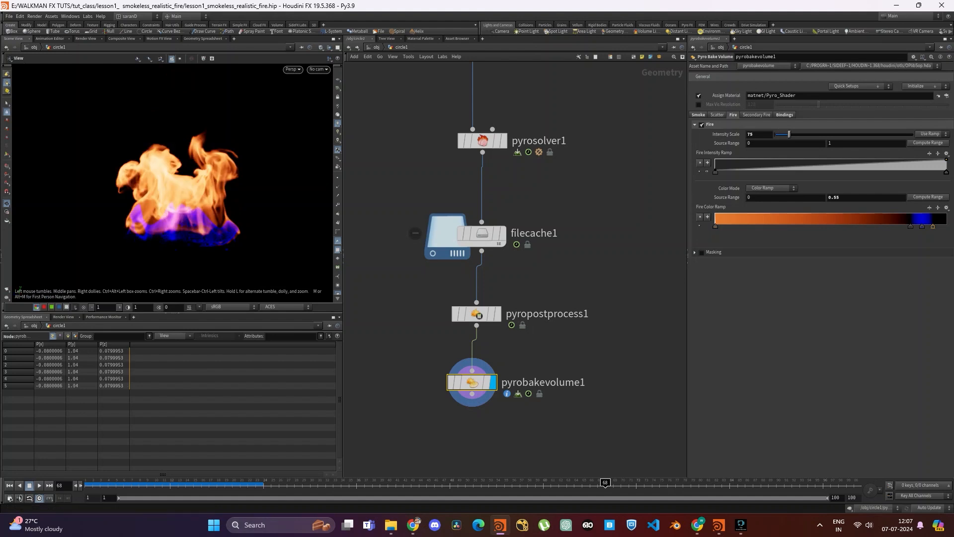
- Add a Null node below pyrobakevolume1, display it, and name it fire_render
middle_click_drag(537, 366, 544, 255)
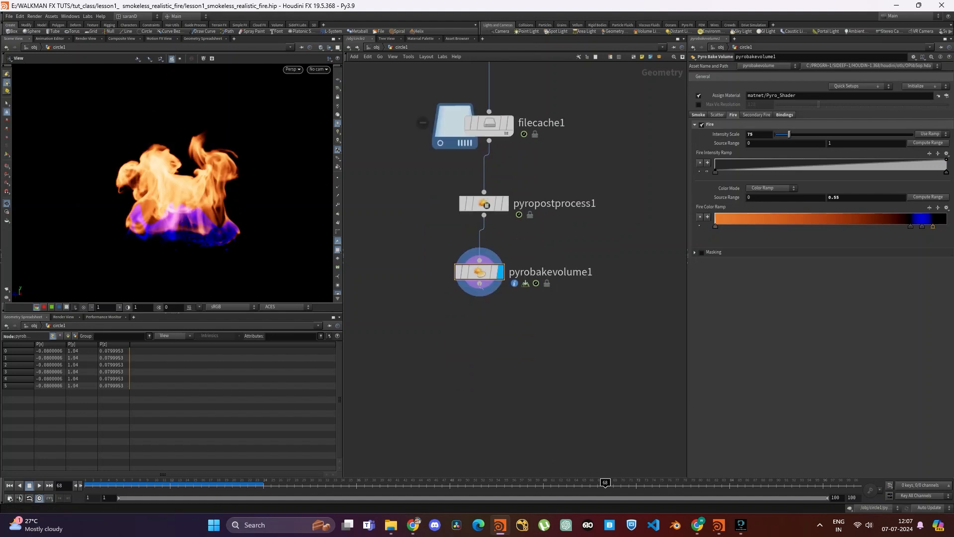
key("Tab")
type("null")
key("Return")
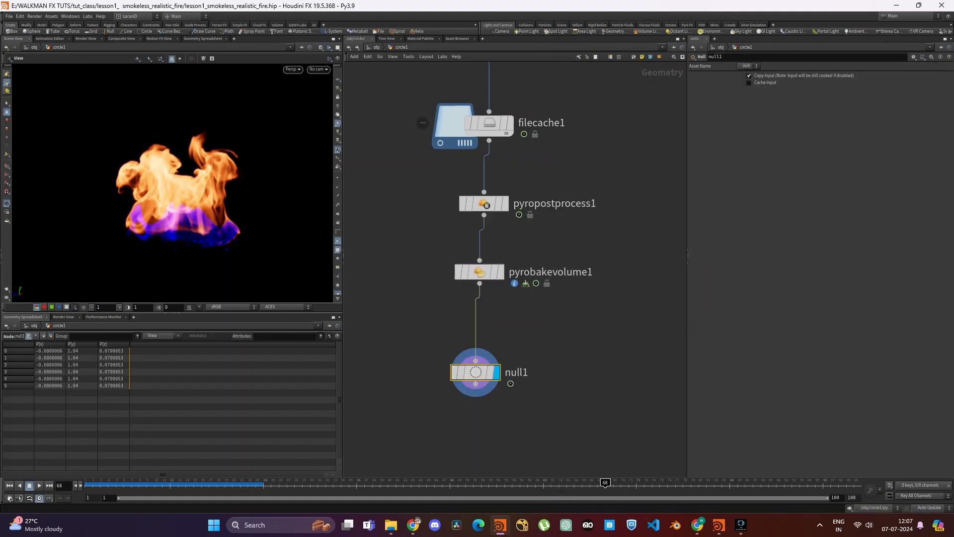
left_click(516, 373)
type("fi")
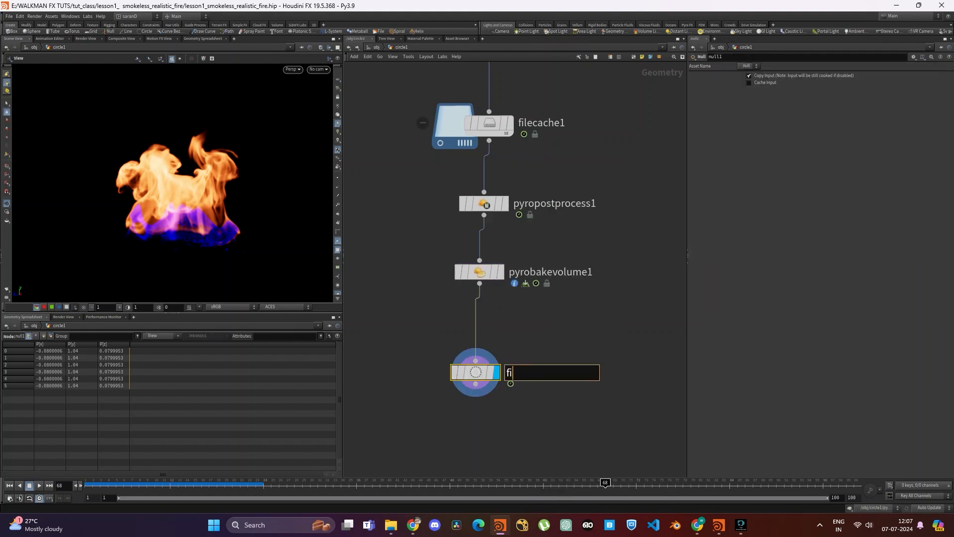
type("re_render")
key("Return")
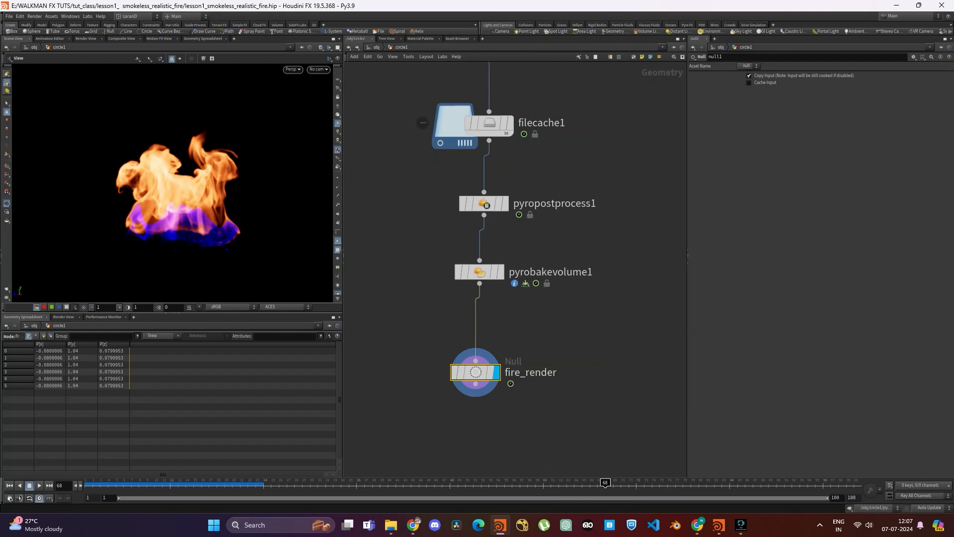
- Go up to the object level, create an Environment Light, and place its node below circle1
scroll(589, 204, "down", 6)
middle_click_drag(590, 204, 518, 302)
scroll(574, 231, "down", 3)
key("u")
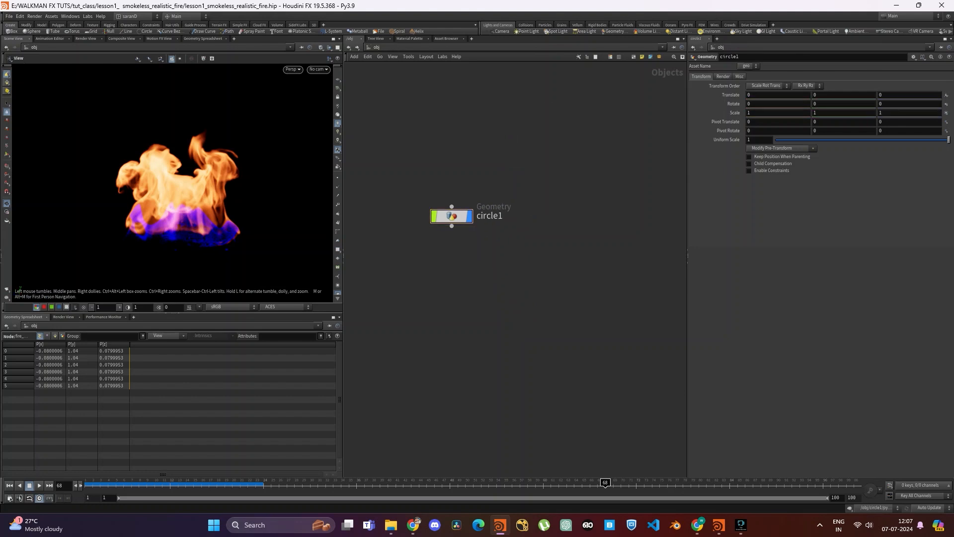
left_click(711, 32)
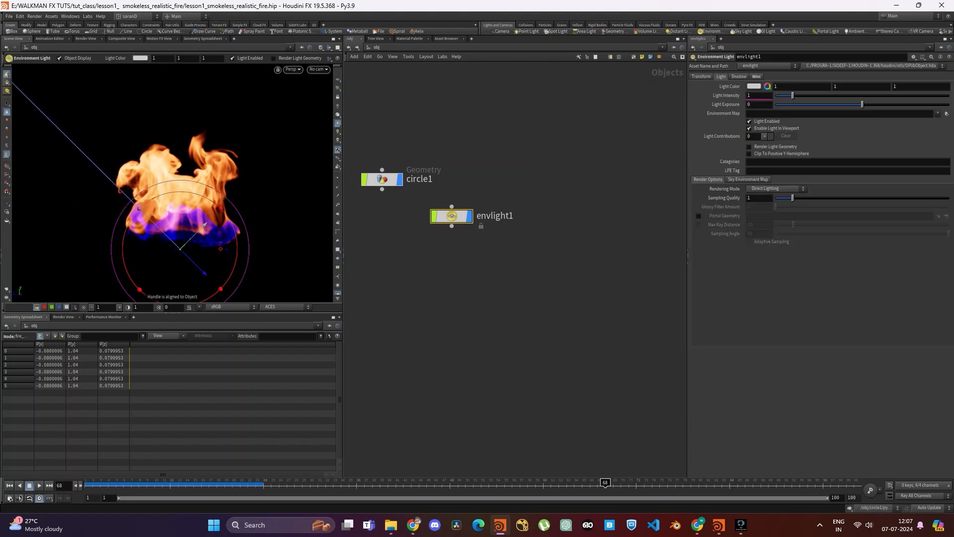
left_click_drag(451, 215, 468, 287)
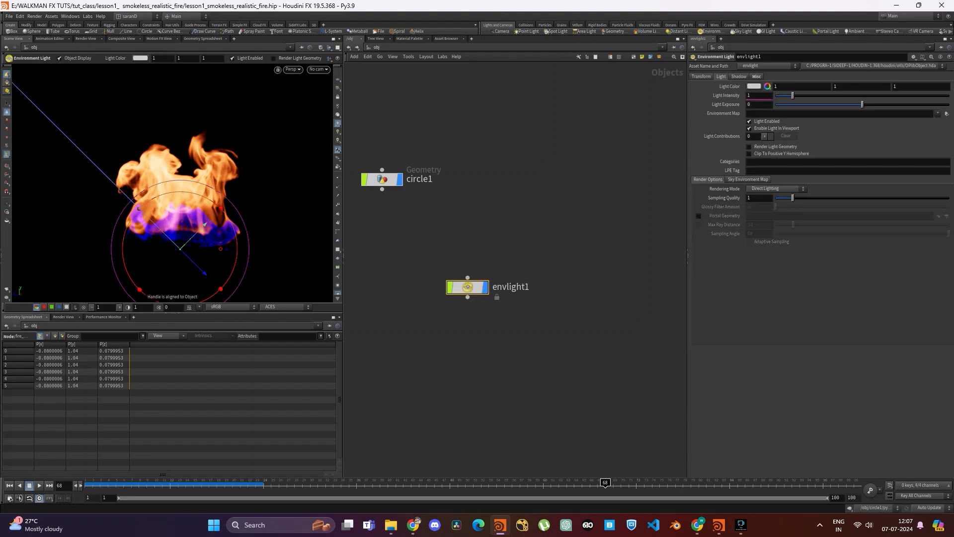
- Switch to File Explorer and copy the path of the lesson's Hdri folder
left_click(946, 113)
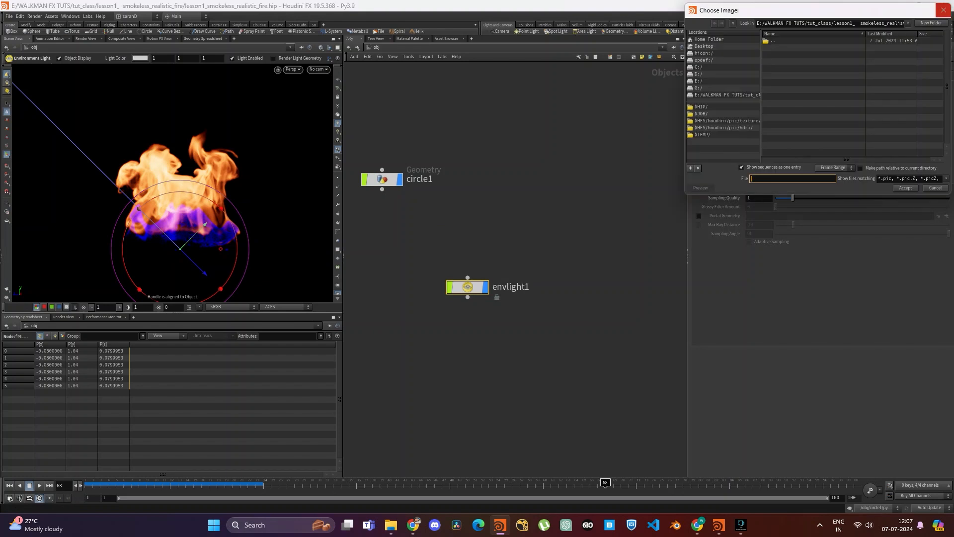
key("Escape")
left_click(392, 525)
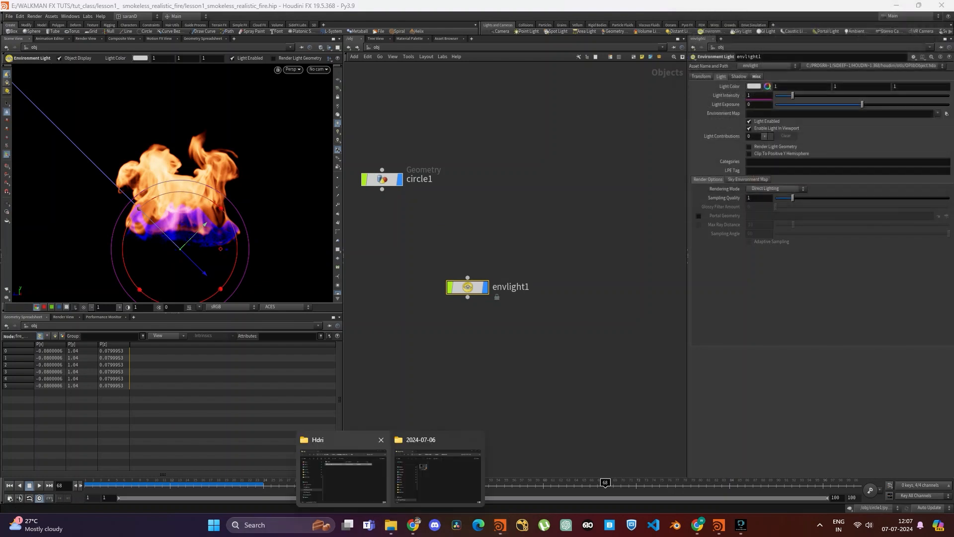
left_click(343, 475)
left_click(516, 125)
key("ctrl+c")
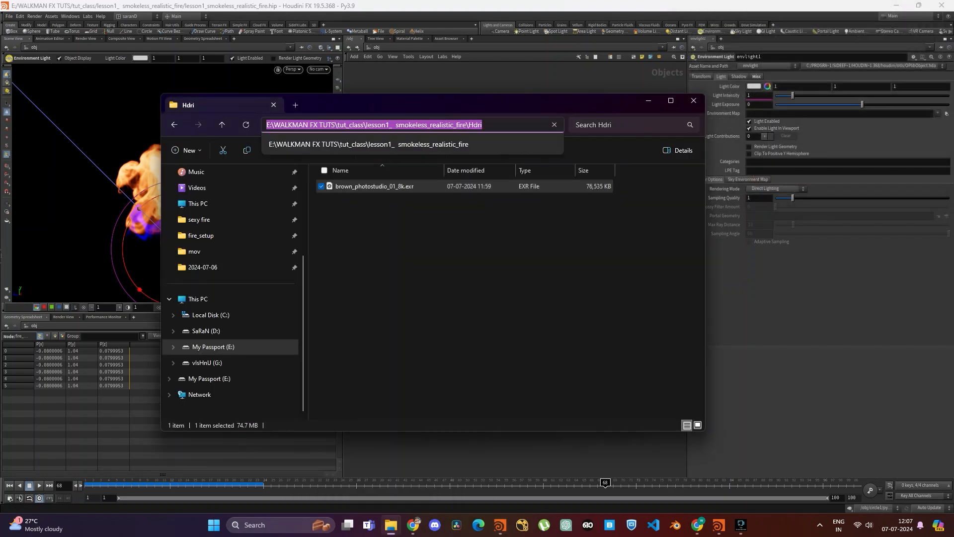
left_click(648, 100)
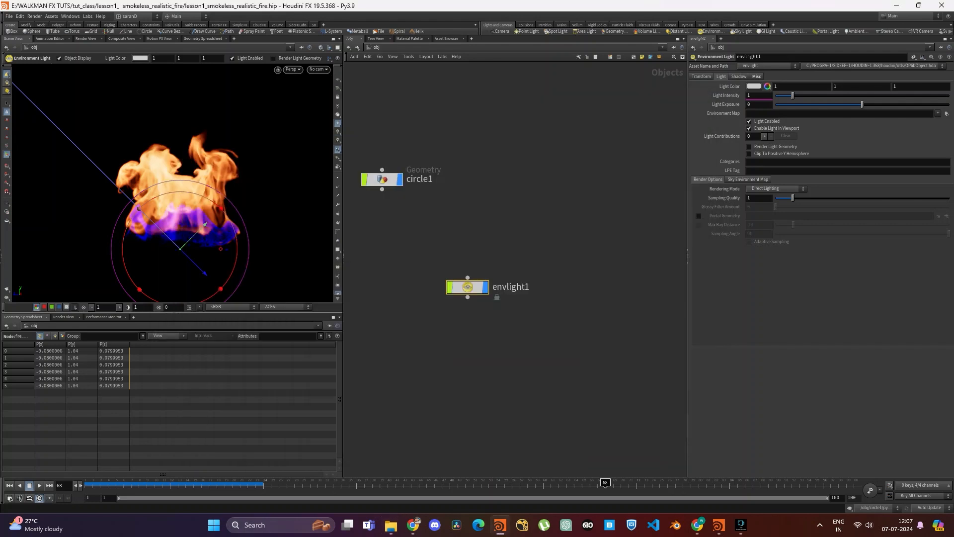
- Load brown_photostudio_01_8k.exr from the Hdri folder as the environment light's Environment Map
left_click(947, 113)
left_click(830, 23)
key("ctrl+a")
key("ctrl+v")
key("Return")
double_click(807, 47)
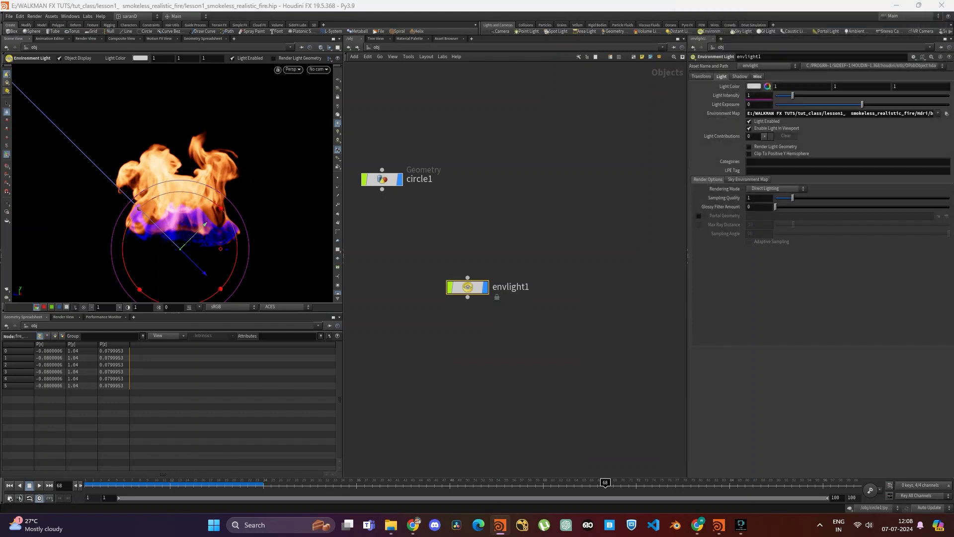
- Display the environment map behind the fire, examine the scene from several views, and hide the background again
left_click(338, 141)
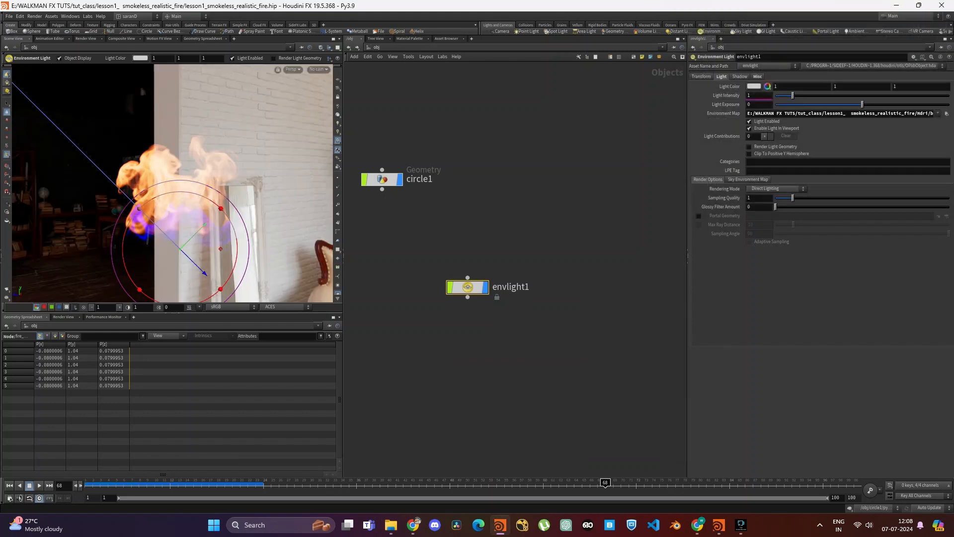
scroll(184, 189, "down", 4)
left_click_drag(209, 188, 124, 187, "alt")
scroll(125, 187, "up", 5)
scroll(169, 189, "down", 5)
left_click_drag(199, 184, 149, 175, "alt")
key("space+g")
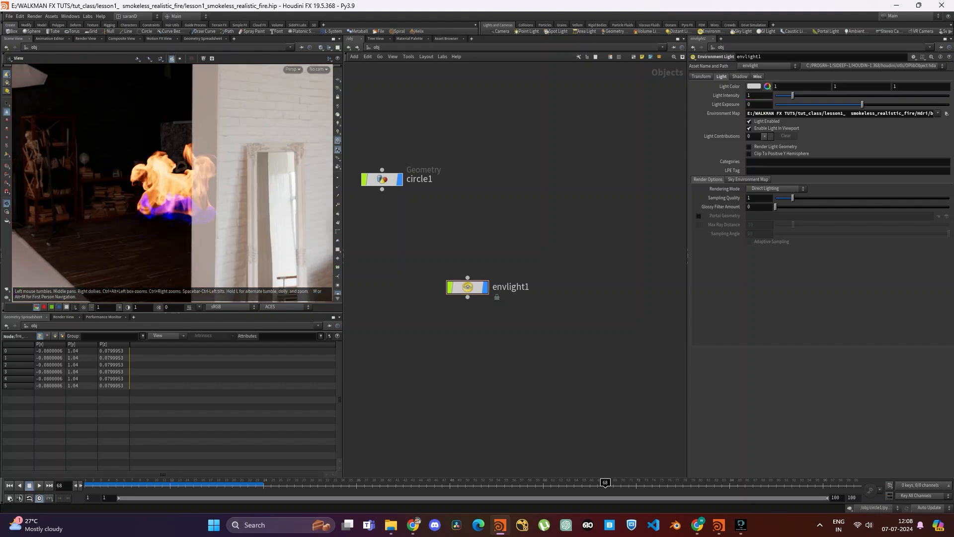
left_click(338, 115)
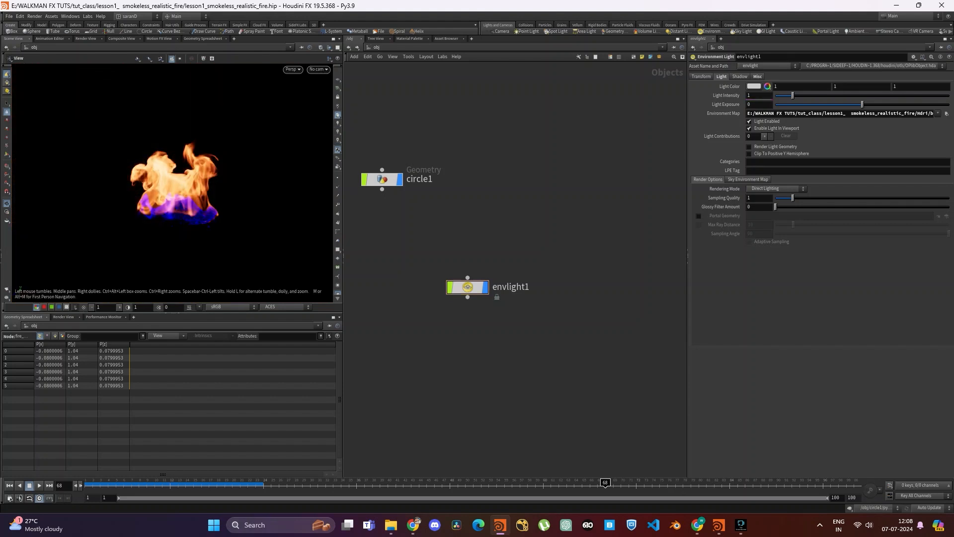
- Create a new camera from the current view, lock it to the view, and frame the fire low in the shot
middle_click_drag(174, 183, 173, 202)
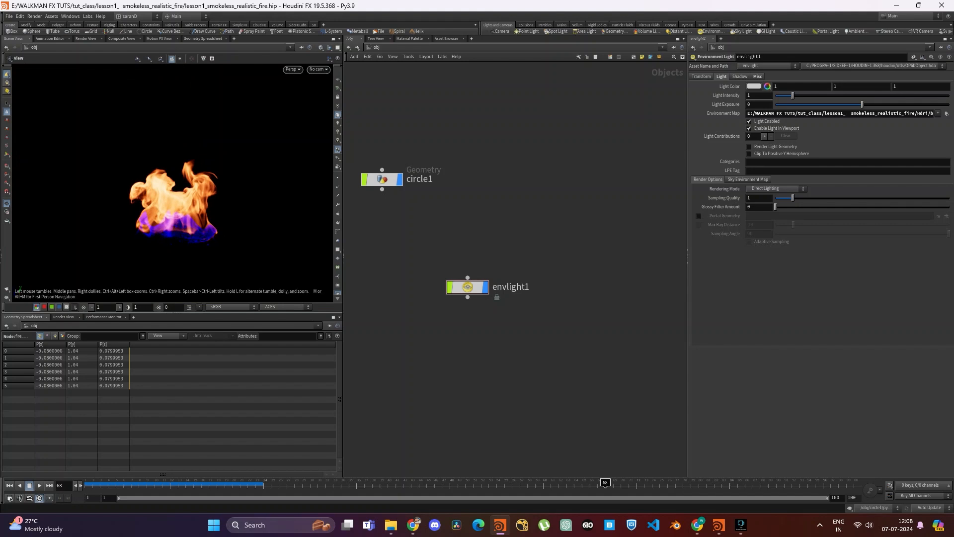
left_click(318, 69)
left_click(323, 93)
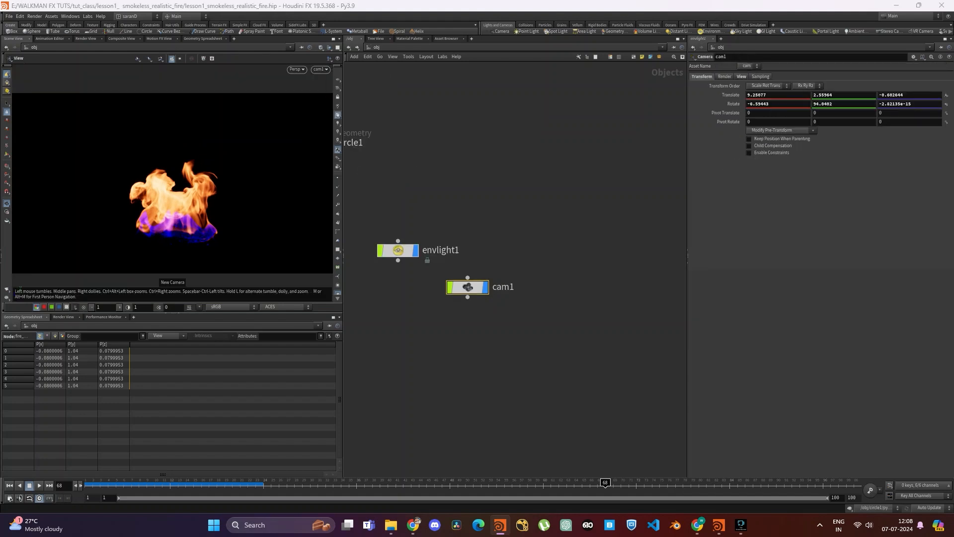
left_click(338, 96)
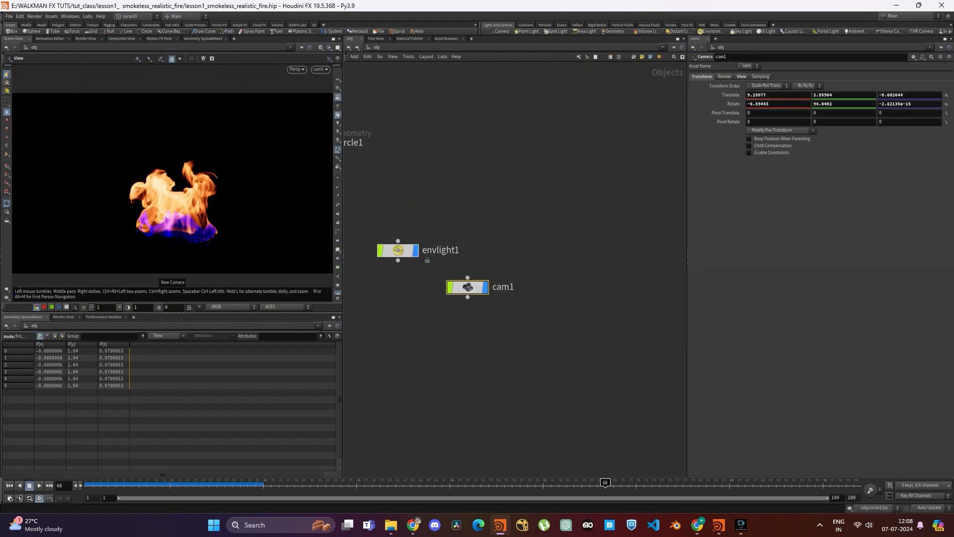
middle_click_drag(189, 173, 187, 214)
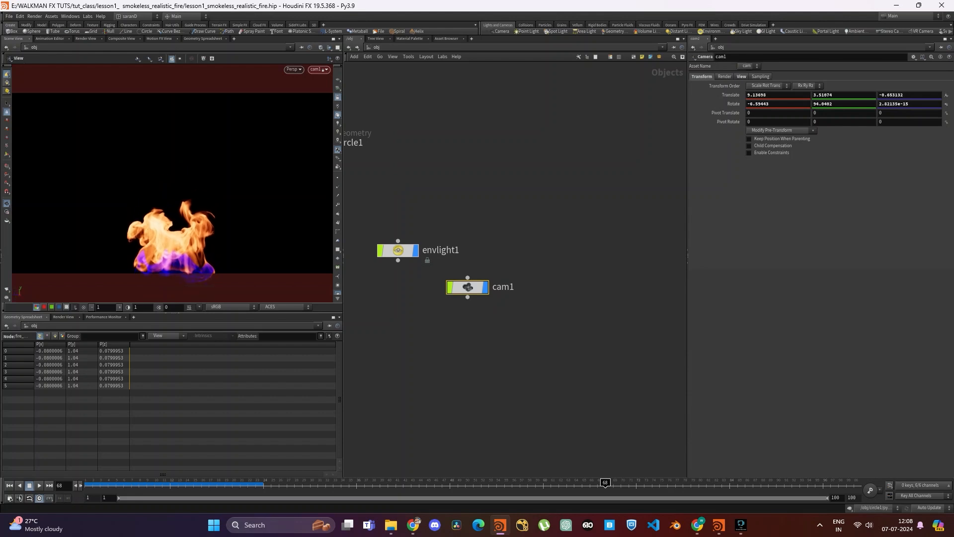
- Set the camera's resolution to 1920 by 1080
left_click(741, 76)
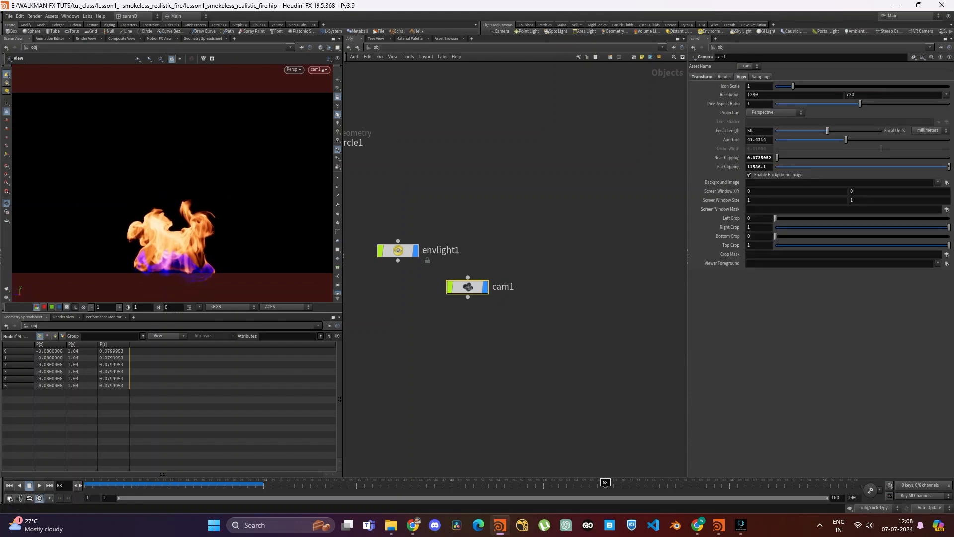
left_click(945, 94)
left_click(914, 117)
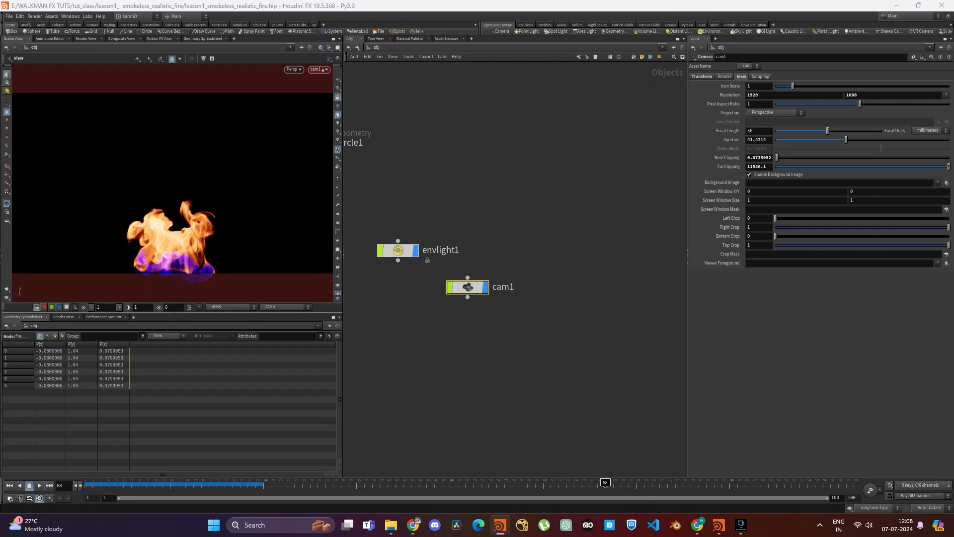
- Set the camera's far clipping to 100000 and near clipping to 0.01
left_click(750, 166)
key("ctrl+a")
type("100")
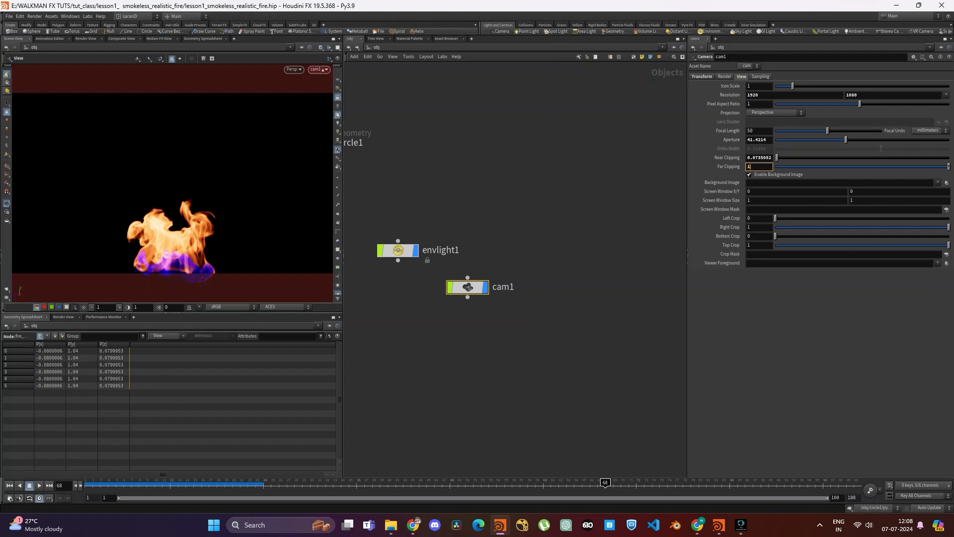
key("Return")
left_click(757, 158)
key("ctrl+a")
type("0.01")
key("Return")
- Set the camera's focal length to 85 mm and preview the framed fire at frame 92
double_click(751, 131)
type("85")
key("Return")
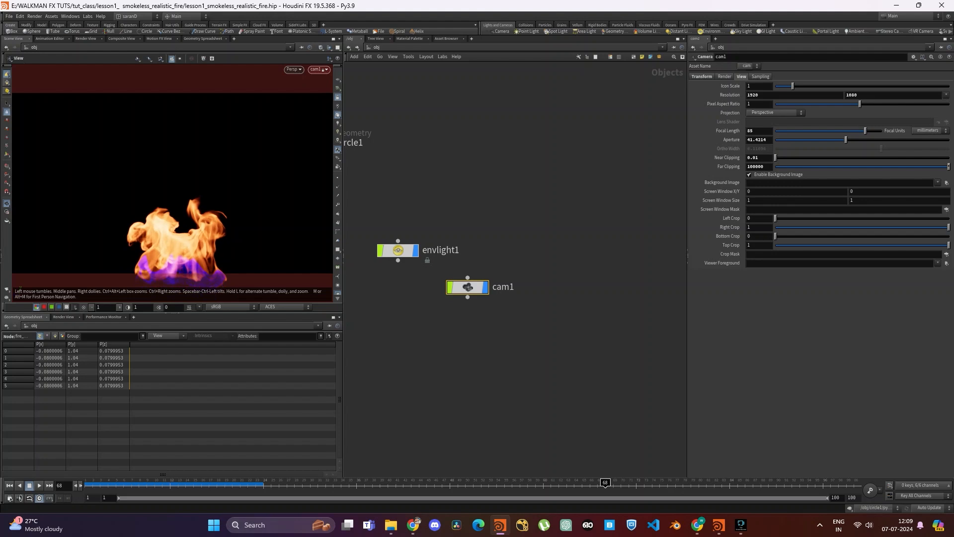
left_click(791, 484)
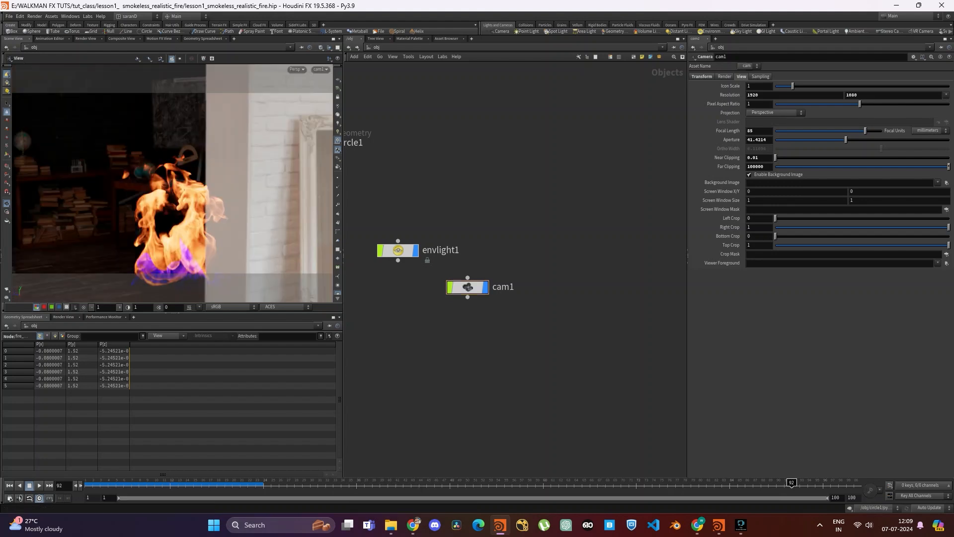
- Rotate the environment light to -76.9 about Y so the brown curtain sits behind the fire
middle_click_drag(368, 208, 407, 221)
left_click_drag(390, 219, 499, 294)
left_click_drag(435, 211, 486, 259)
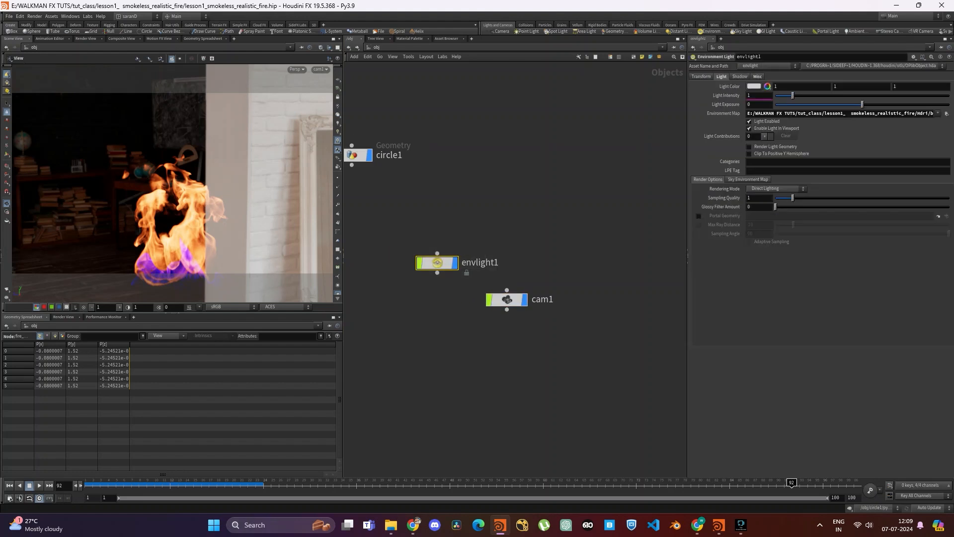
middle_click_drag(766, 95, 777, 96)
key("ctrl+z")
middle_click_drag(842, 95, 740, 95)
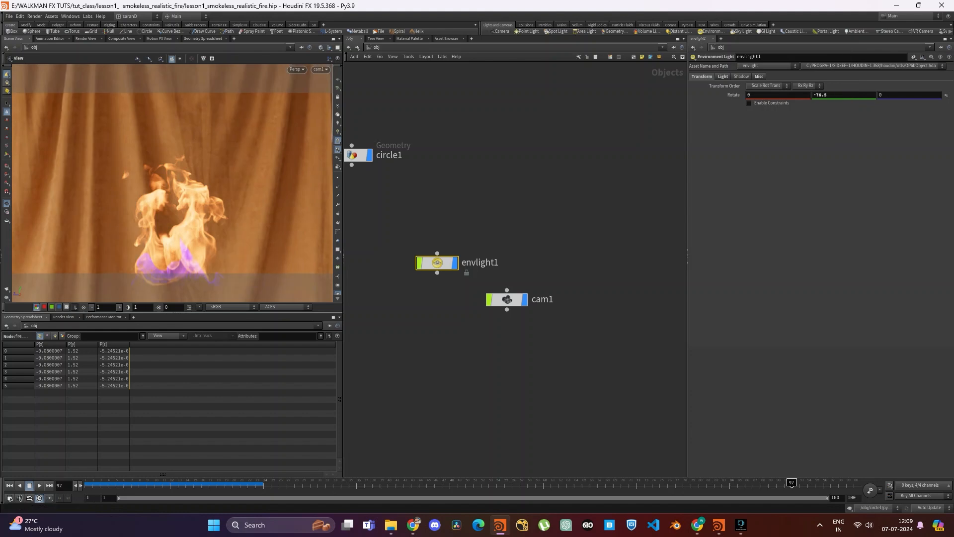
middle_click_drag(836, 95, 832, 94)
left_click(547, 214)
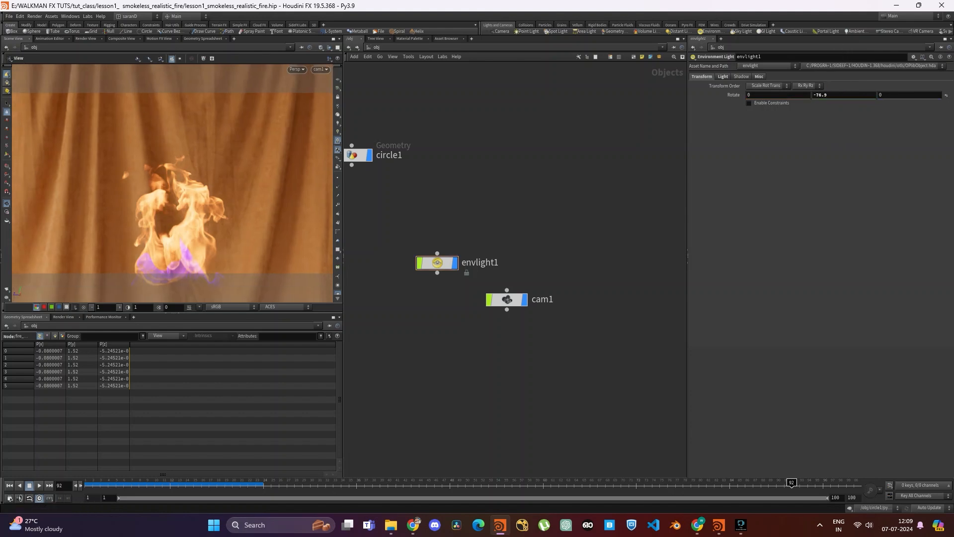
- Add a Mantra render node to the out network
left_click(373, 46)
left_click(383, 89)
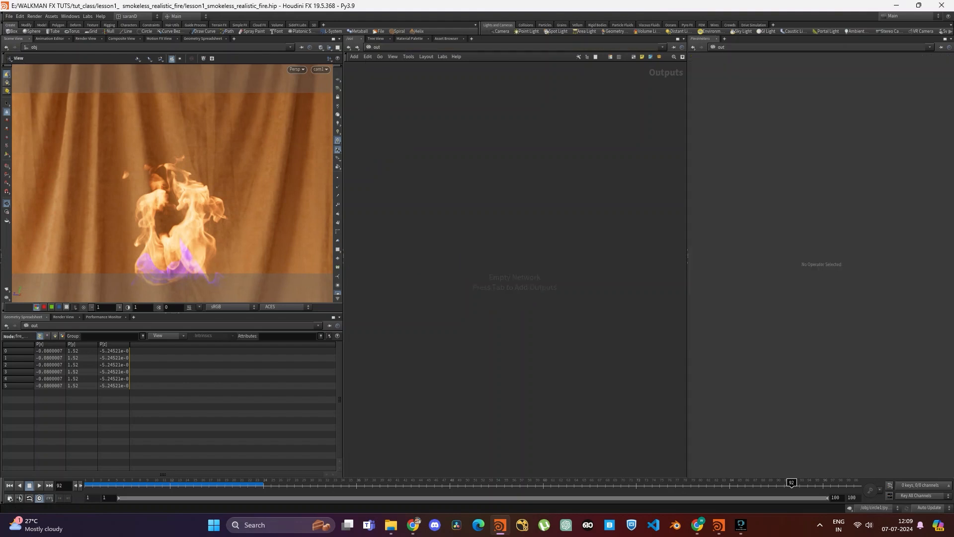
key("Tab")
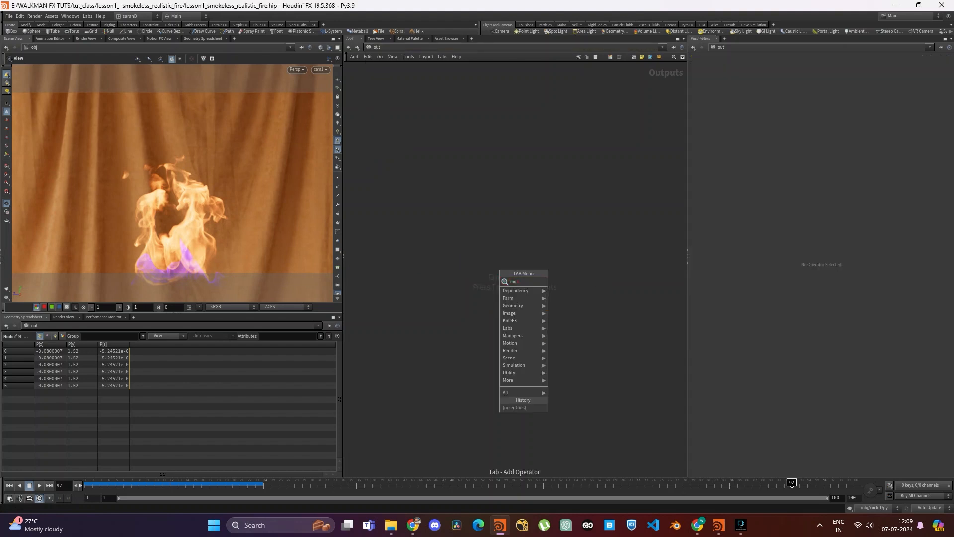
type("m")
key("Return")
left_click(502, 269)
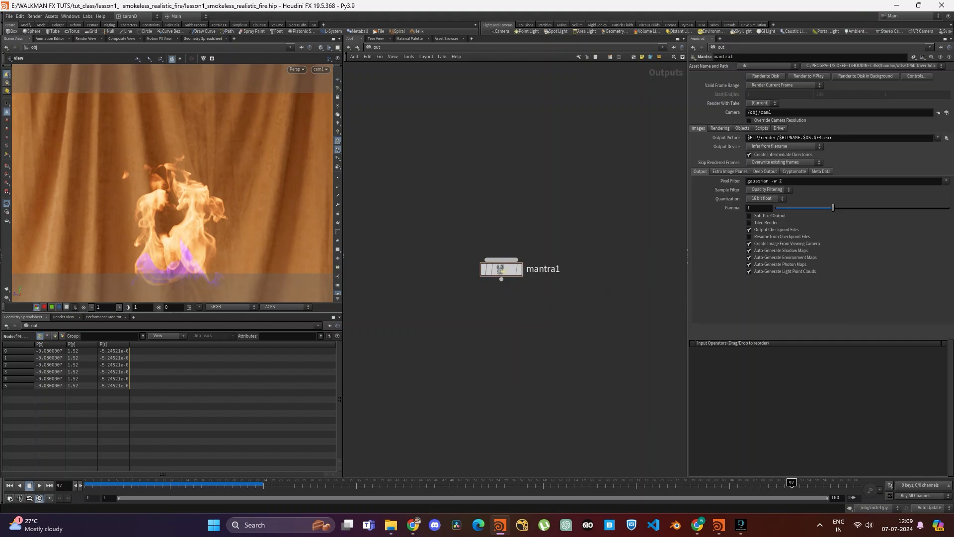
- Rename the Mantra node fire_render
left_click(543, 269)
type("fir")
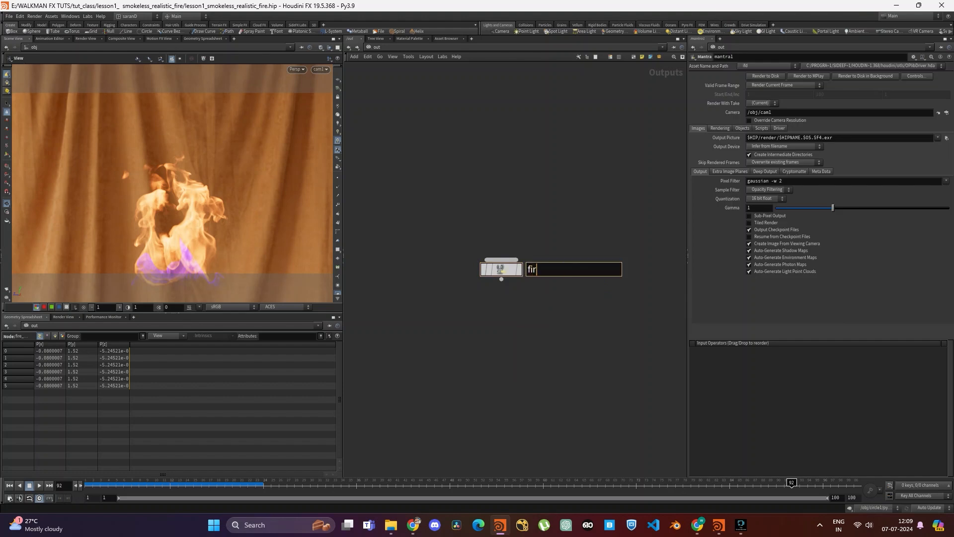
type("e_render")
key("Return")
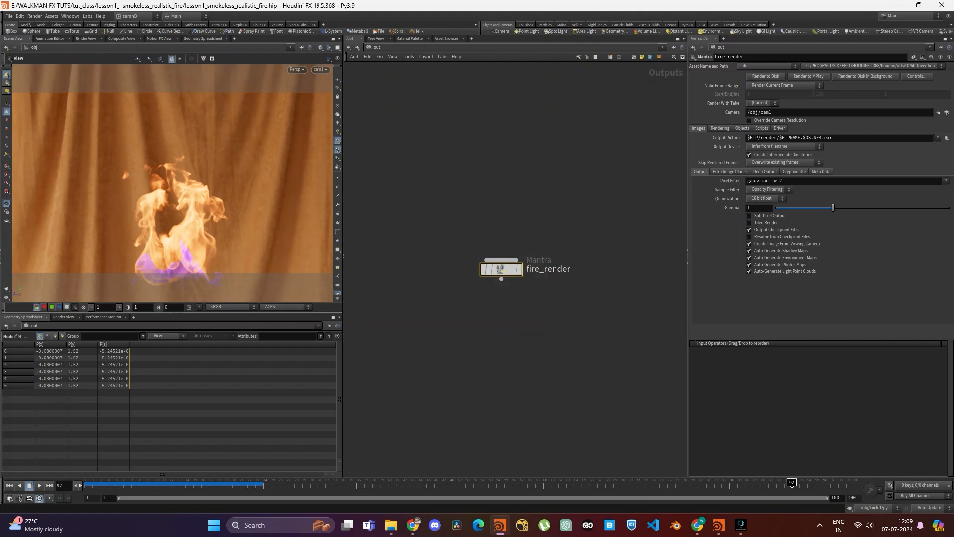
- Assign /obj/cam1 as the render camera and override its resolution with the user-specified HDTV 1080 preset
left_click(947, 113)
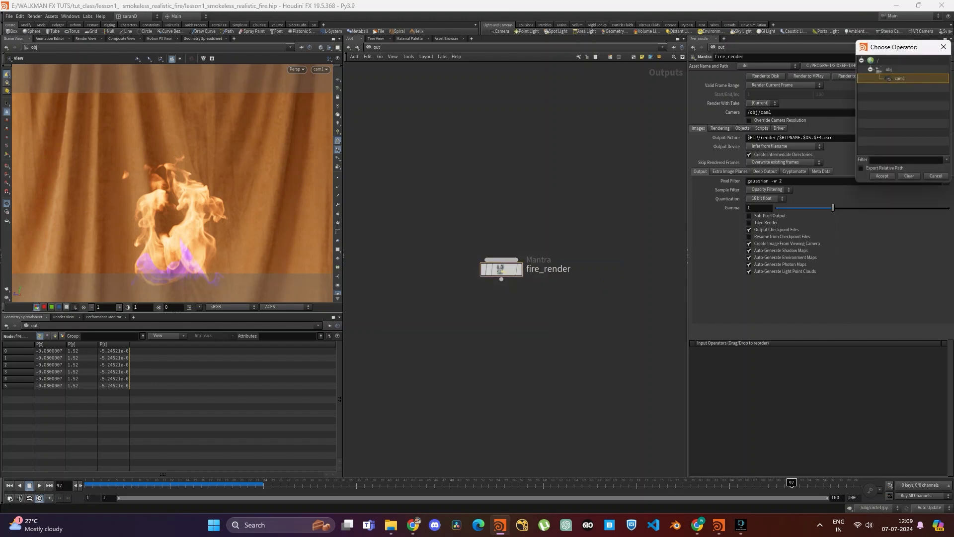
left_click(882, 176)
left_click(750, 120)
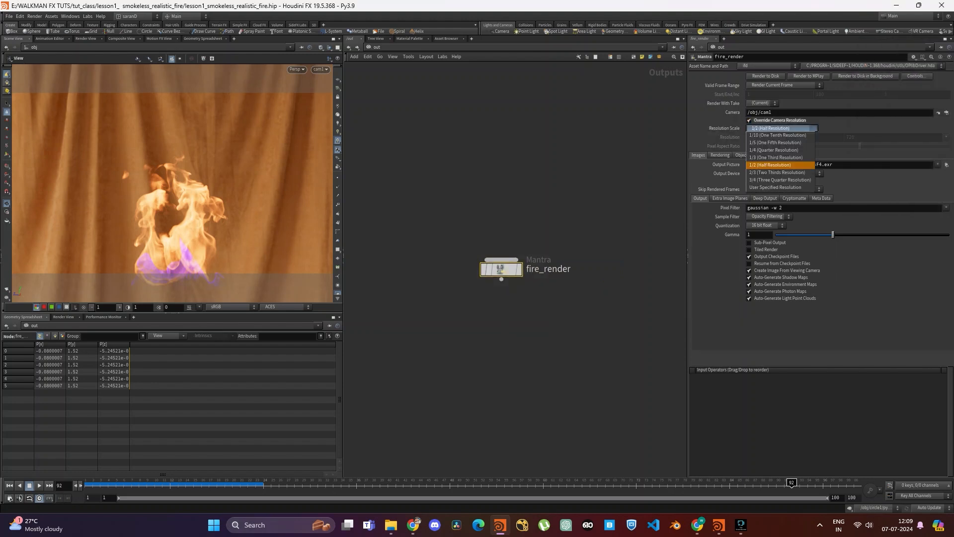
left_click(783, 127)
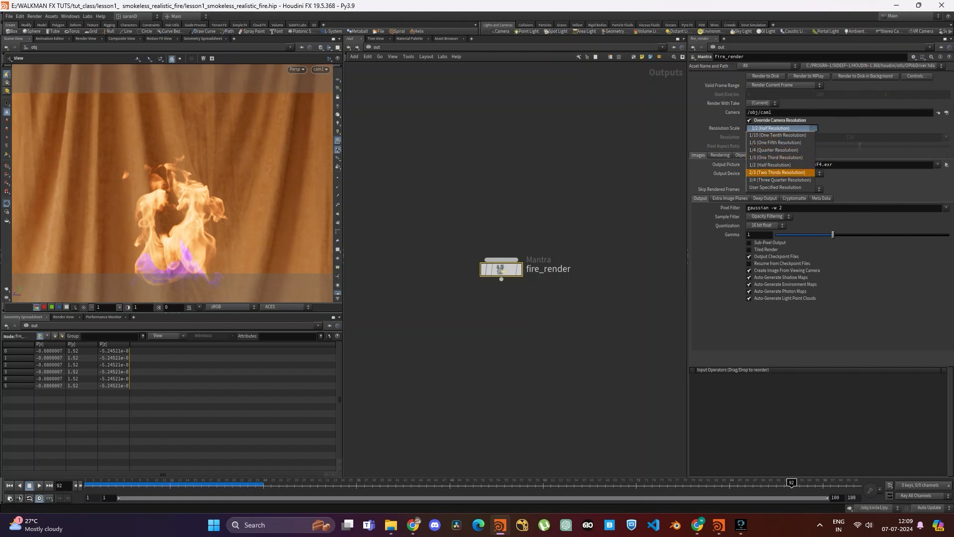
left_click(776, 187)
left_click(945, 137)
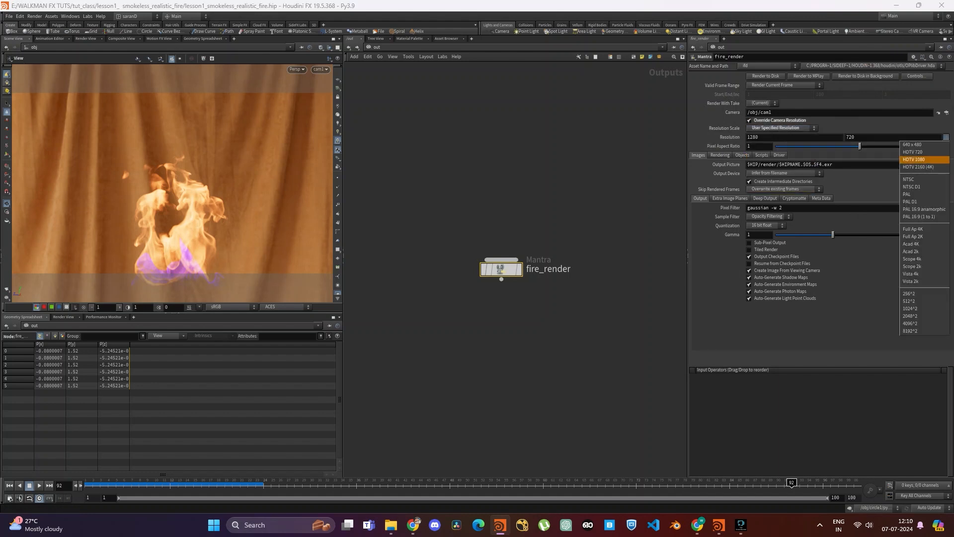
left_click(914, 160)
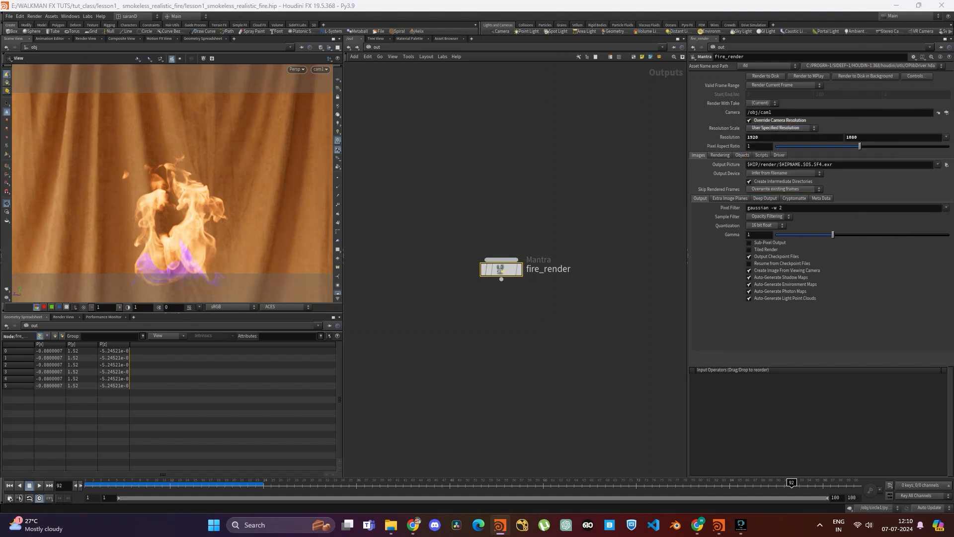
- Set the output picture path to $HIP/render/$OS/$OS.$F4.exr
left_click(805, 165)
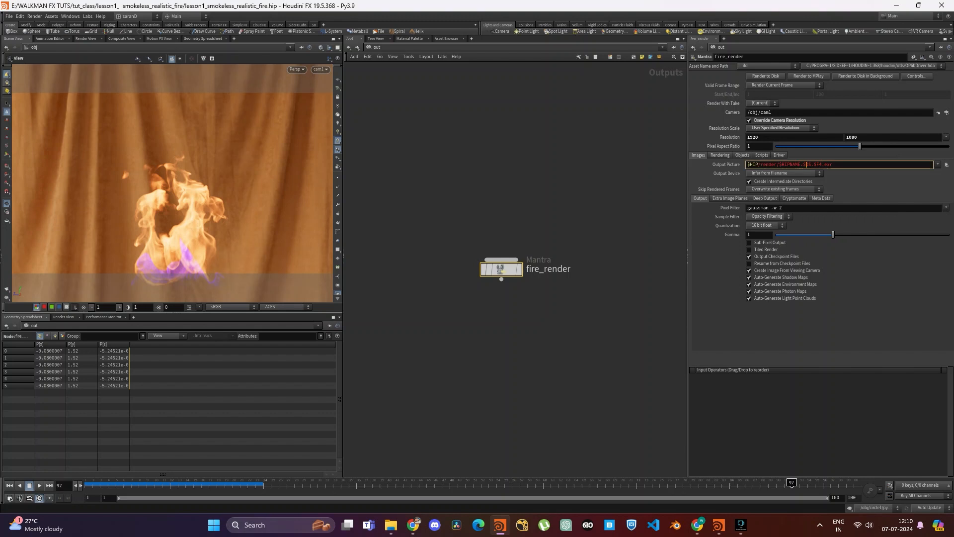
key("BackSpace")
key("BackSpace")
key("BackSpace")
key("BackSpace")
key("BackSpace")
key("BackSpace")
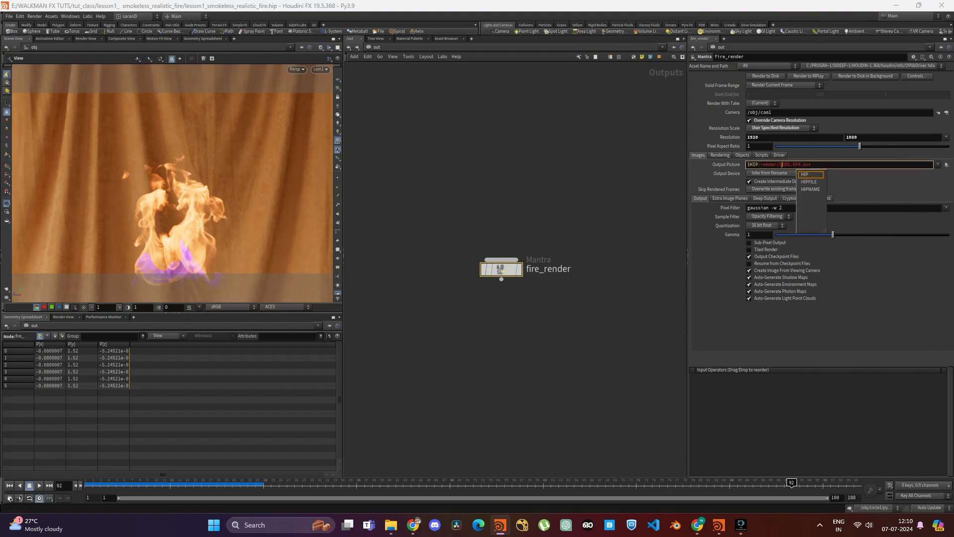
type("OS/")
key("Return")
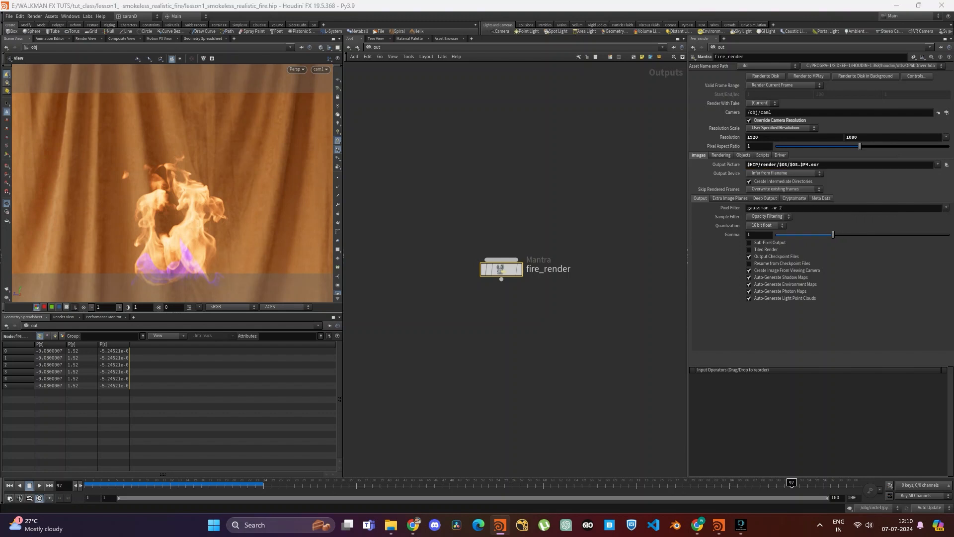
- Set the Mantra node's pixel samples to 6 by 6
left_click(721, 155)
double_click(765, 197)
type("6")
key("Tab")
type("6")
key("Return")
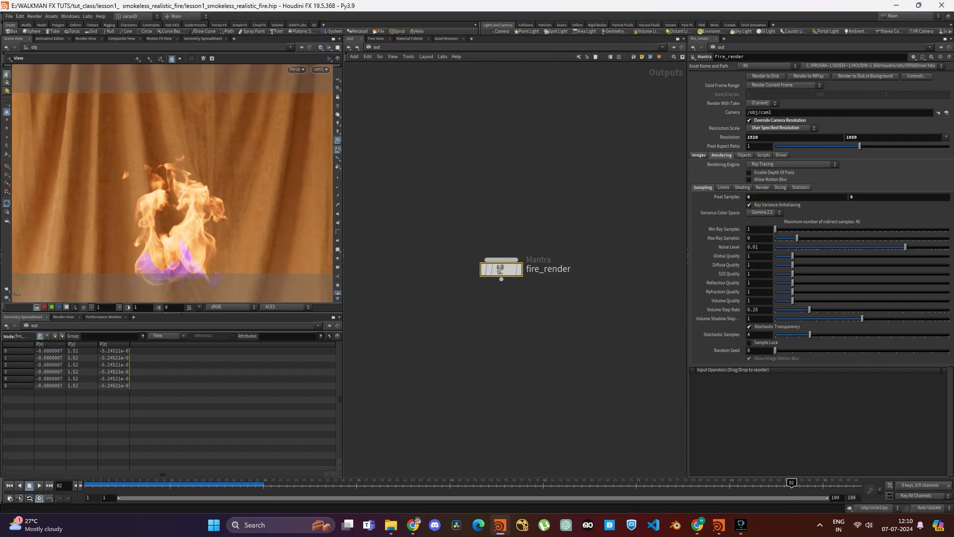
- Switch the rendering engine to Physically Based Rendering and allow motion blur
left_click(792, 165)
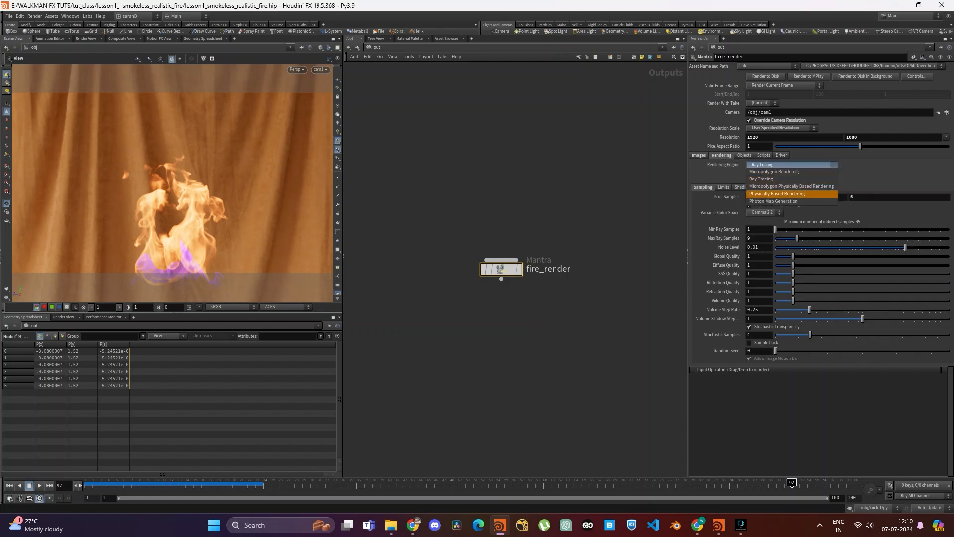
left_click(790, 194)
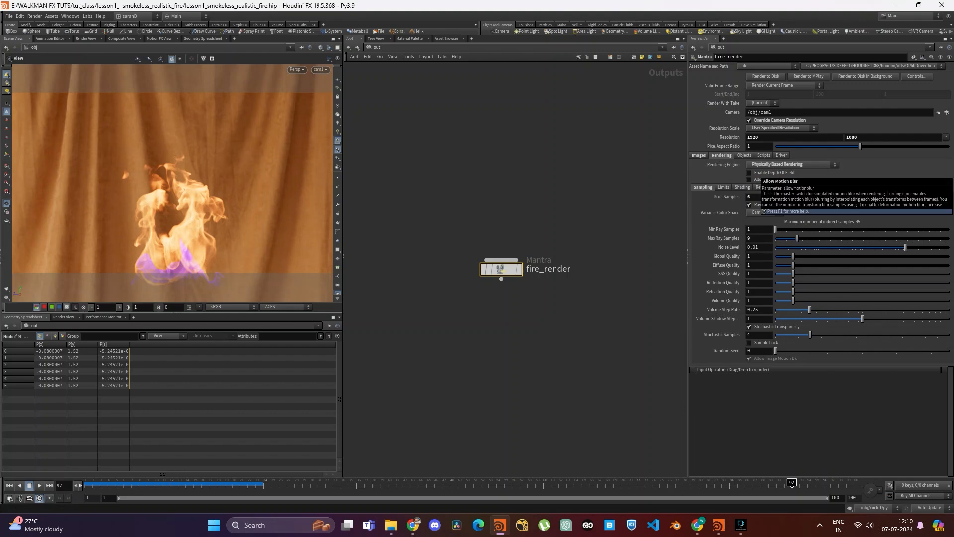
left_click(749, 179)
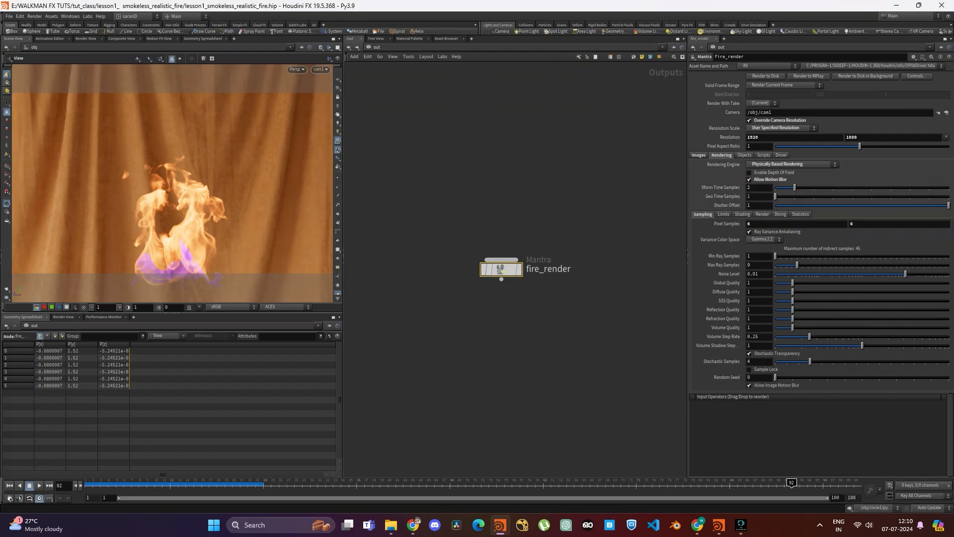
- Set the circle1 object's geometry velocity blur to Velocity Blur in the obj network
left_click(371, 47)
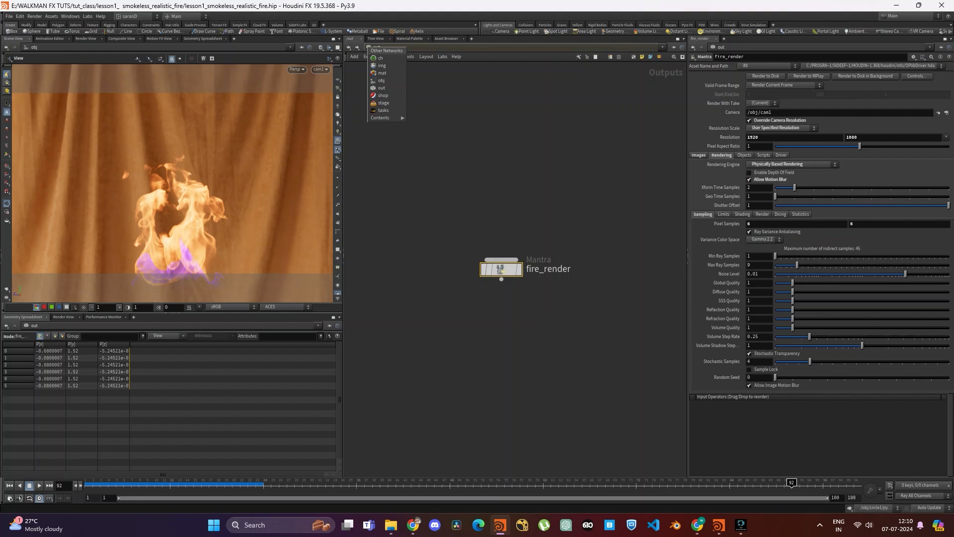
left_click(381, 80)
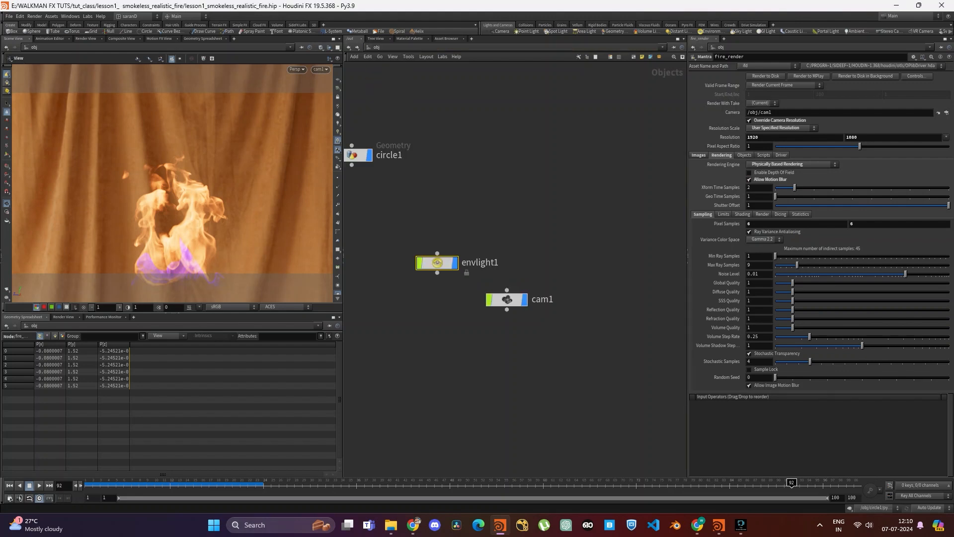
middle_click_drag(404, 120, 490, 159)
left_click_drag(491, 158, 346, 220)
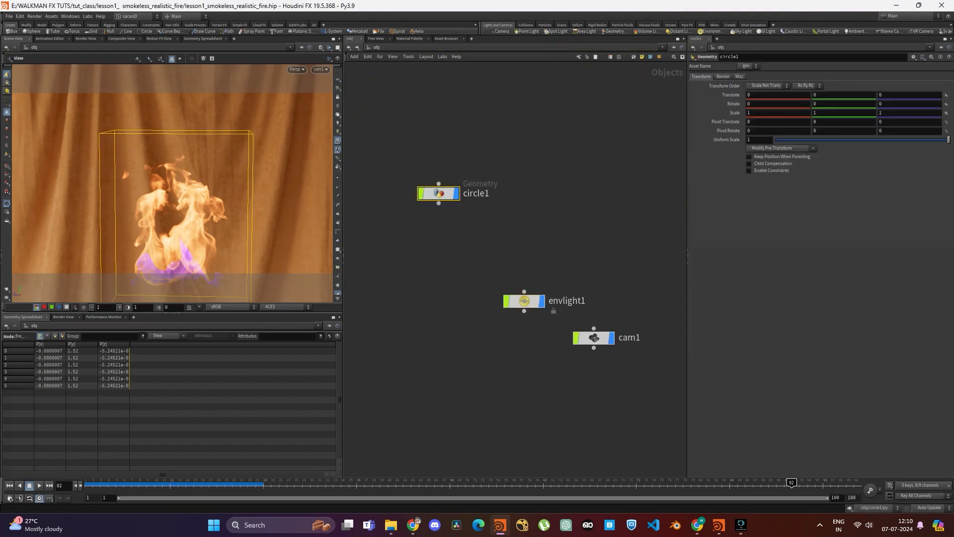
left_click(723, 76)
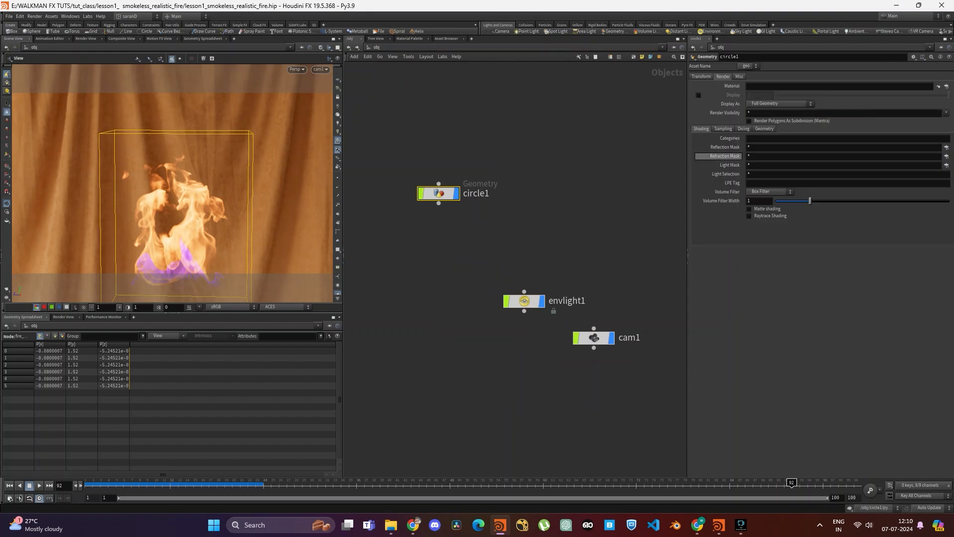
left_click(723, 129)
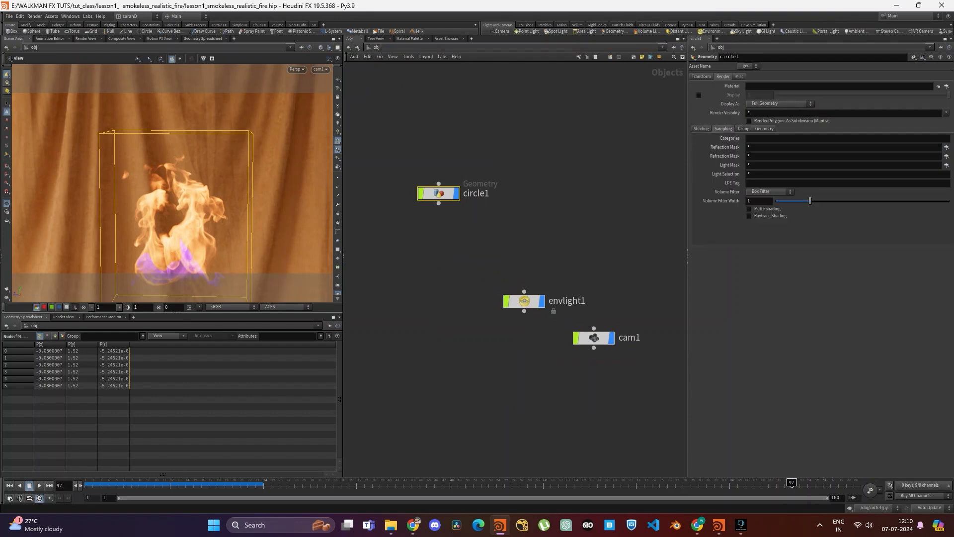
left_click(769, 139)
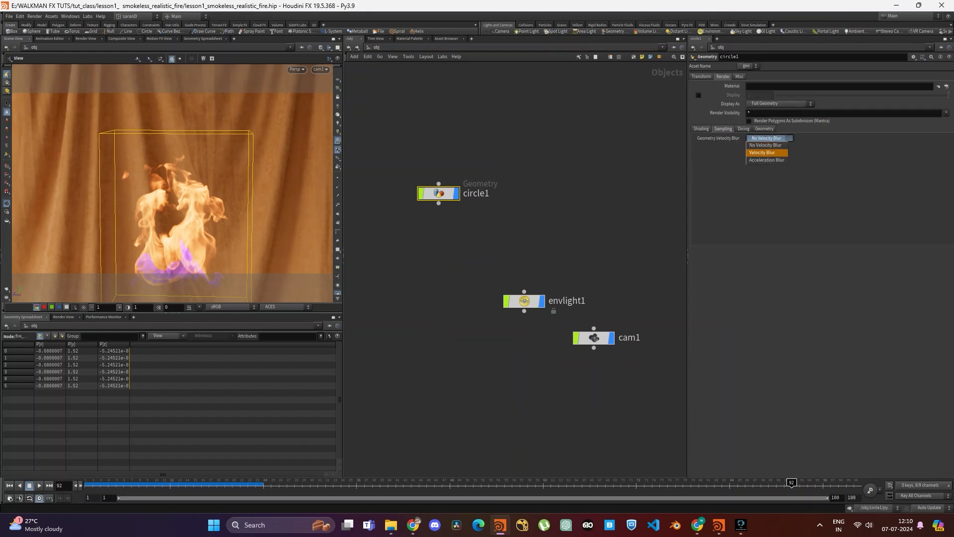
left_click(765, 152)
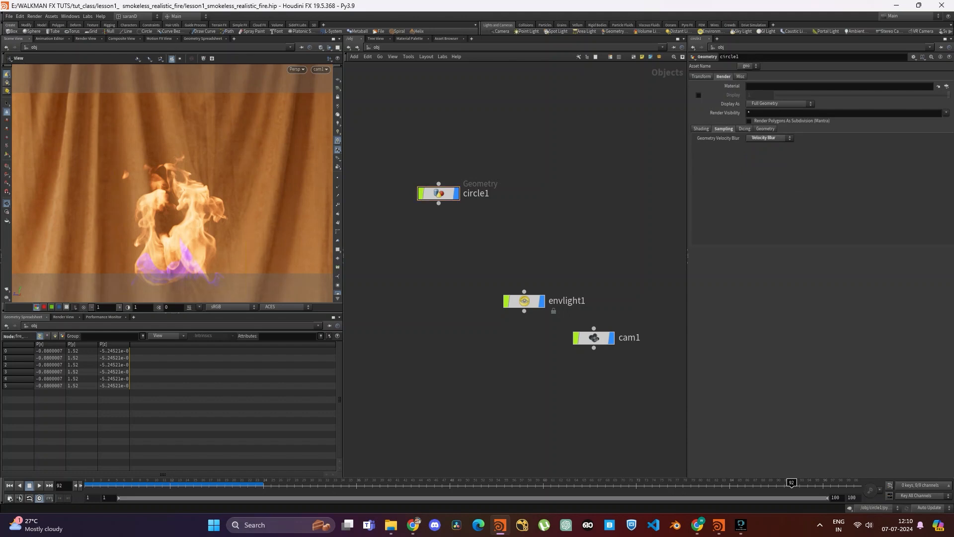
- Clear fire_render's candidate objects in the out network and set circle1 as its only forced object
left_click(376, 47)
left_click(385, 88)
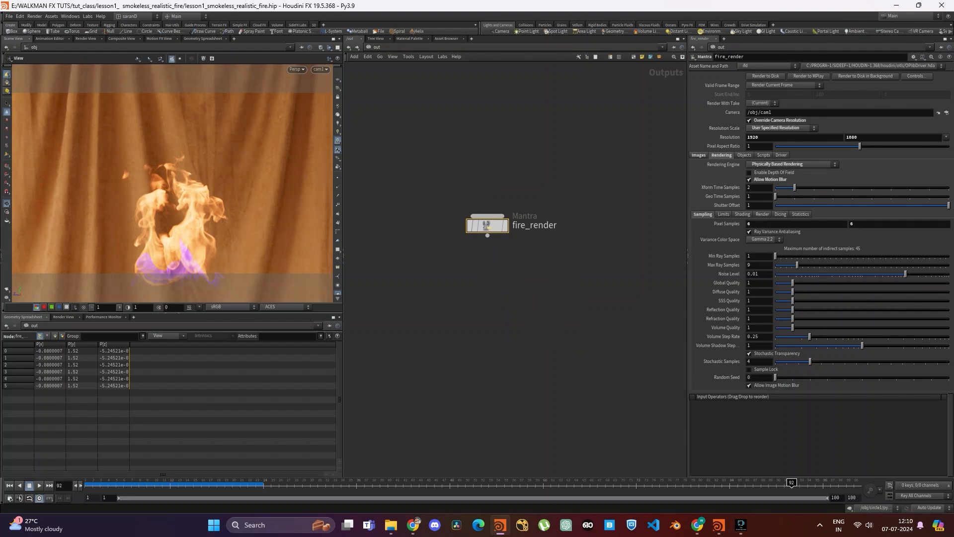
left_click(724, 214)
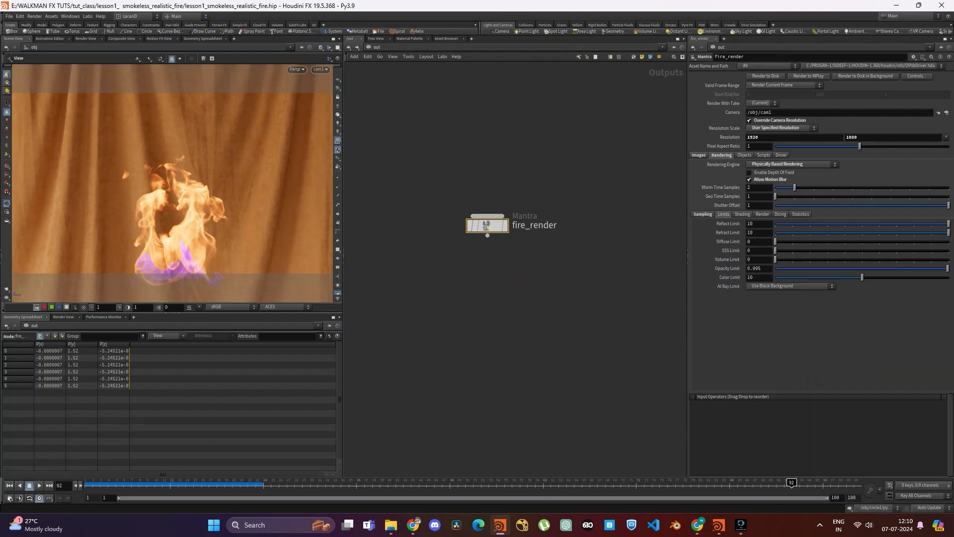
left_click(745, 155)
left_click(795, 165)
key("BackSpace")
key("Return")
left_click(844, 174)
left_click(946, 173)
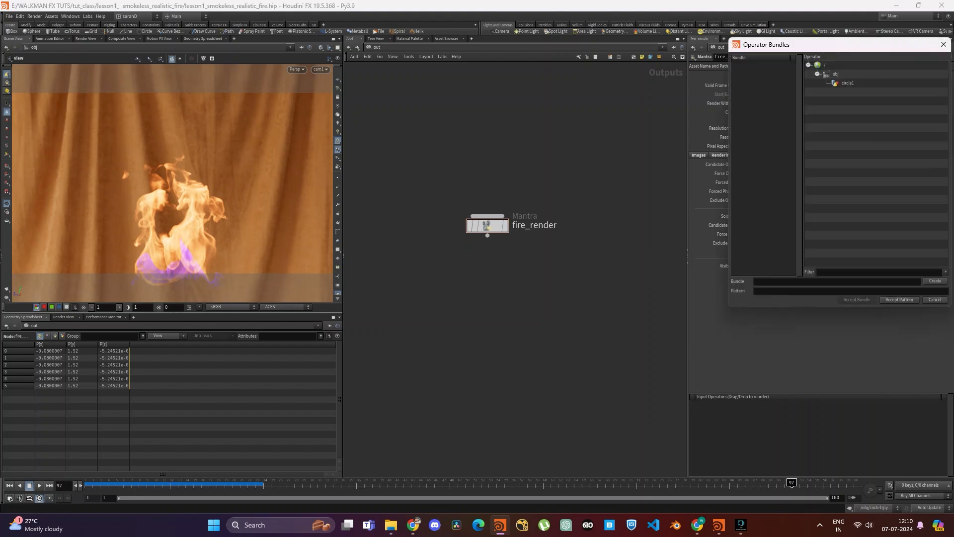
double_click(848, 83)
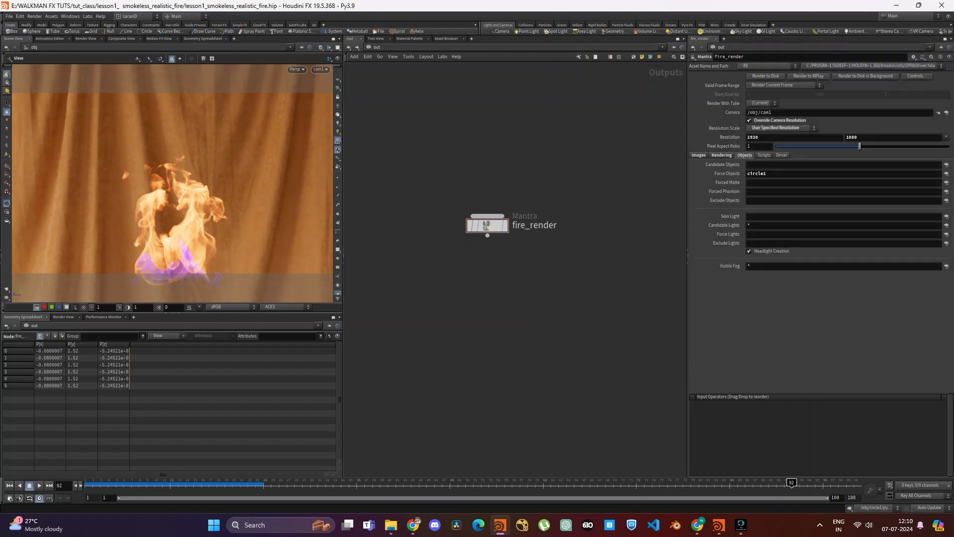
- Start a test render of fire_render through /obj/cam1 in the Render View
left_click(85, 38)
left_click(144, 48)
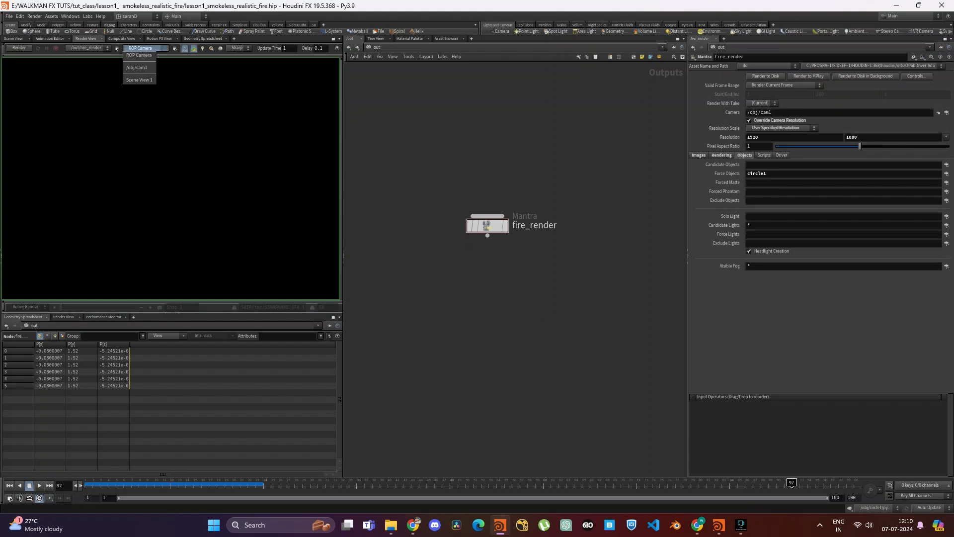
left_click(137, 67)
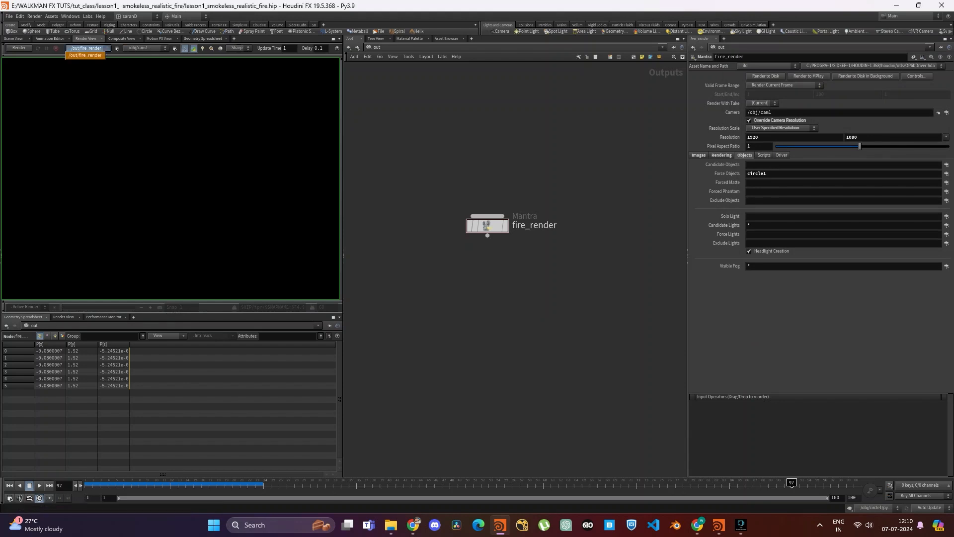
left_click(19, 48)
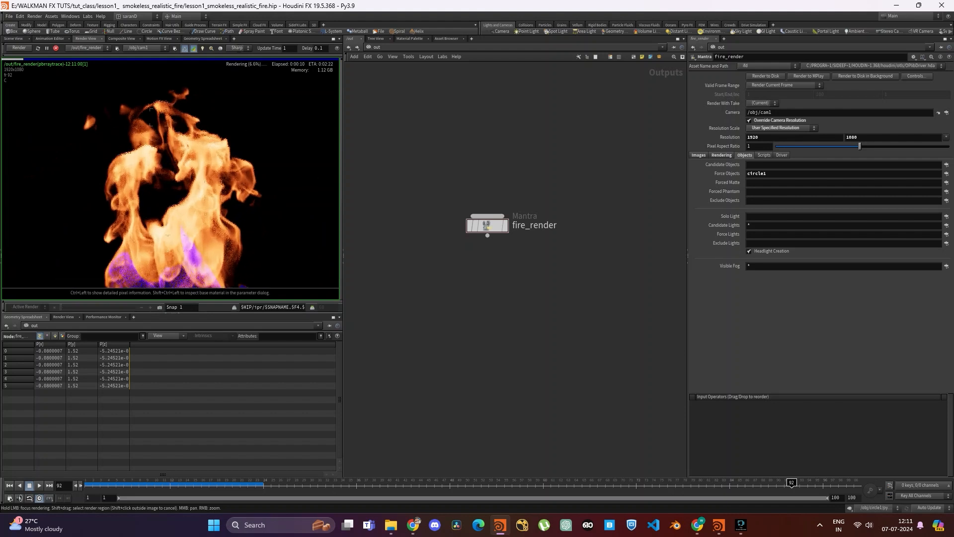
- Inspect the whole rendered fire in the Render View and stop the render
scroll(206, 170, "down", 2)
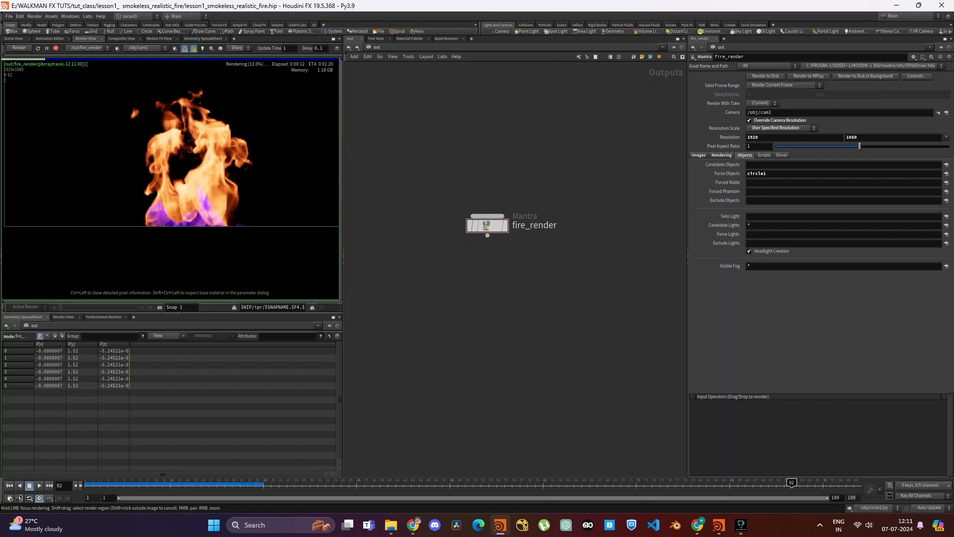
middle_click_drag(204, 159, 171, 179)
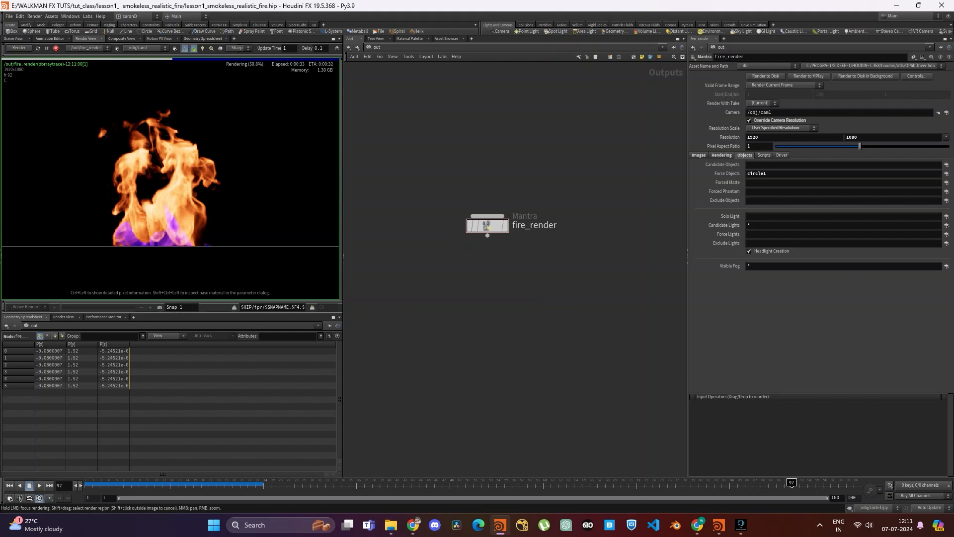
left_click(56, 48)
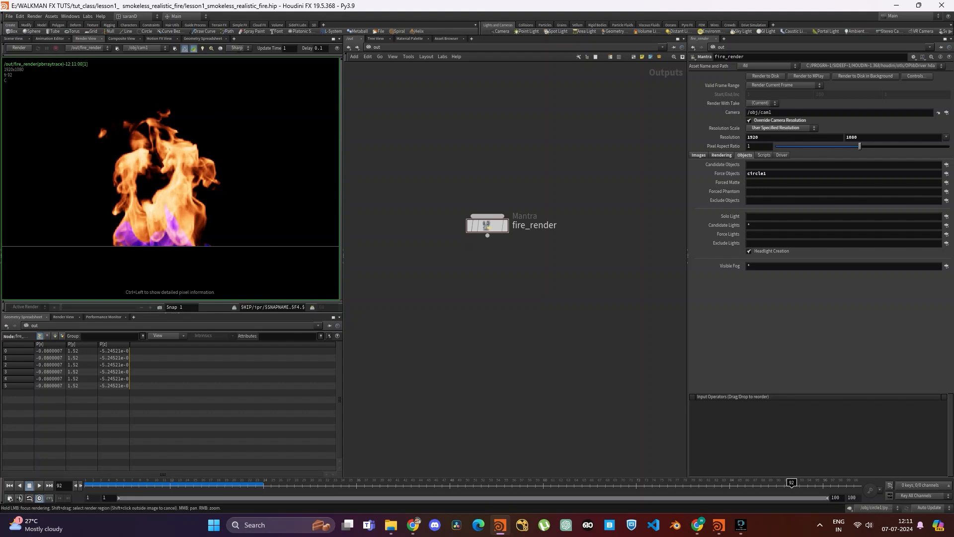